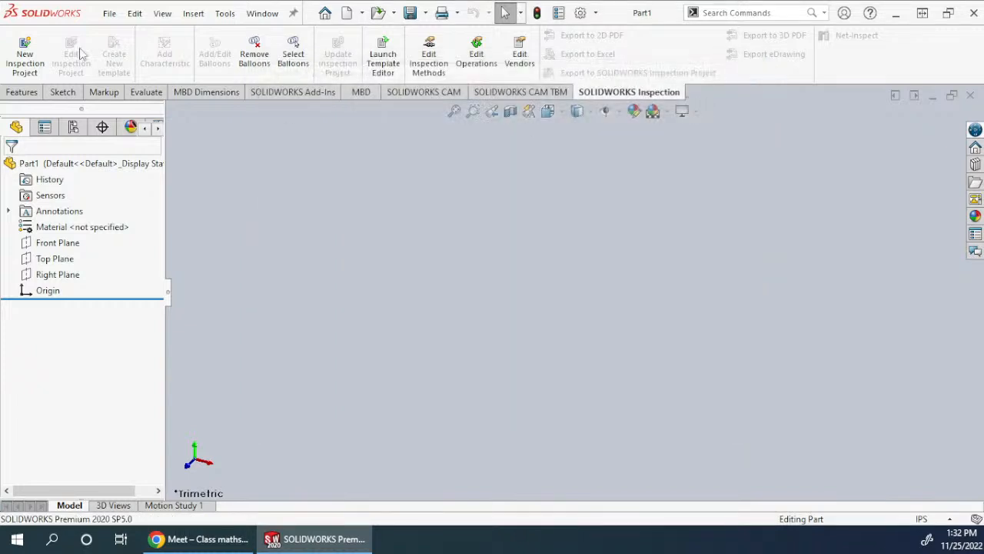
Step: Open the dialog for creating a new SOLIDWORKS document
{"action": "left_click", "coordinate": [109, 13]}
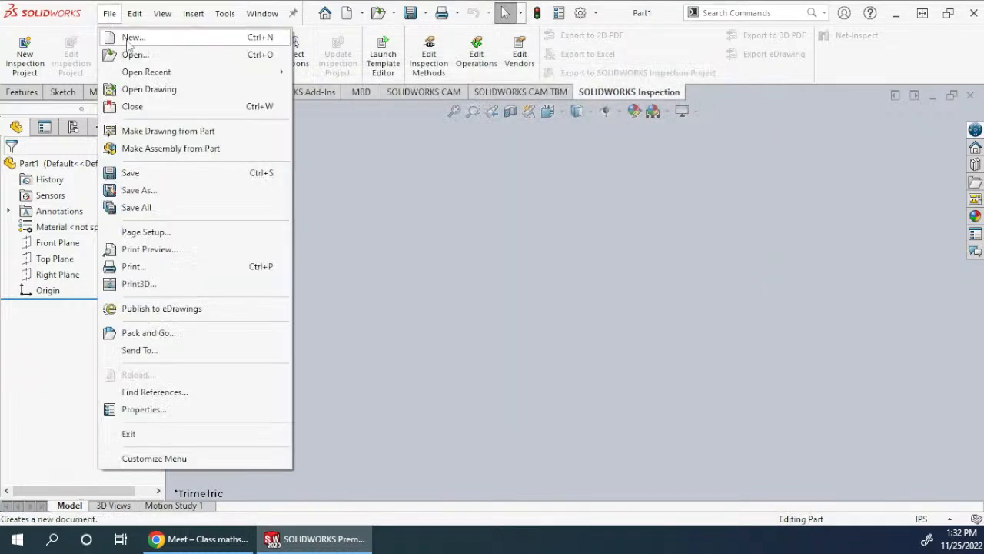
{"action": "left_click", "coordinate": [126, 37]}
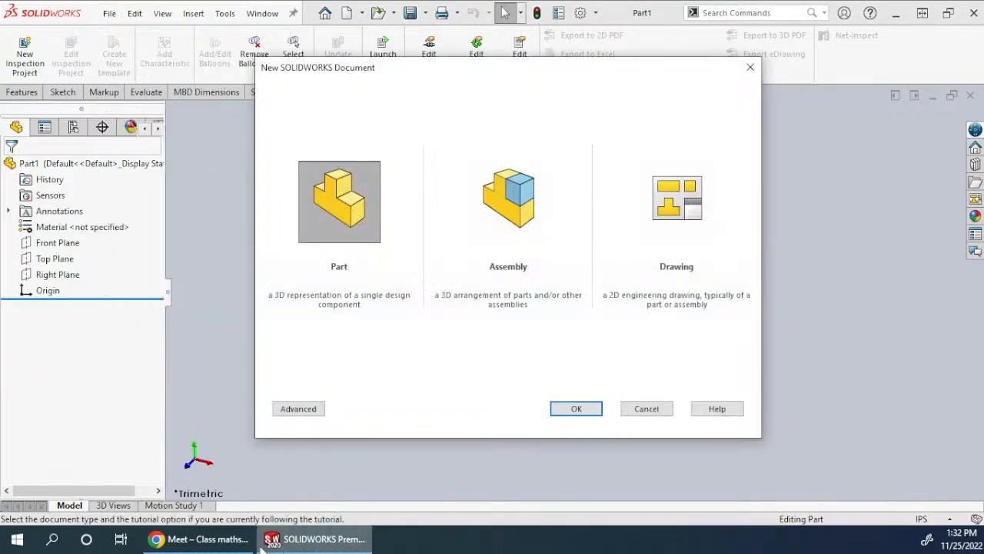
Step: Switch to Chrome and look through the CADiMate home page and the Engineering Mechanics course page
{"action": "left_click", "coordinate": [200, 538]}
{"action": "left_click", "coordinate": [205, 12]}
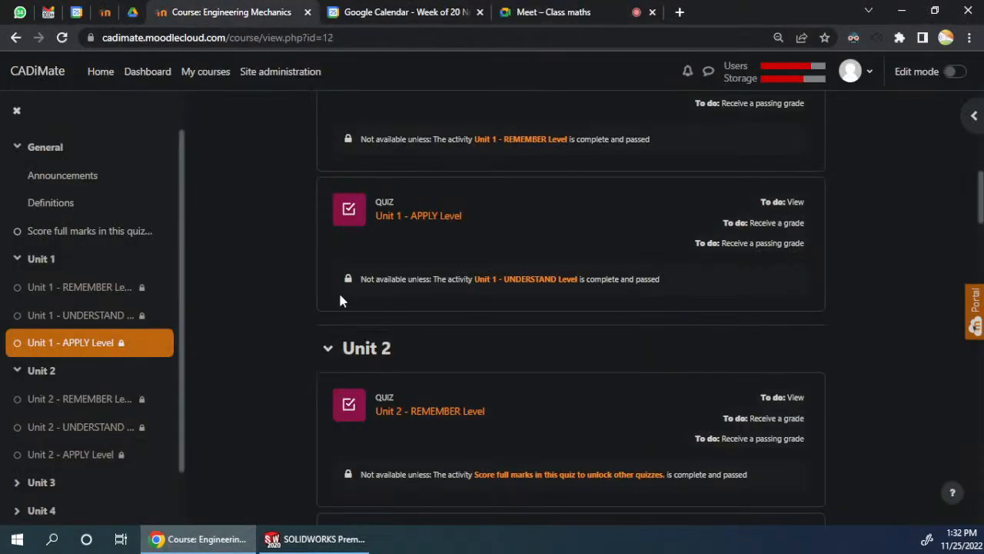
{"action": "scroll", "coordinate": [286, 242], "scroll_direction": "up", "scroll_amount": 4}
{"action": "left_click", "coordinate": [106, 12]}
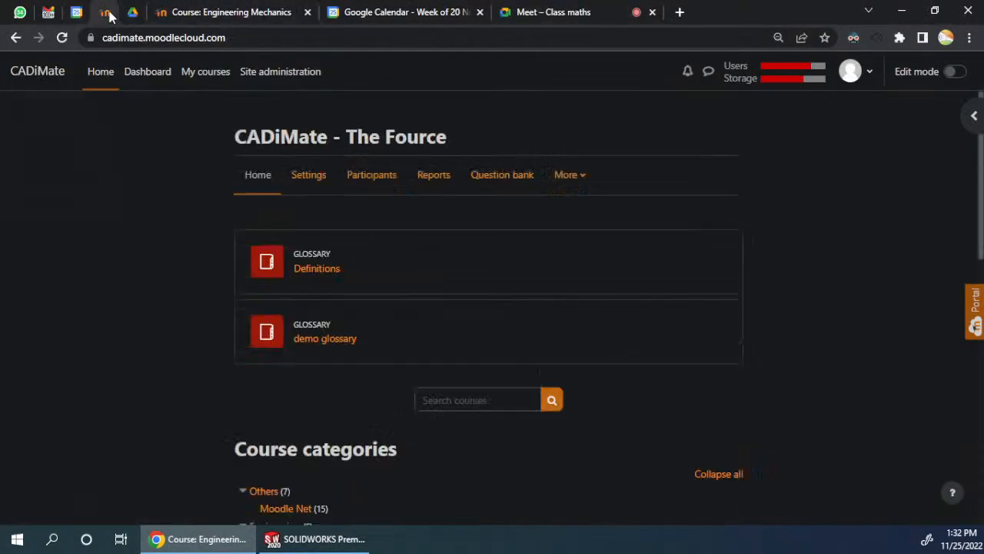
{"action": "left_click", "coordinate": [251, 11]}
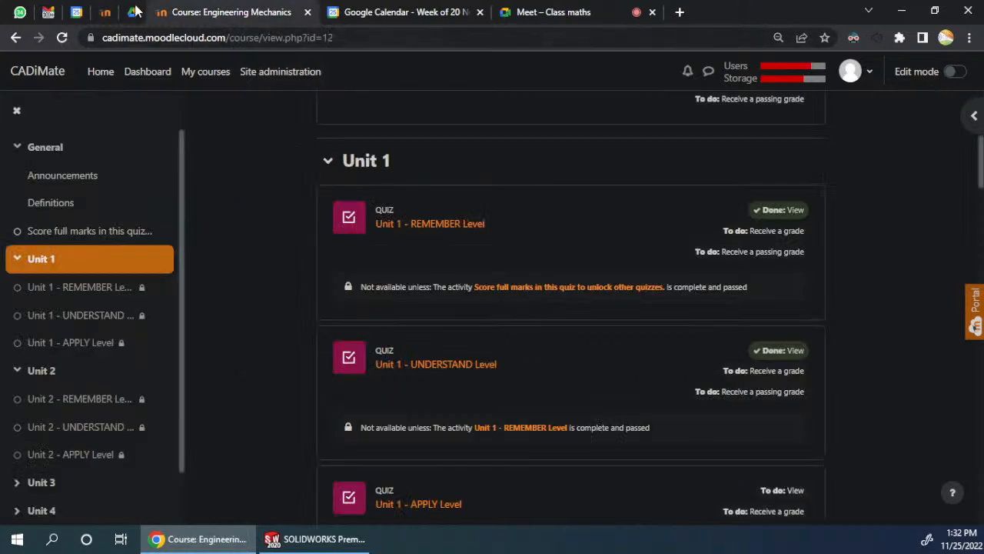
{"action": "left_click", "coordinate": [104, 13]}
{"action": "left_click", "coordinate": [217, 12]}
{"action": "scroll", "coordinate": [416, 104], "scroll_direction": "up", "scroll_amount": 5}
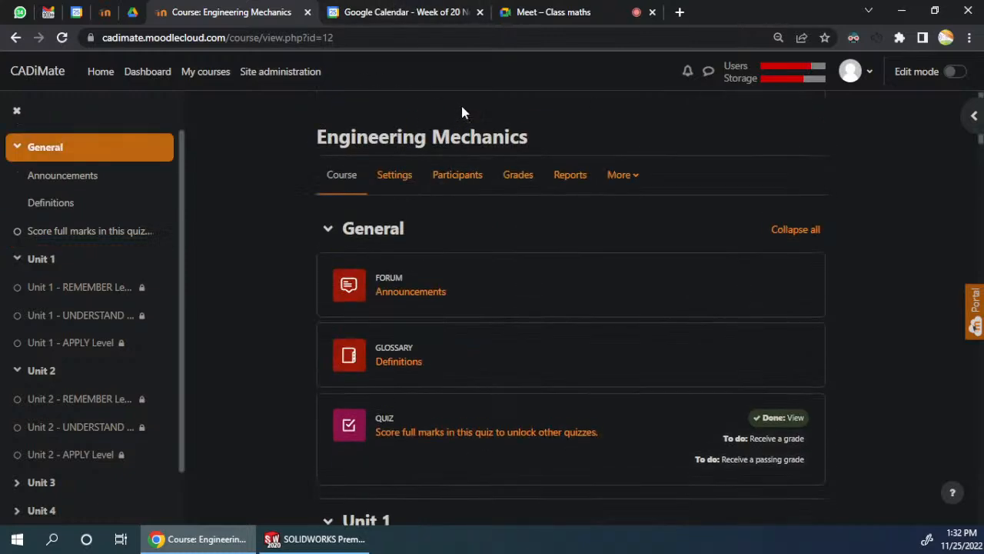
Step: Go to the Moodle site at methodist.edu.in/moodle30
{"action": "left_click", "coordinate": [485, 42]}
{"action": "type", "text": "methodist.edu.in/moodle30"}
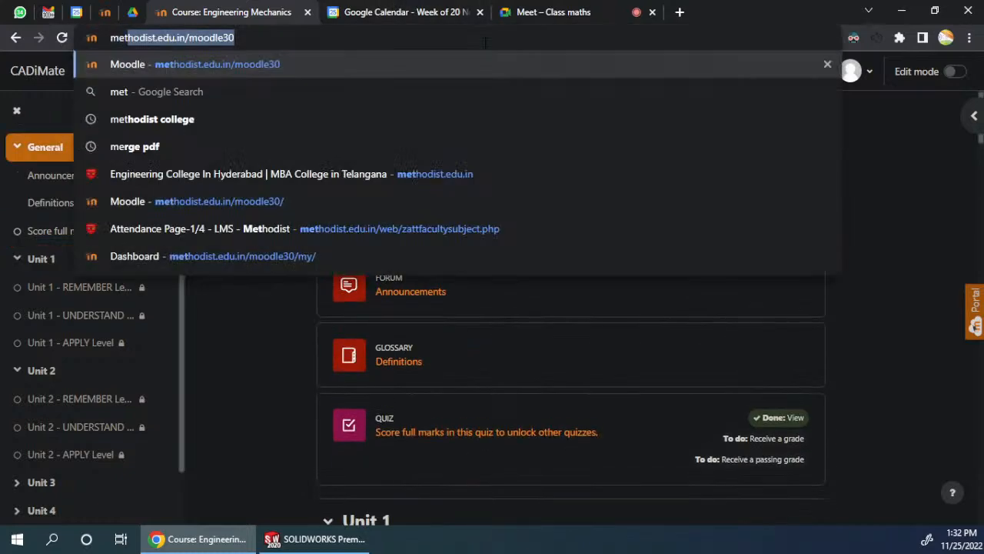
{"action": "key", "text": "Return"}
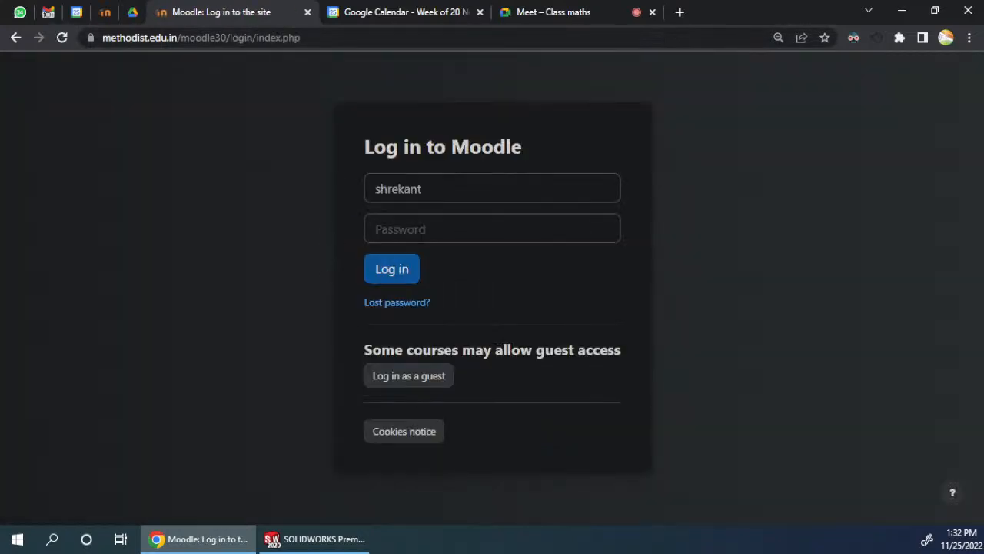
Step: Enter the account password and log in to Moodle
{"action": "left_click", "coordinate": [427, 228]}
{"action": "type", "text": "******"}
{"action": "key", "text": "Return"}
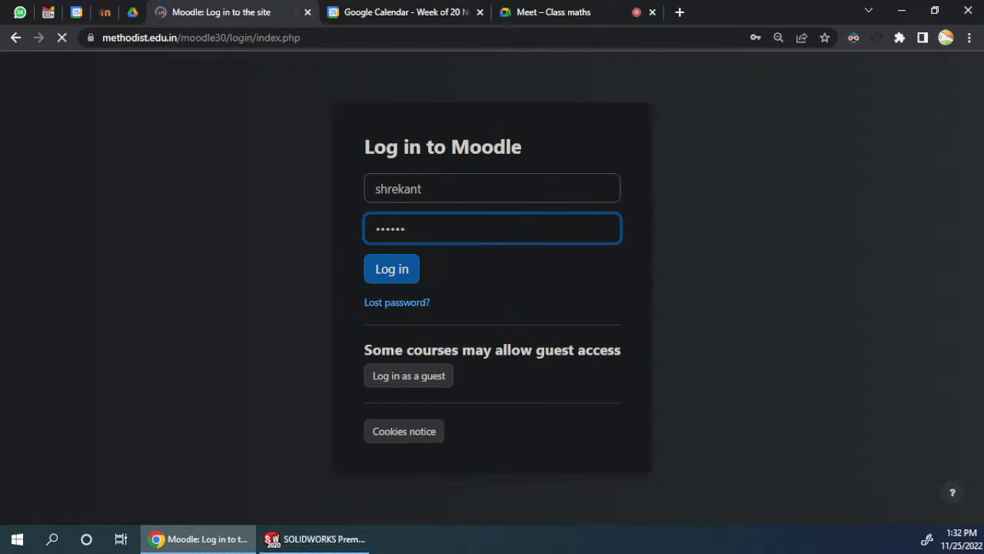
{"action": "left_click", "coordinate": [428, 249]}
{"action": "type", "text": "••••••"}
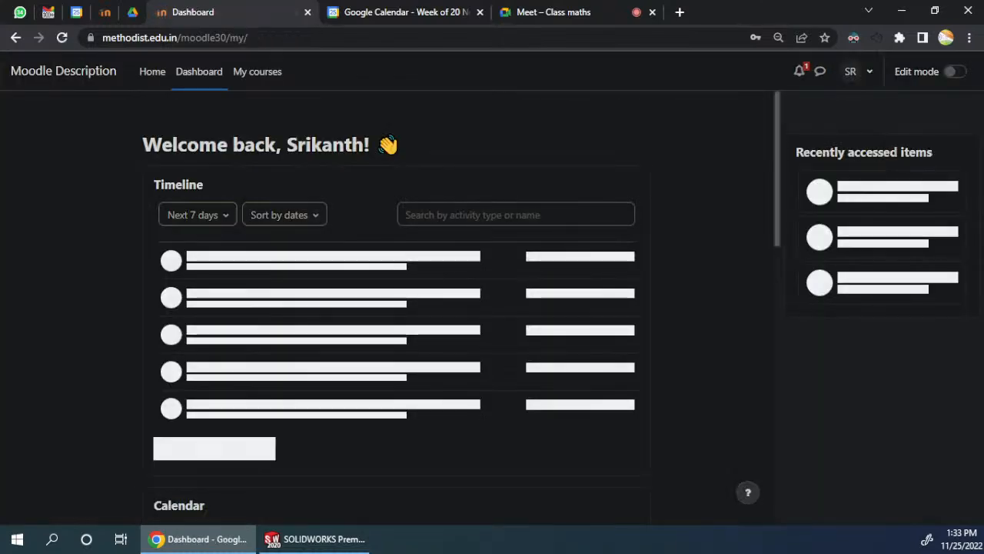
Step: Open the "Part Modeling: Screw Jack Parts" page under B6: Screw Jack in the Machine Drawing & Modeling Lab course
{"action": "left_click", "coordinate": [282, 73]}
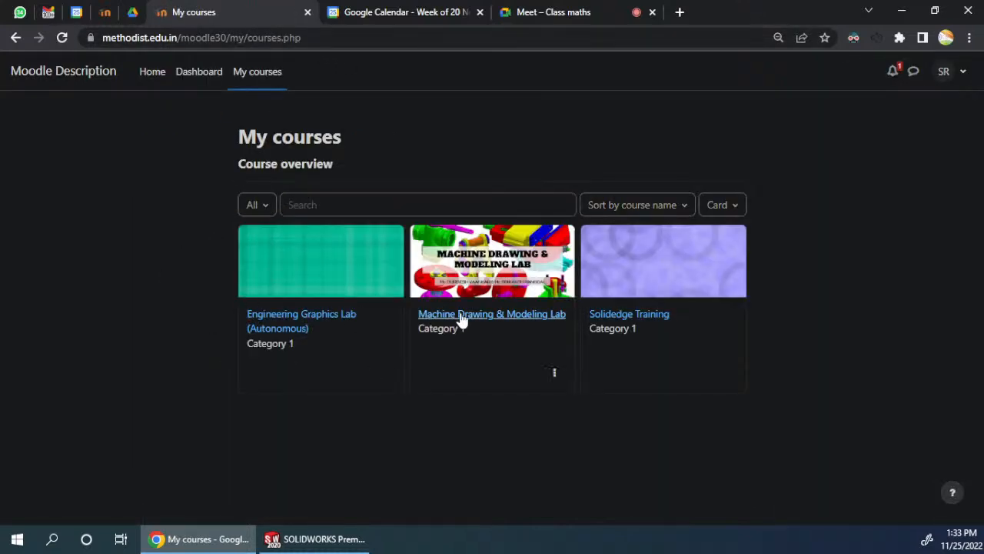
{"action": "left_click", "coordinate": [501, 317]}
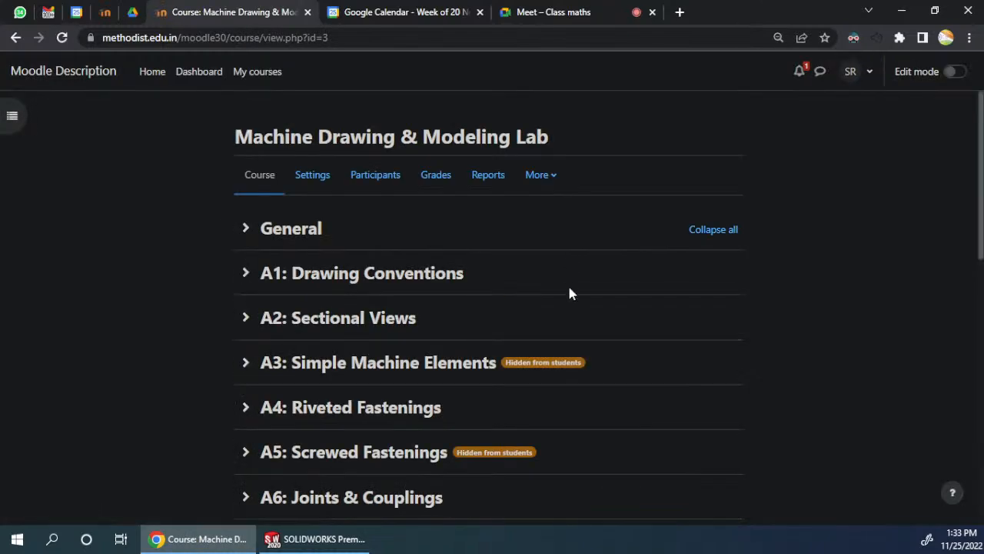
{"action": "scroll", "coordinate": [565, 283], "scroll_direction": "down", "scroll_amount": 4}
{"action": "scroll", "coordinate": [508, 300], "scroll_direction": "up", "scroll_amount": 3}
{"action": "scroll", "coordinate": [379, 355], "scroll_direction": "down", "scroll_amount": 2}
{"action": "scroll", "coordinate": [380, 355], "scroll_direction": "down", "scroll_amount": 2}
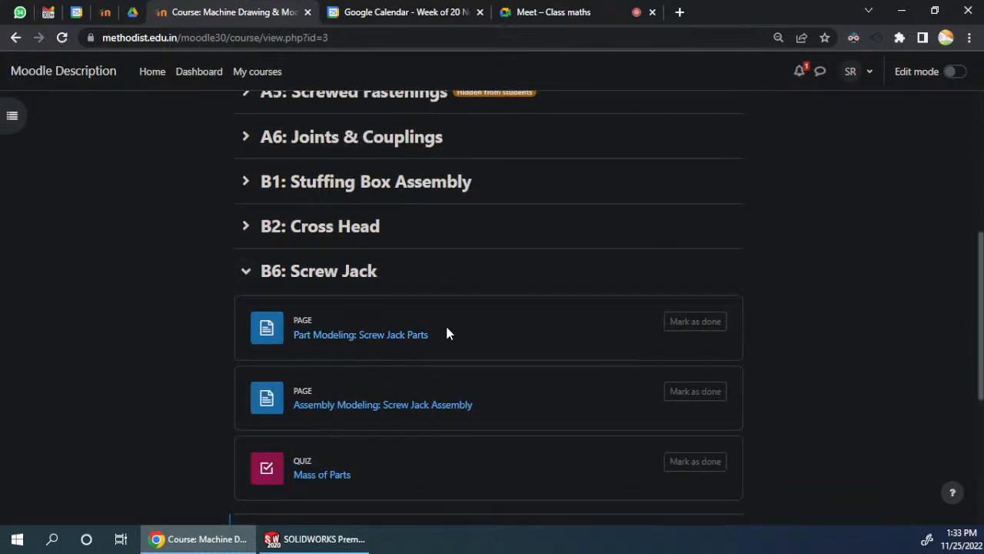
{"action": "left_click", "coordinate": [393, 338]}
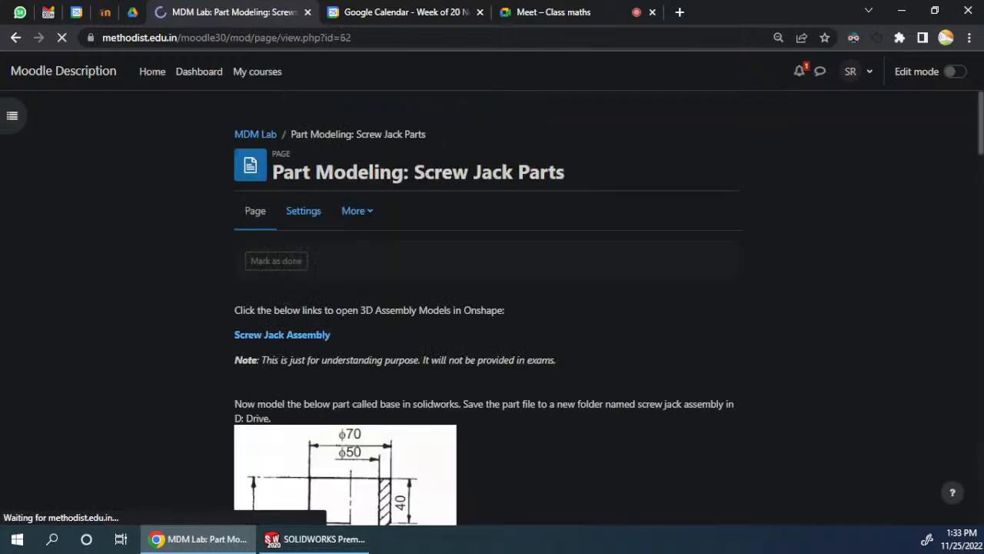
Step: Open the linked Screw Jack Assembly in Onshape, view it from near the front, and check the base's drawing on the course page
{"action": "left_click", "coordinate": [293, 338]}
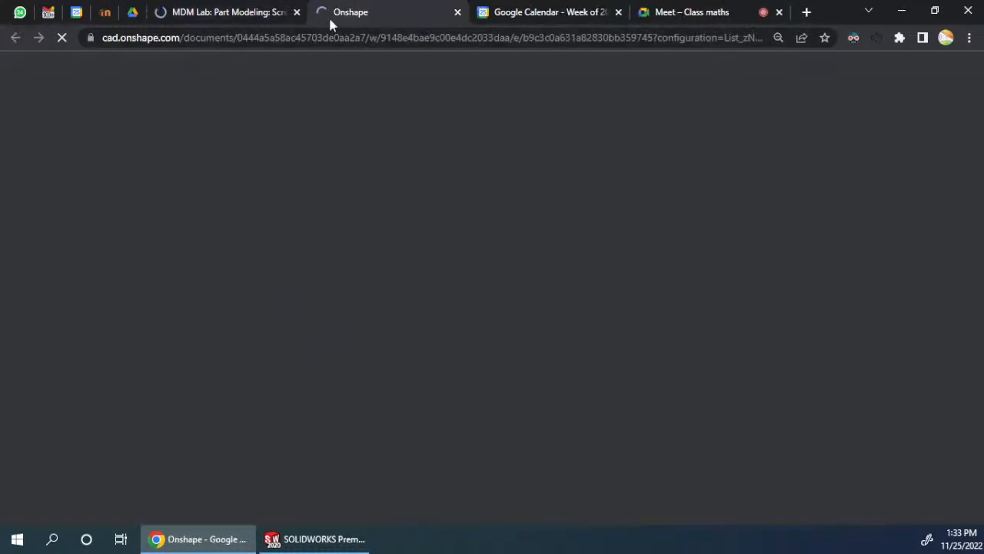
{"action": "left_click", "coordinate": [231, 11]}
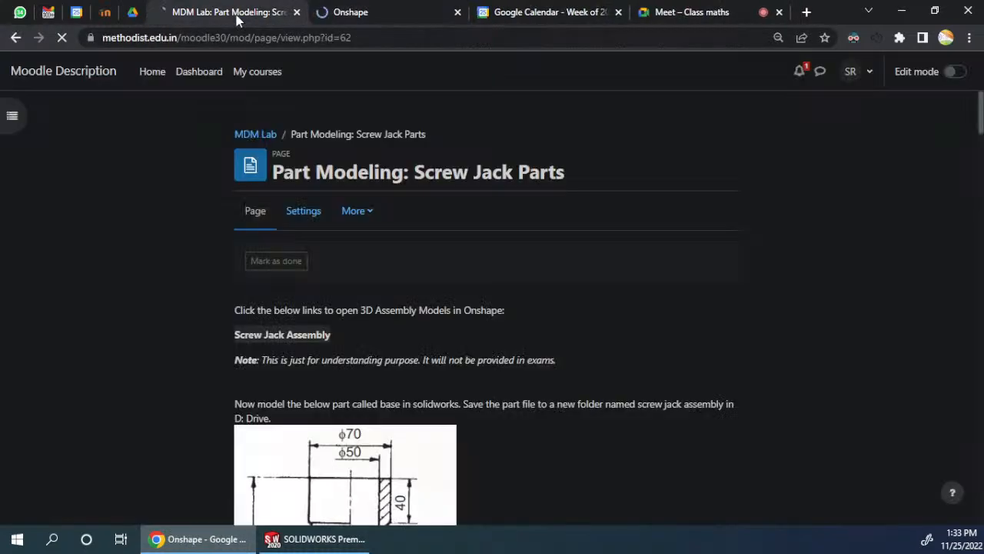
{"action": "left_click", "coordinate": [287, 334]}
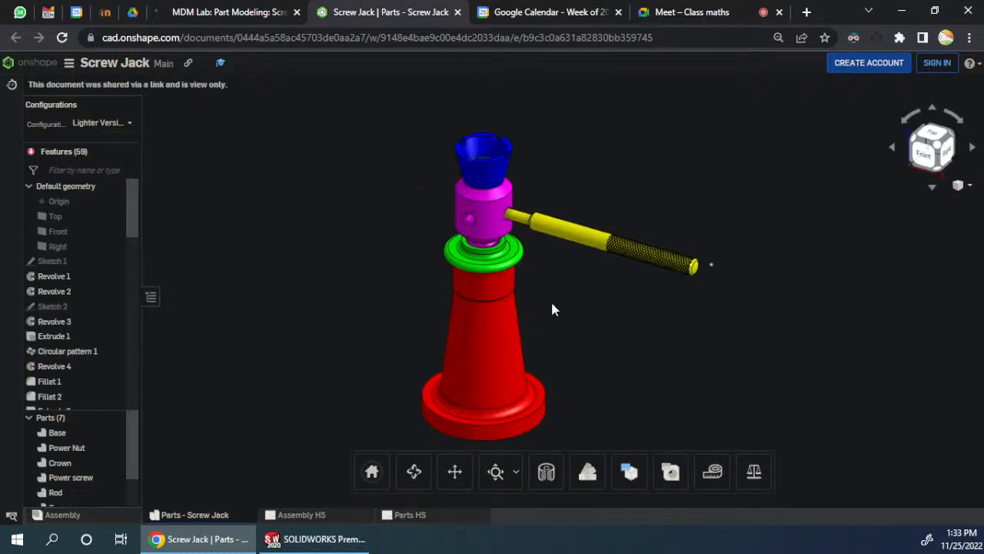
{"action": "right_click_drag", "start_coordinate": [615, 359], "coordinate": [555, 306]}
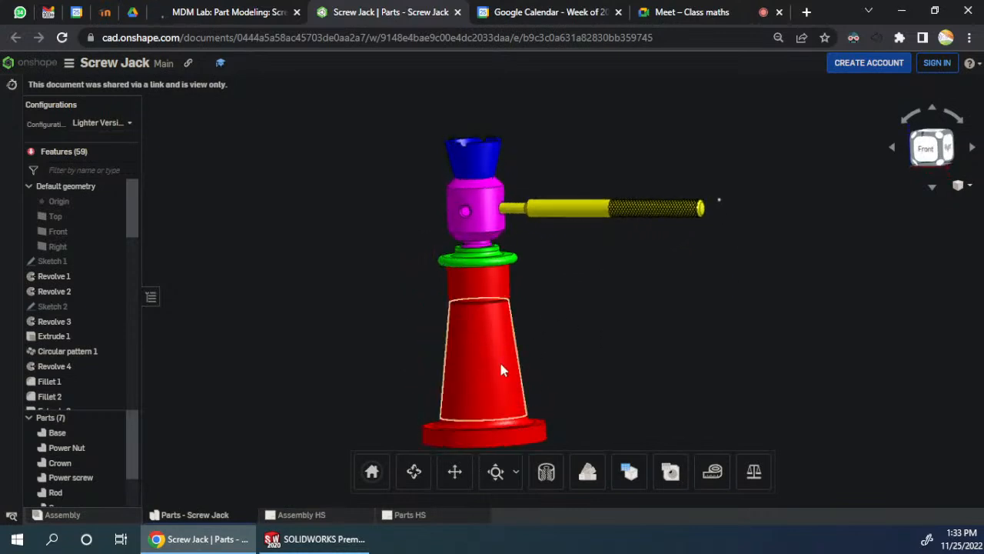
{"action": "left_click", "coordinate": [234, 13]}
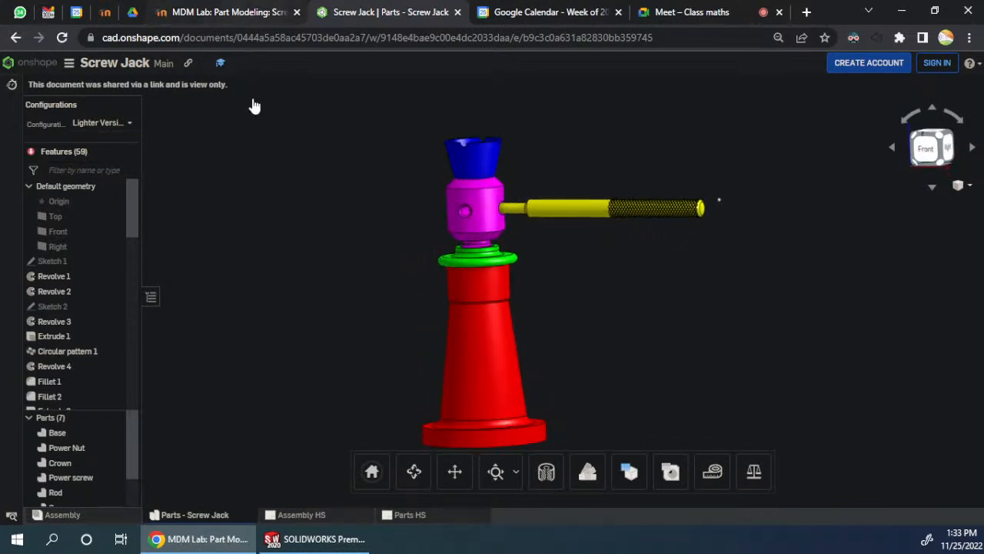
{"action": "scroll", "coordinate": [471, 348], "scroll_direction": "down", "scroll_amount": 4}
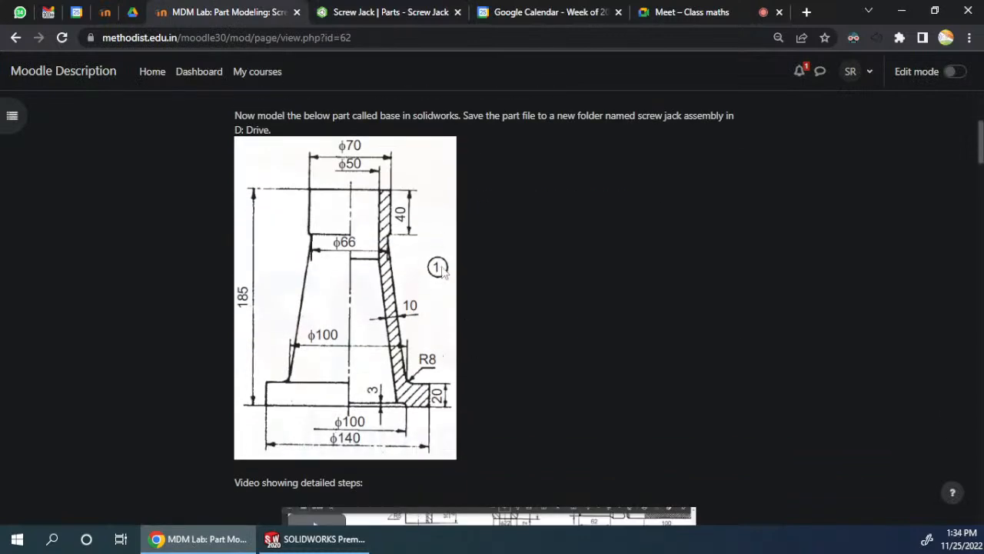
Step: Make the red base transparent in the Onshape model to view the nut and screw inside it
{"action": "left_click", "coordinate": [390, 13]}
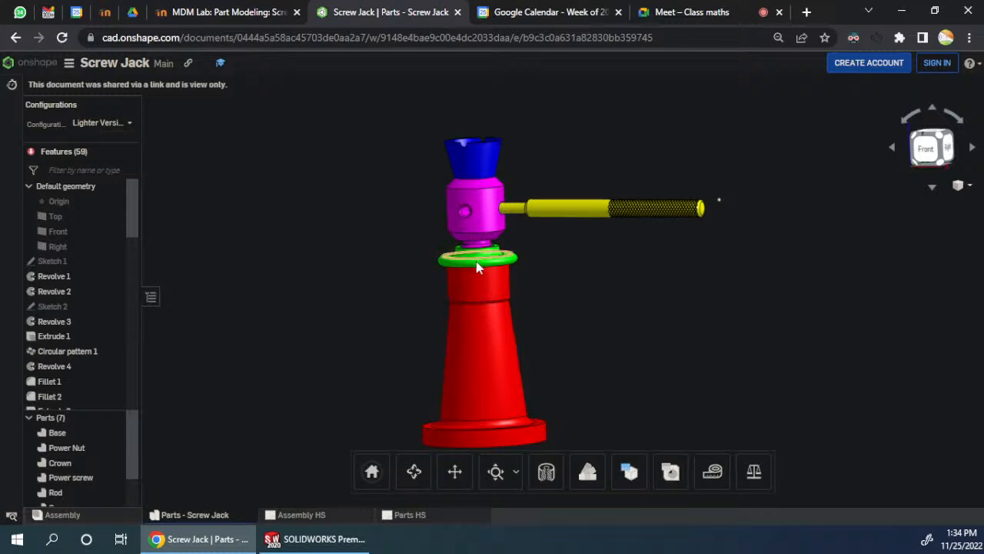
{"action": "right_click", "coordinate": [479, 291]}
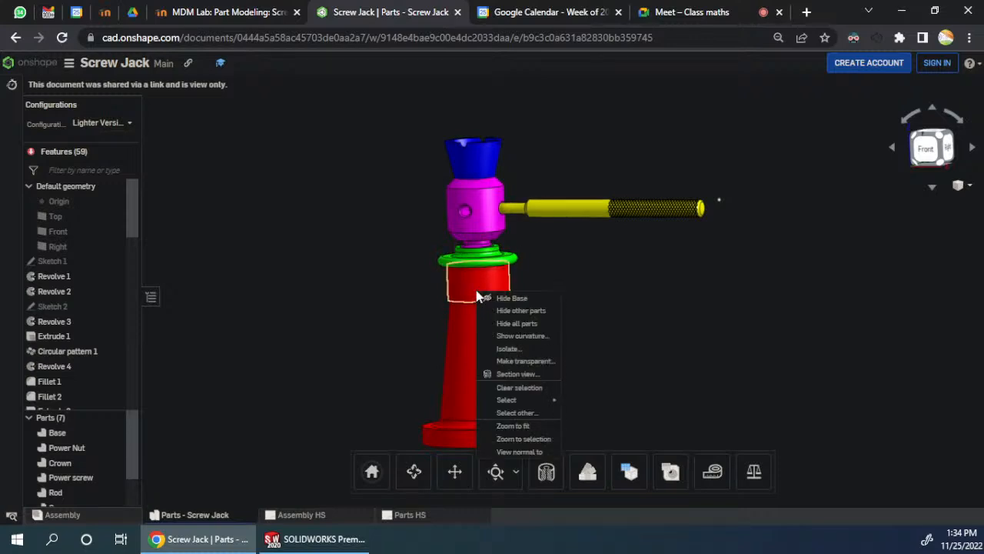
{"action": "left_click", "coordinate": [519, 368]}
{"action": "scroll", "coordinate": [521, 259], "scroll_direction": "up", "scroll_amount": 2}
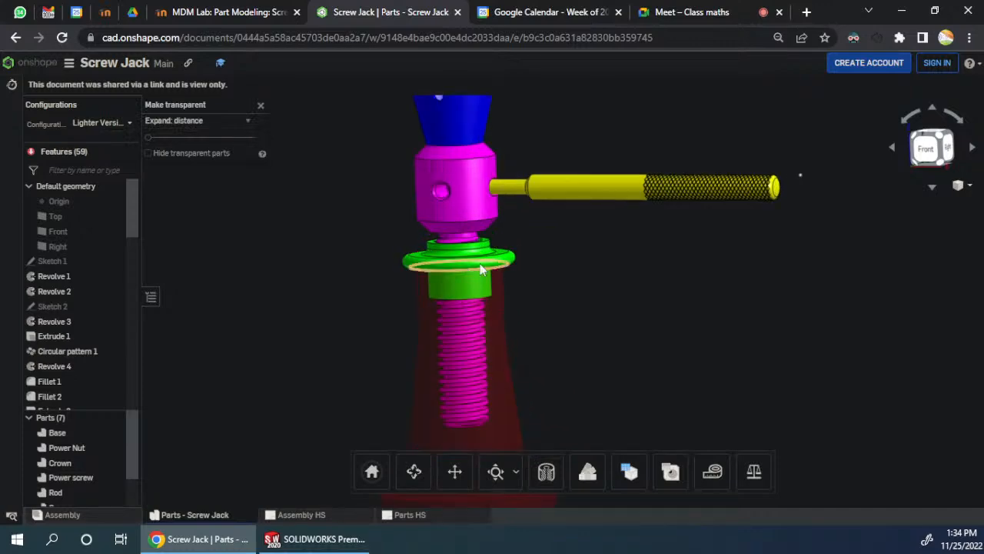
Step: Examine the dimensioned drawings of the nut, screw, cup, washer and small screw on the course page
{"action": "left_click", "coordinate": [185, 14]}
{"action": "scroll", "coordinate": [512, 306], "scroll_direction": "down", "scroll_amount": 7}
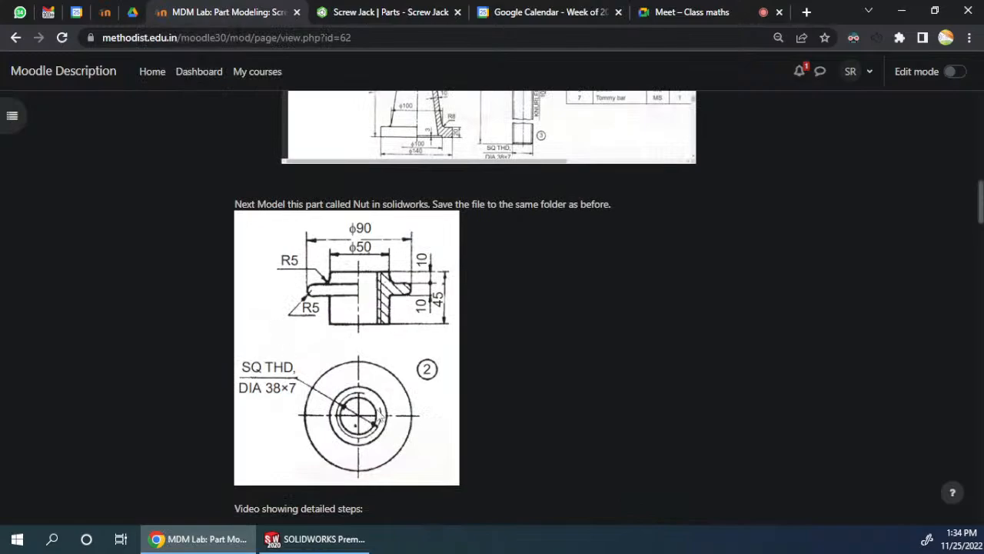
{"action": "scroll", "coordinate": [362, 346], "scroll_direction": "up", "scroll_amount": 8}
{"action": "scroll", "coordinate": [358, 334], "scroll_direction": "down", "scroll_amount": 5}
{"action": "scroll", "coordinate": [357, 334], "scroll_direction": "down", "scroll_amount": 12}
{"action": "scroll", "coordinate": [351, 376], "scroll_direction": "down", "scroll_amount": 4}
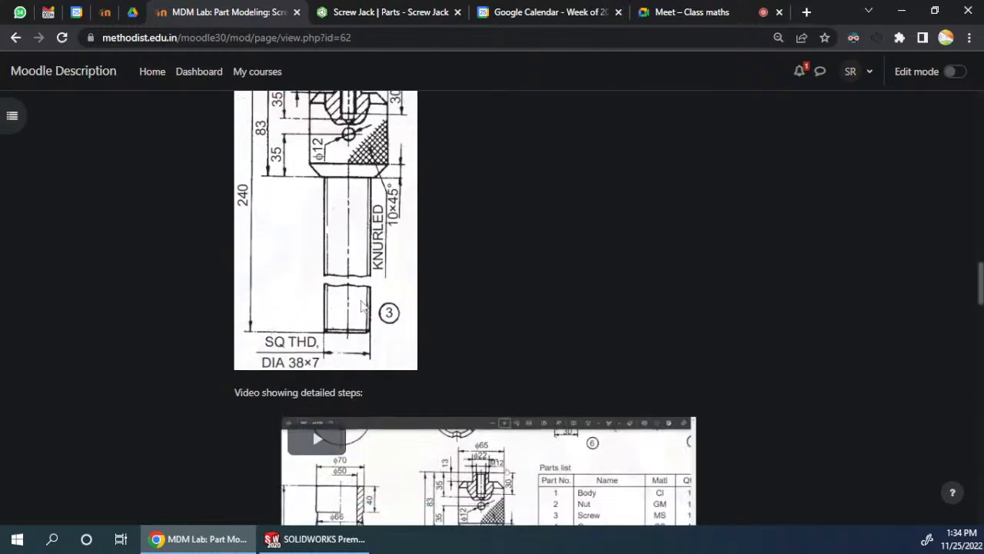
{"action": "scroll", "coordinate": [362, 305], "scroll_direction": "down", "scroll_amount": 6}
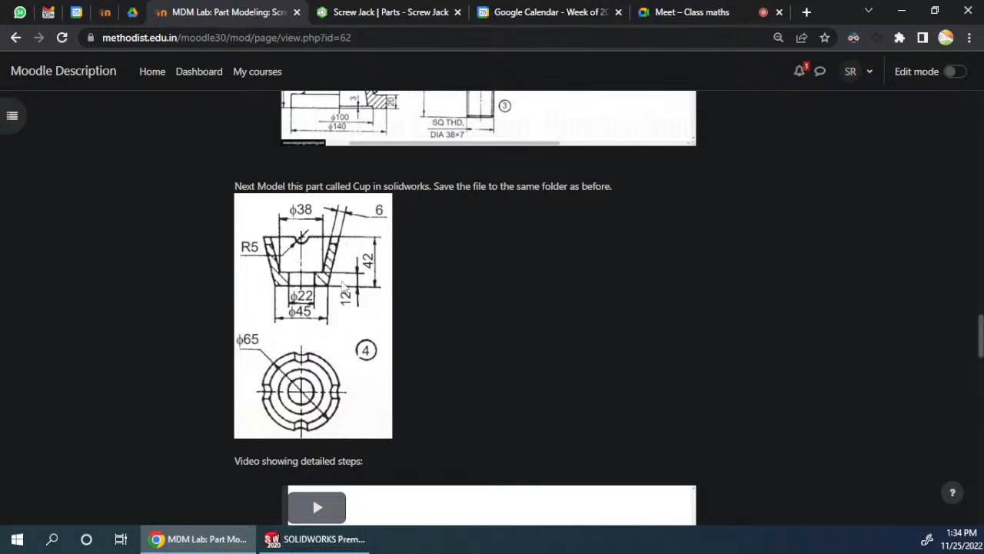
{"action": "scroll", "coordinate": [333, 259], "scroll_direction": "down", "scroll_amount": 8}
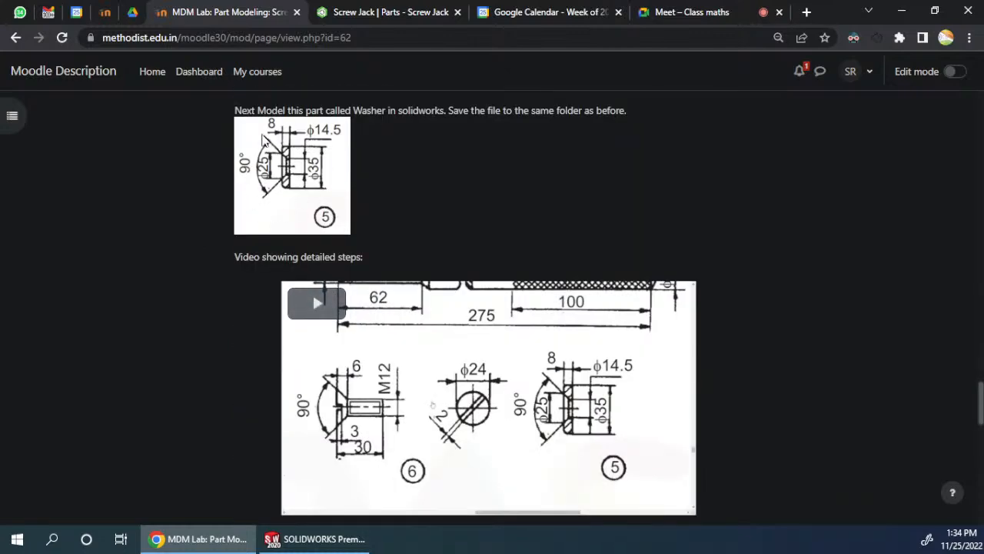
{"action": "scroll", "coordinate": [304, 254], "scroll_direction": "down", "scroll_amount": 5}
{"action": "scroll", "coordinate": [330, 310], "scroll_direction": "up", "scroll_amount": 2}
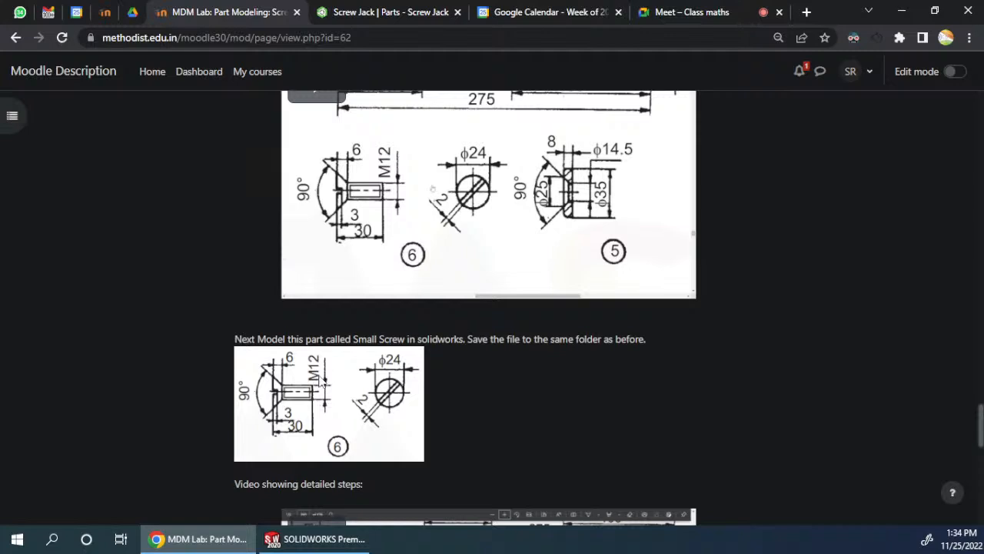
Step: Return to the Onshape model and end the transparent display of the base
{"action": "left_click", "coordinate": [385, 12]}
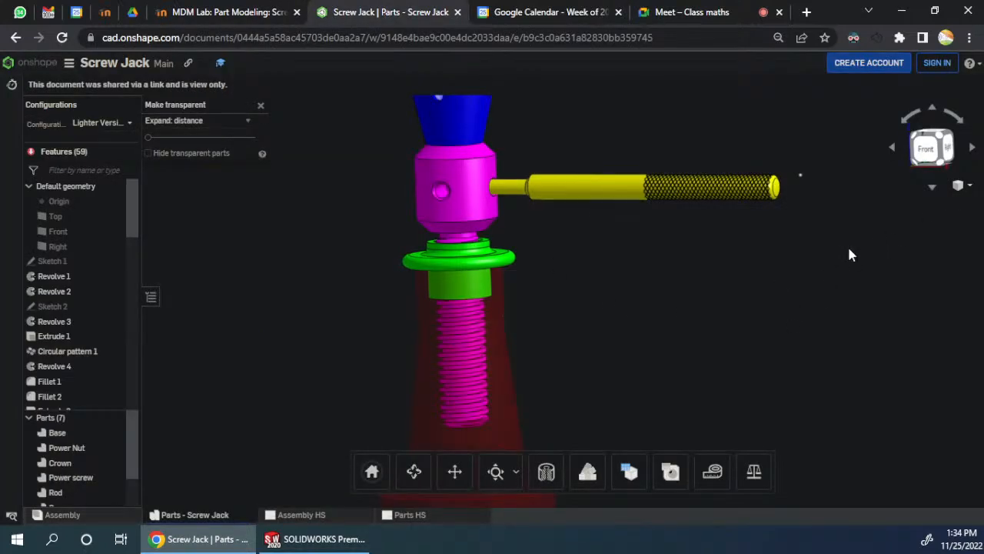
{"action": "left_click", "coordinate": [962, 186]}
{"action": "left_click", "coordinate": [920, 180]}
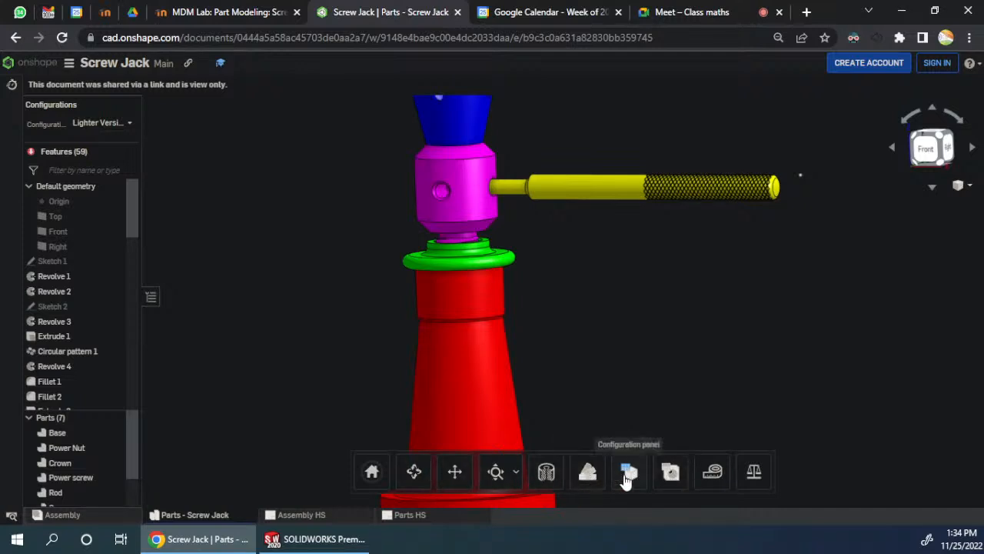
Step: Open the Screw Jack's Assembly in Onshape and display its exploded view Explode 1
{"action": "left_click", "coordinate": [110, 517]}
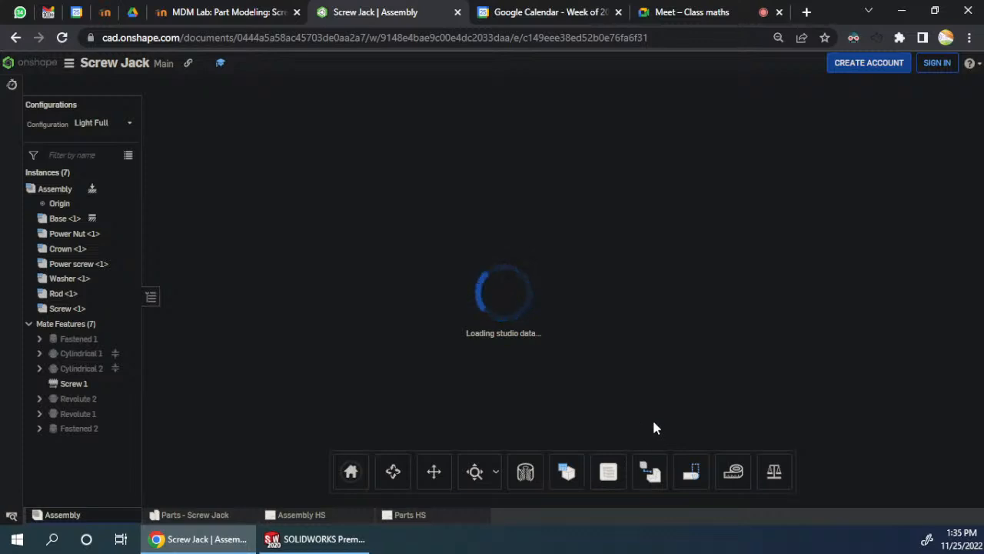
{"action": "left_click", "coordinate": [650, 473]}
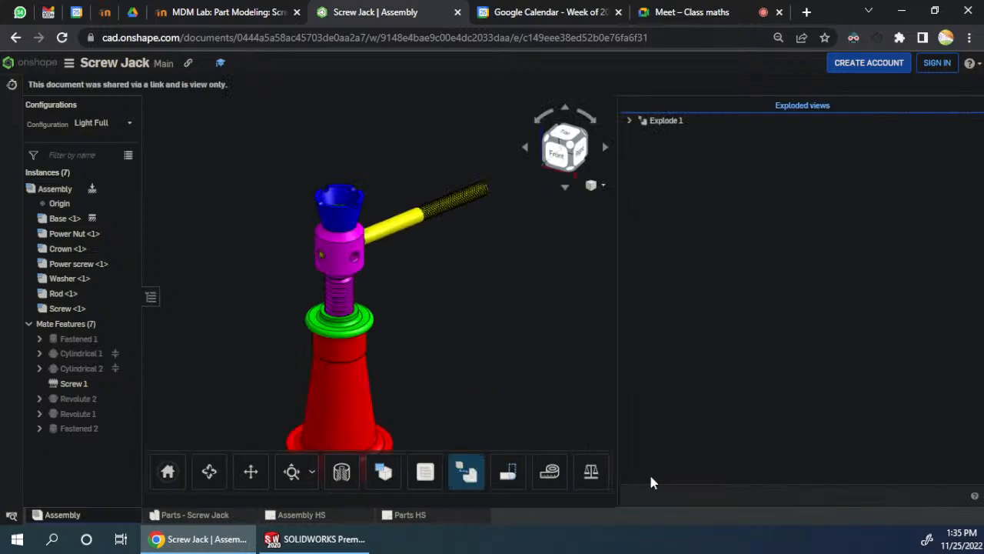
{"action": "double_click", "coordinate": [686, 126]}
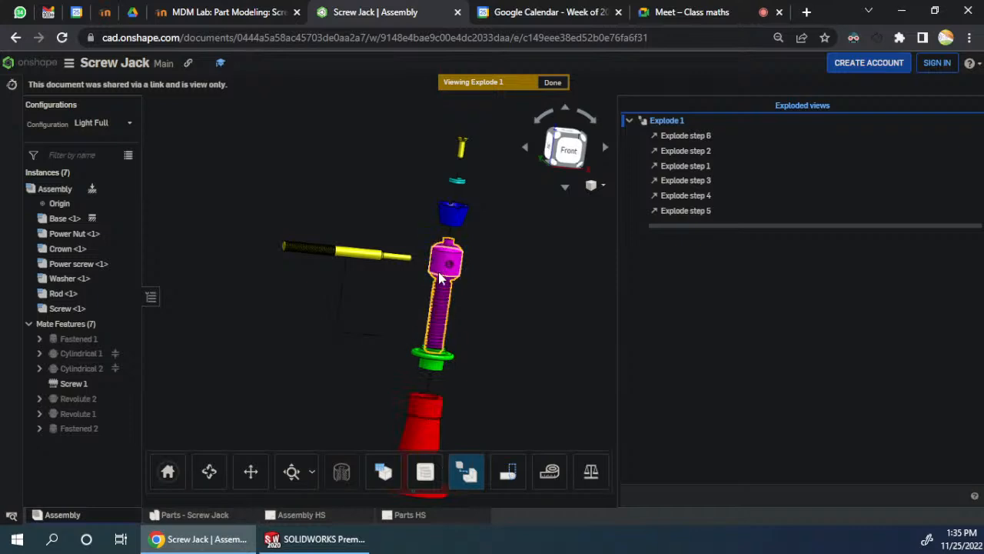
Step: Inspect the exploded power screw and power nut closely from below and from above
{"action": "scroll", "coordinate": [440, 287], "scroll_direction": "up", "scroll_amount": 3}
{"action": "scroll", "coordinate": [428, 409], "scroll_direction": "up", "scroll_amount": 4}
{"action": "right_click_drag", "start_coordinate": [428, 412], "coordinate": [417, 388]}
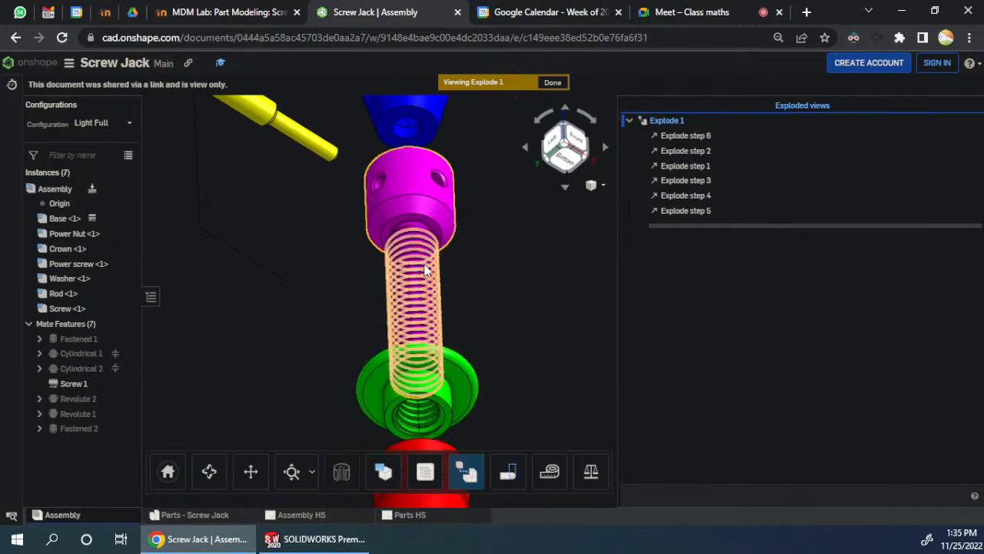
{"action": "scroll", "coordinate": [424, 252], "scroll_direction": "down", "scroll_amount": 3}
{"action": "right_click_drag", "start_coordinate": [425, 257], "coordinate": [407, 348]}
{"action": "scroll", "coordinate": [413, 379], "scroll_direction": "up", "scroll_amount": 2}
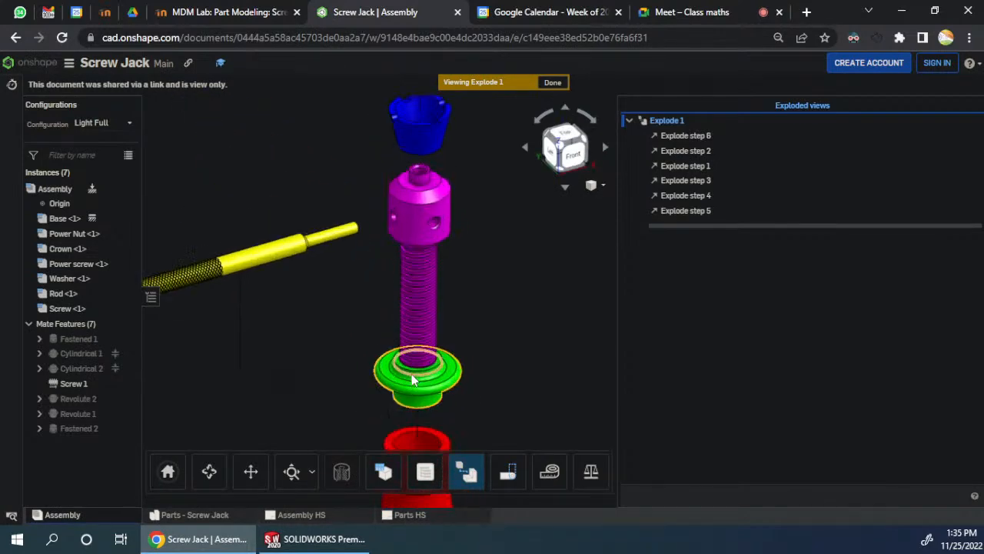
Step: Examine the exploded crown, washer and small screw above the power screw up close
{"action": "scroll", "coordinate": [415, 373], "scroll_direction": "down", "scroll_amount": 4}
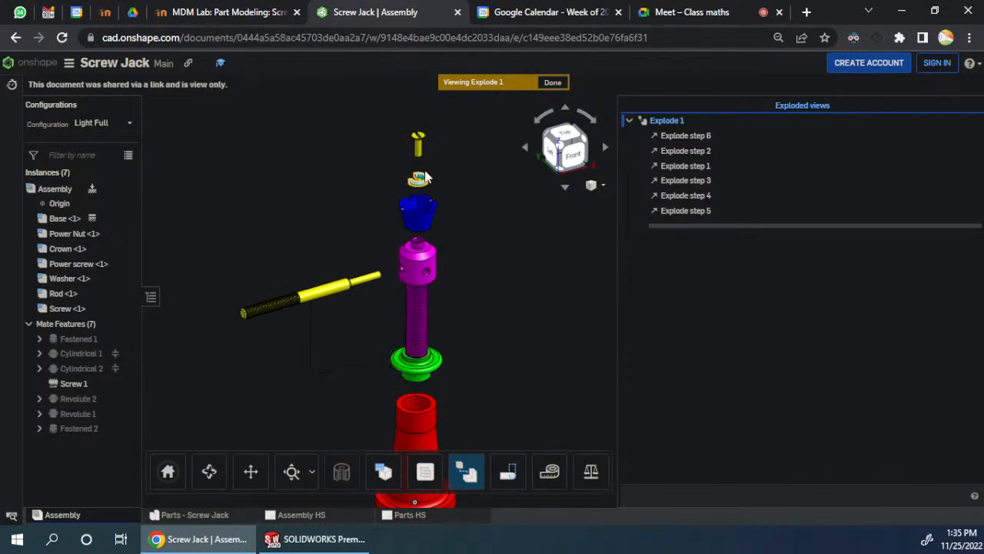
{"action": "scroll", "coordinate": [425, 177], "scroll_direction": "up", "scroll_amount": 3}
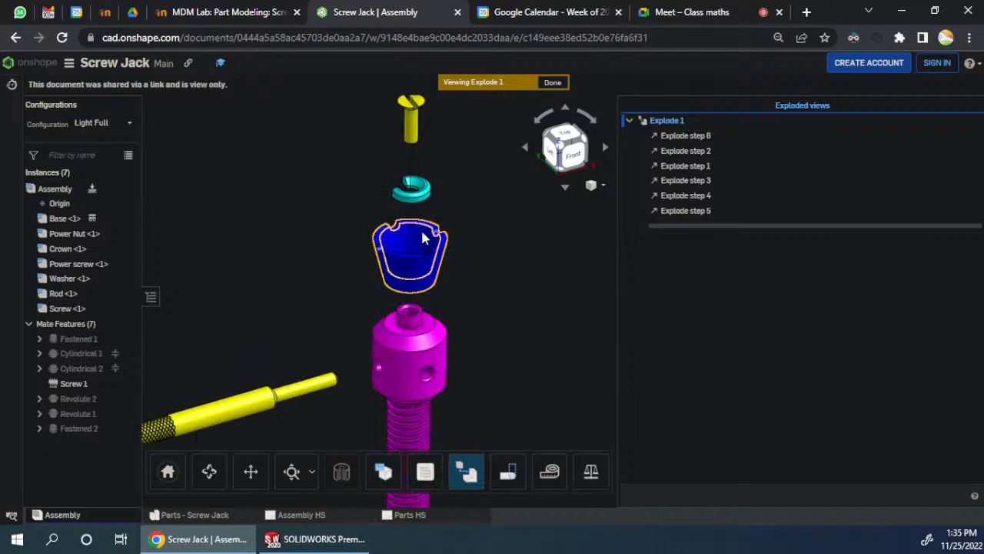
{"action": "scroll", "coordinate": [421, 229], "scroll_direction": "up", "scroll_amount": 2}
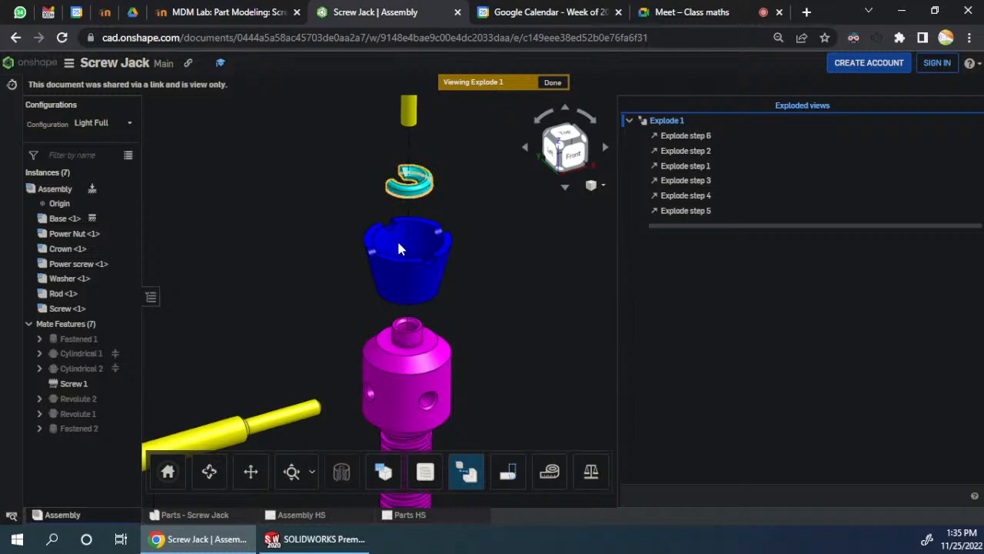
{"action": "scroll", "coordinate": [398, 243], "scroll_direction": "up", "scroll_amount": 2}
{"action": "scroll", "coordinate": [396, 235], "scroll_direction": "down", "scroll_amount": 3}
{"action": "scroll", "coordinate": [394, 231], "scroll_direction": "up", "scroll_amount": 3}
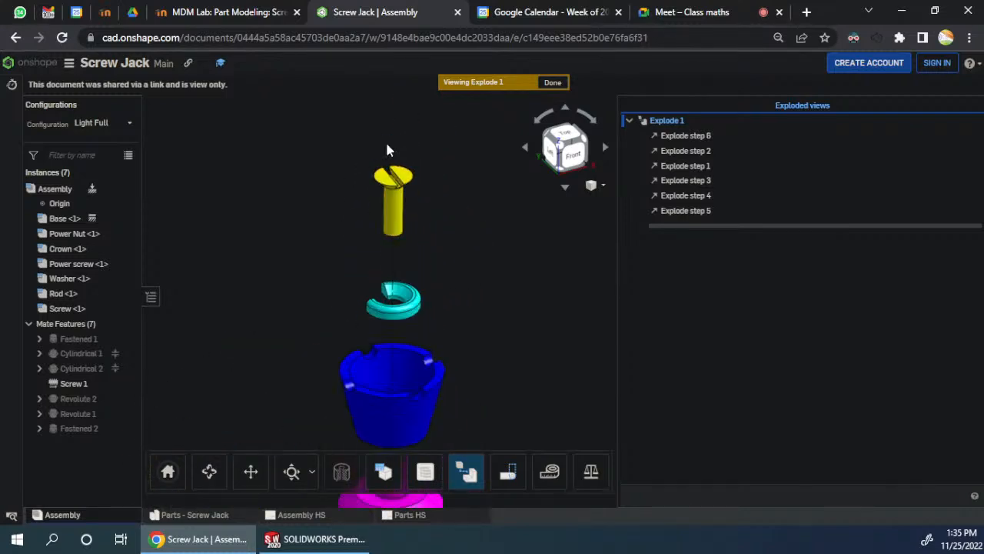
{"action": "scroll", "coordinate": [388, 140], "scroll_direction": "down", "scroll_amount": 1}
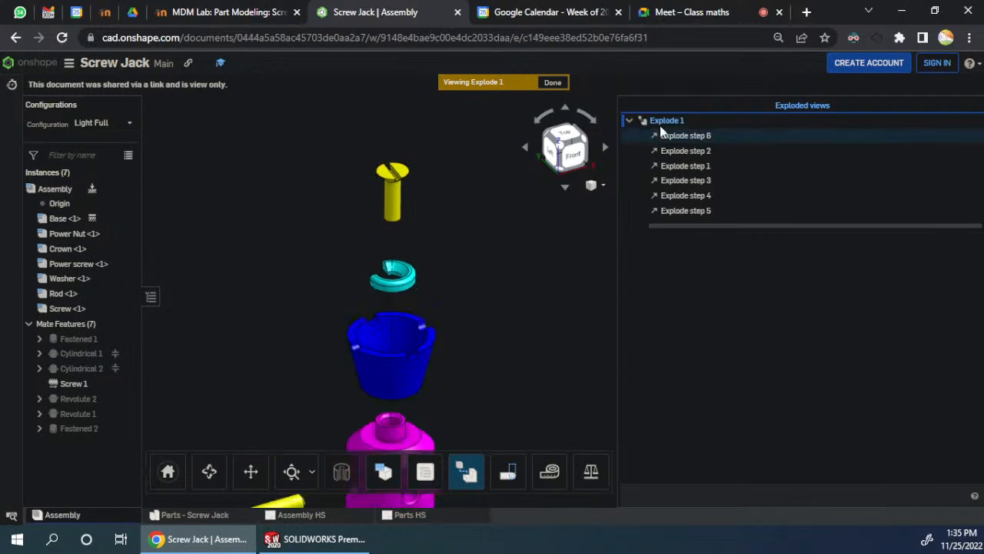
Step: End the exploded view Explode 1 and check the crown on the reassembled jack
{"action": "left_click", "coordinate": [553, 82]}
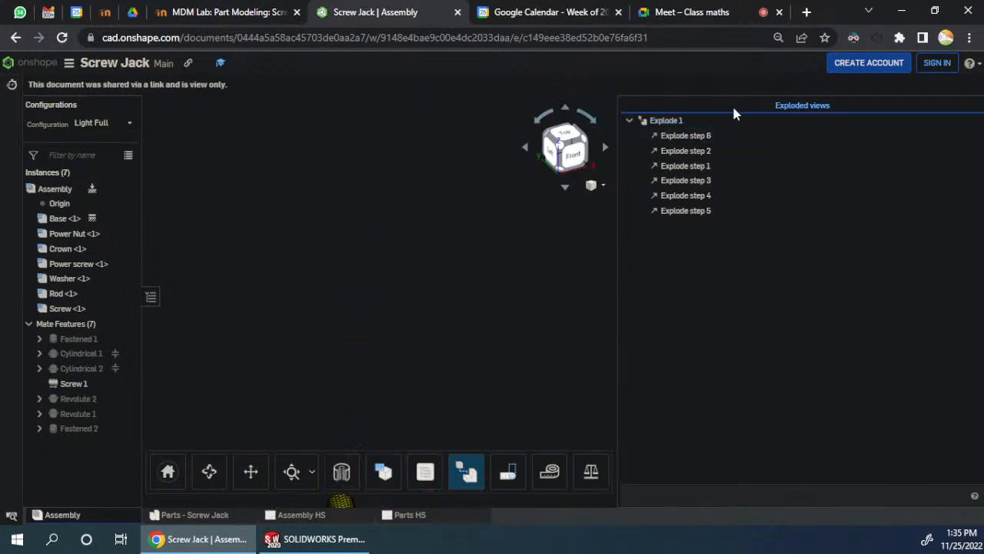
{"action": "left_click", "coordinate": [583, 168]}
{"action": "right_click_drag", "start_coordinate": [521, 256], "coordinate": [532, 261]}
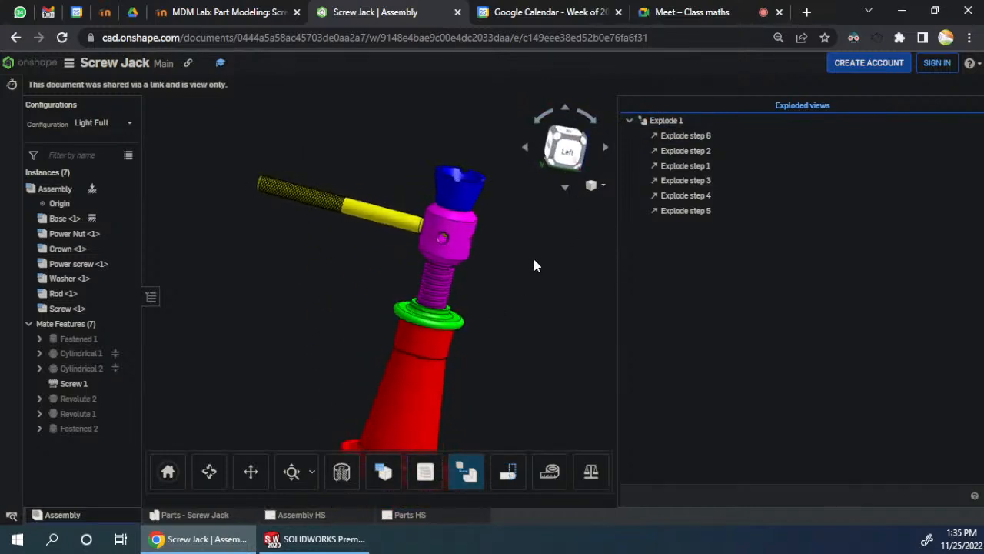
{"action": "mouse_move", "coordinate": [471, 202]}
{"action": "left_mouse_down"}
{"action": "mouse_move", "coordinate": [464, 216]}
{"action": "mouse_move", "coordinate": [467, 202]}
{"action": "left_mouse_up"}
{"action": "left_click", "coordinate": [467, 202]}
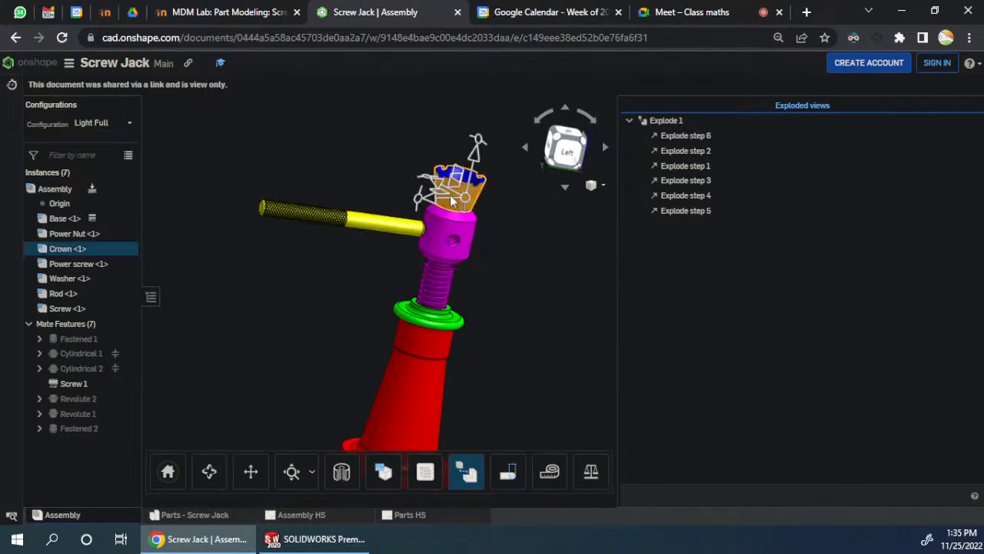
{"action": "left_click", "coordinate": [523, 244]}
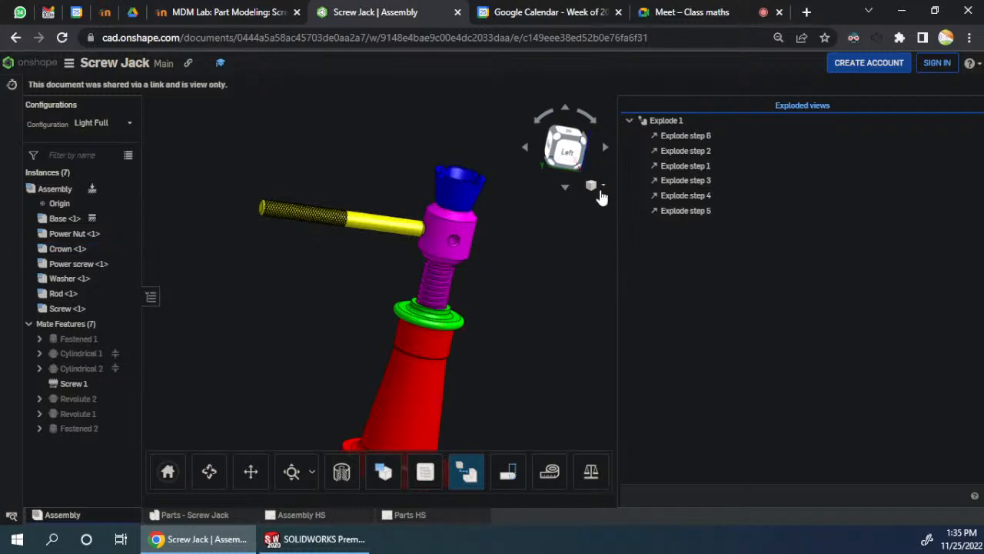
Step: Section the assembly through the power screw's head and examine how the small screw, washer, crown and power screw fit together
{"action": "left_click", "coordinate": [596, 186]}
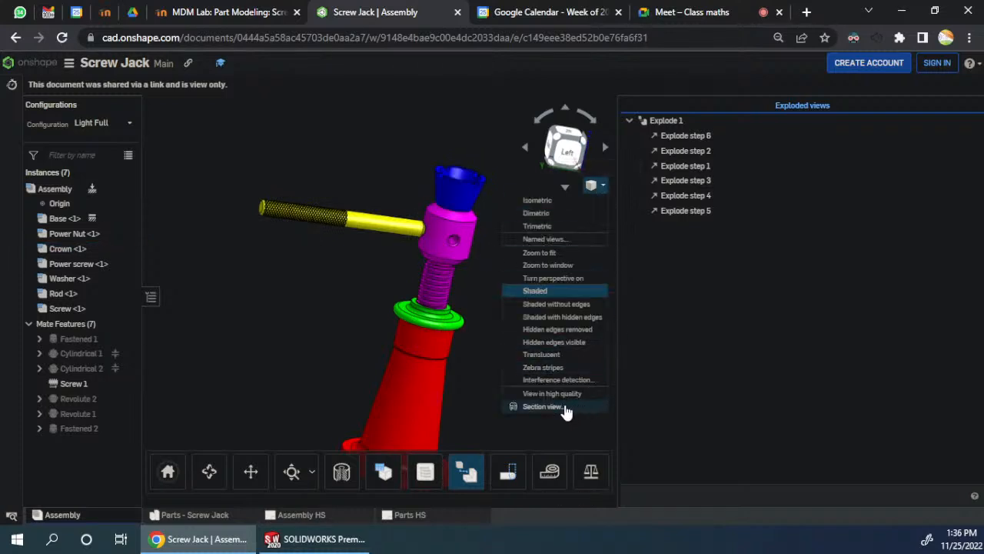
{"action": "left_click", "coordinate": [566, 409]}
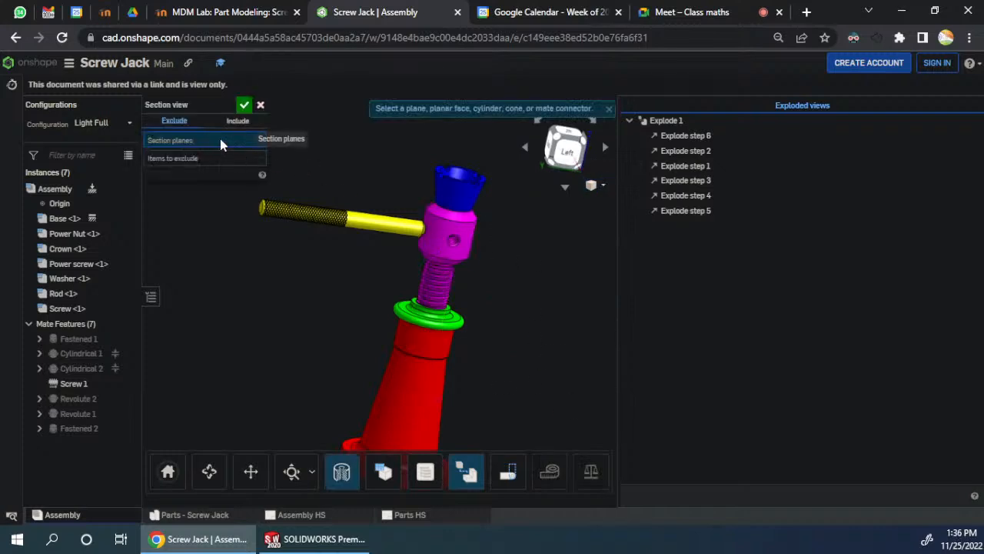
{"action": "left_click", "coordinate": [464, 242]}
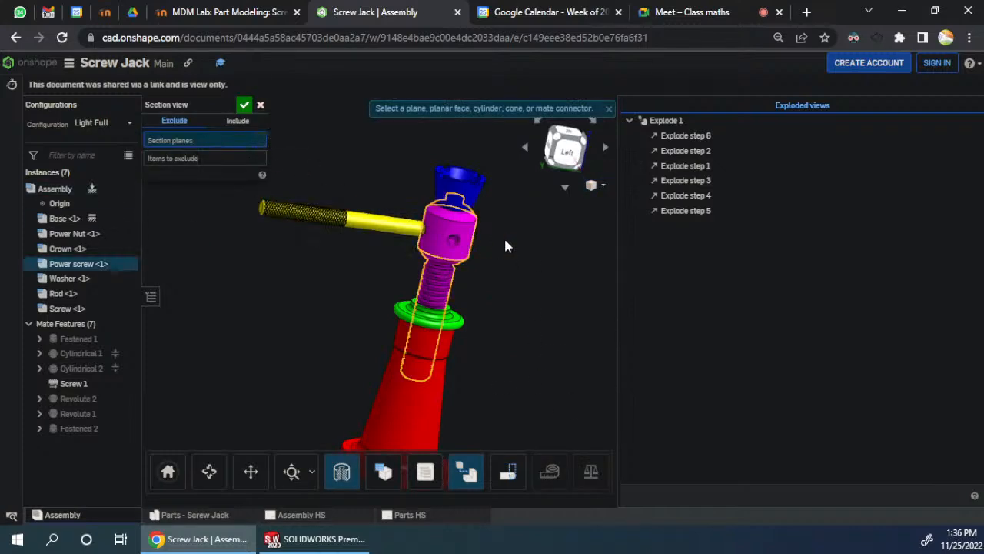
{"action": "left_click", "coordinate": [244, 106]}
{"action": "scroll", "coordinate": [459, 197], "scroll_direction": "up", "scroll_amount": 5}
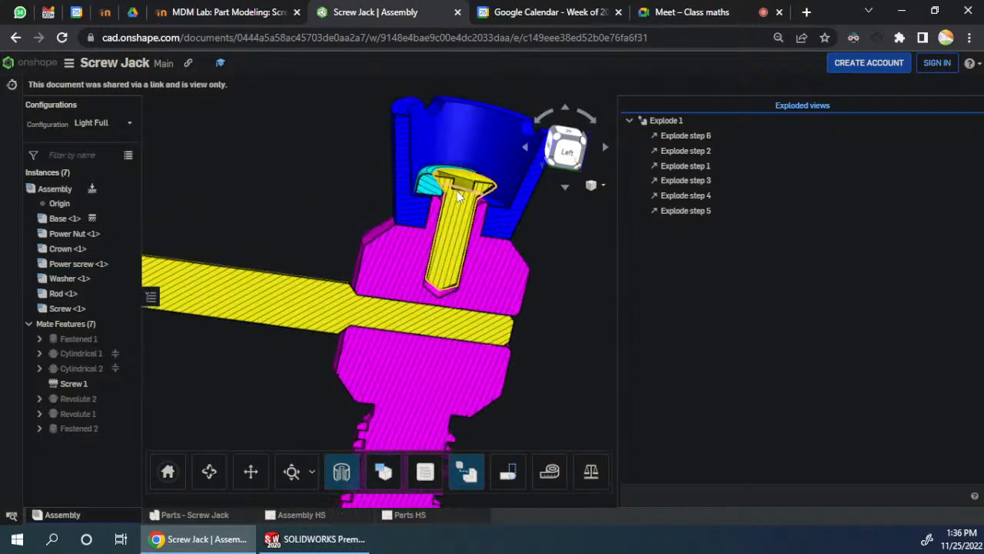
{"action": "scroll", "coordinate": [458, 196], "scroll_direction": "up", "scroll_amount": 10}
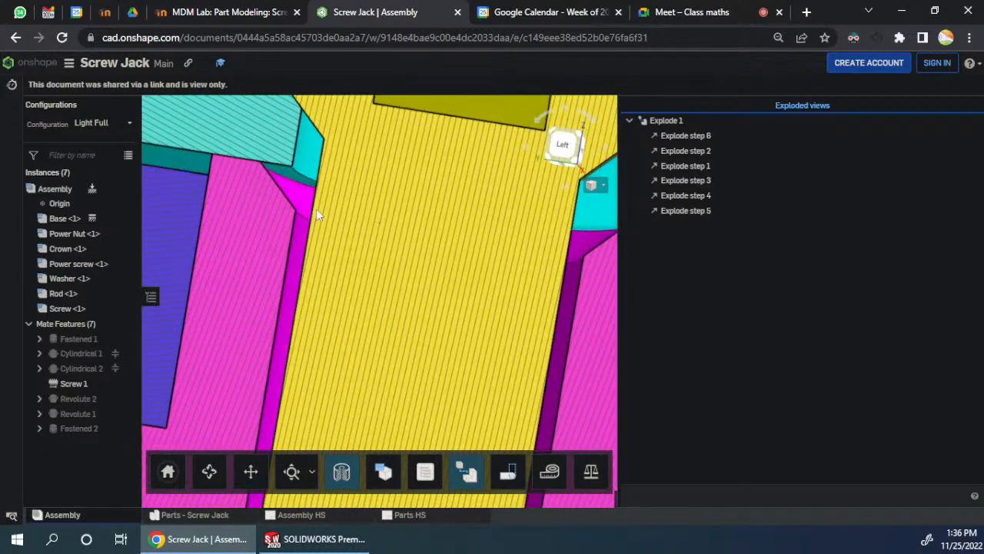
{"action": "scroll", "coordinate": [360, 173], "scroll_direction": "down", "scroll_amount": 5}
{"action": "scroll", "coordinate": [224, 158], "scroll_direction": "up", "scroll_amount": 6}
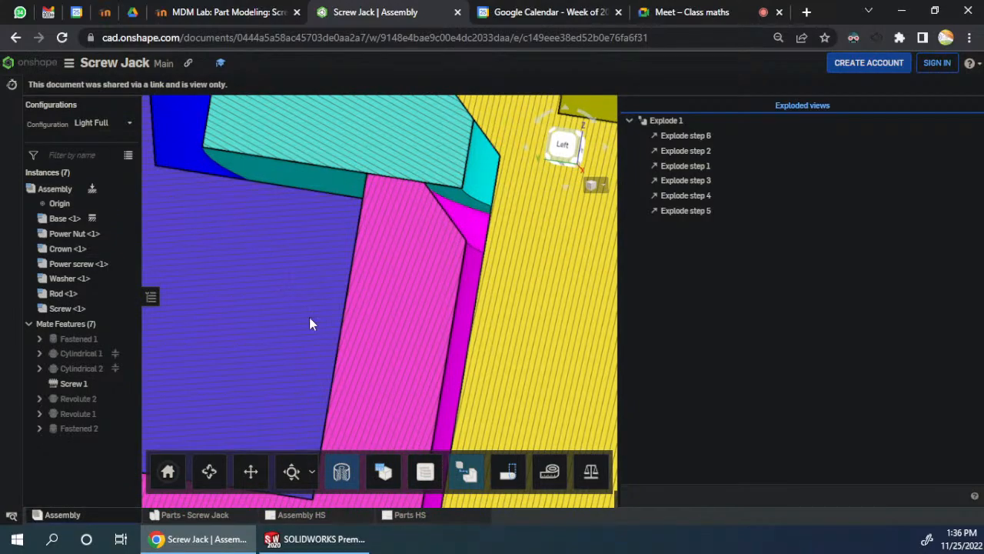
{"action": "scroll", "coordinate": [309, 317], "scroll_direction": "down", "scroll_amount": 2}
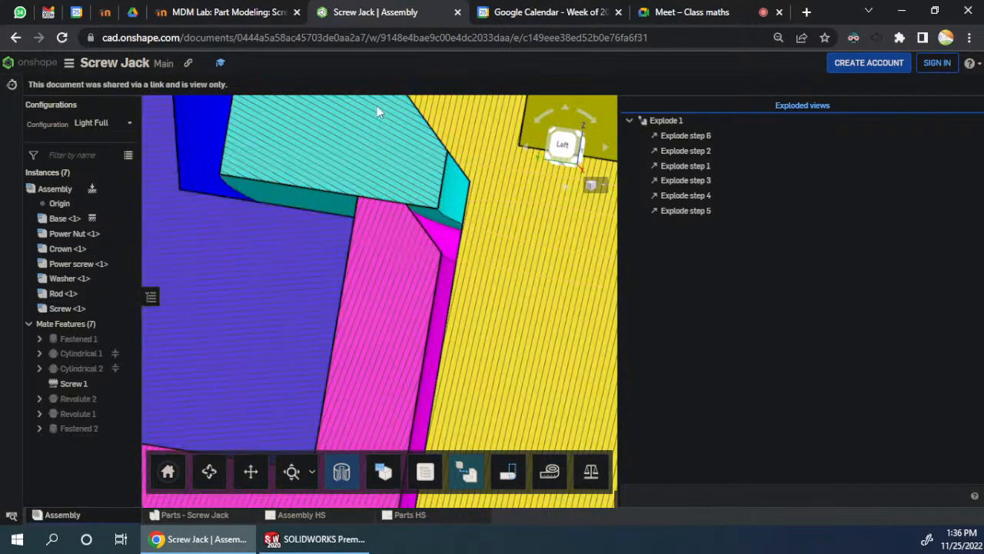
{"action": "scroll", "coordinate": [259, 263], "scroll_direction": "down", "scroll_amount": 6}
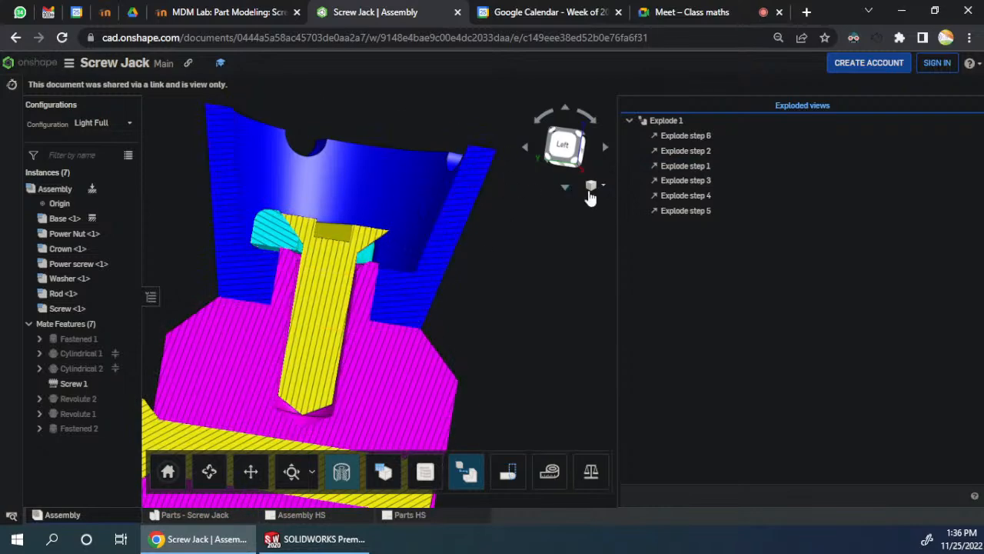
Step: Turn off the section view and view the complete jack from above
{"action": "left_click", "coordinate": [602, 185]}
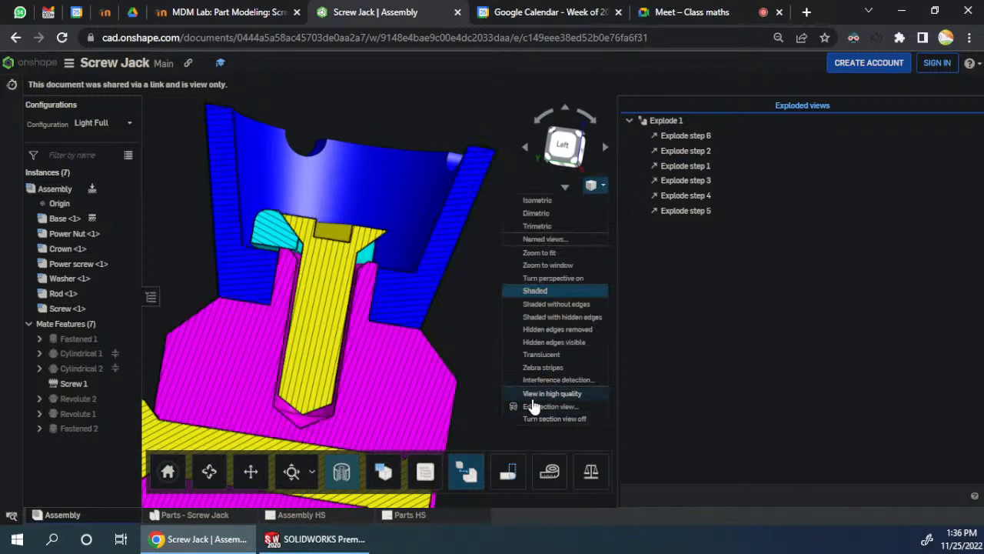
{"action": "left_click", "coordinate": [547, 418]}
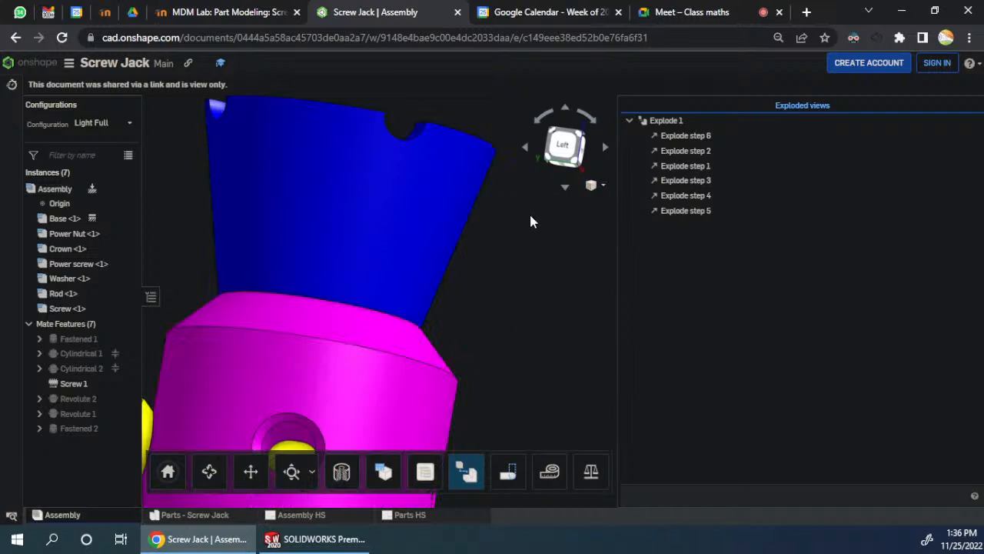
{"action": "scroll", "coordinate": [529, 217], "scroll_direction": "down", "scroll_amount": 5}
{"action": "right_click_drag", "start_coordinate": [531, 222], "coordinate": [493, 245]}
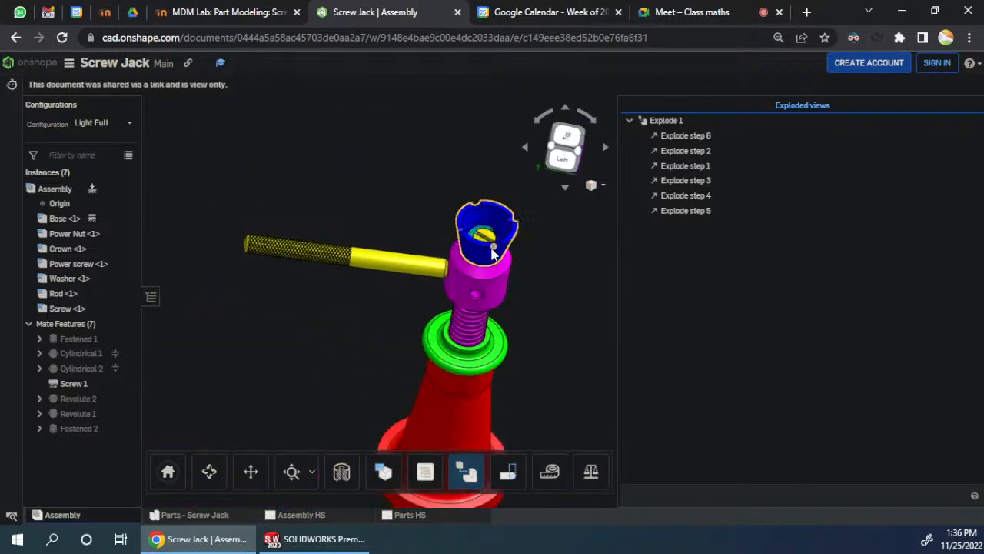
Step: Turn the crown and rotate the power screw about its axis to try out the jack's motion, ending at about 345 deg
{"action": "left_click_drag", "start_coordinate": [490, 238], "coordinate": [497, 272]}
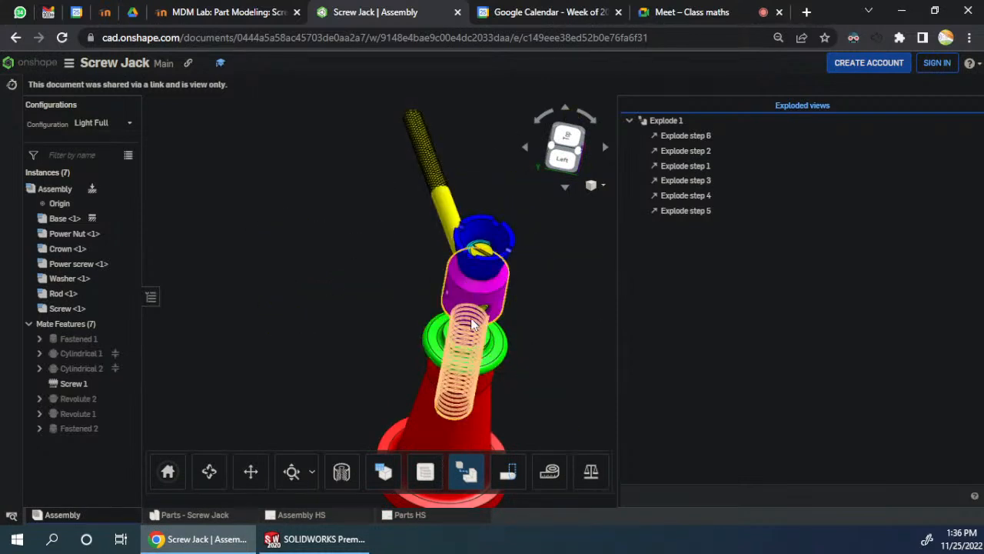
{"action": "left_click", "coordinate": [452, 326]}
{"action": "left_click_drag", "start_coordinate": [442, 263], "coordinate": [511, 287]}
{"action": "left_click_drag", "start_coordinate": [513, 350], "coordinate": [309, 274]}
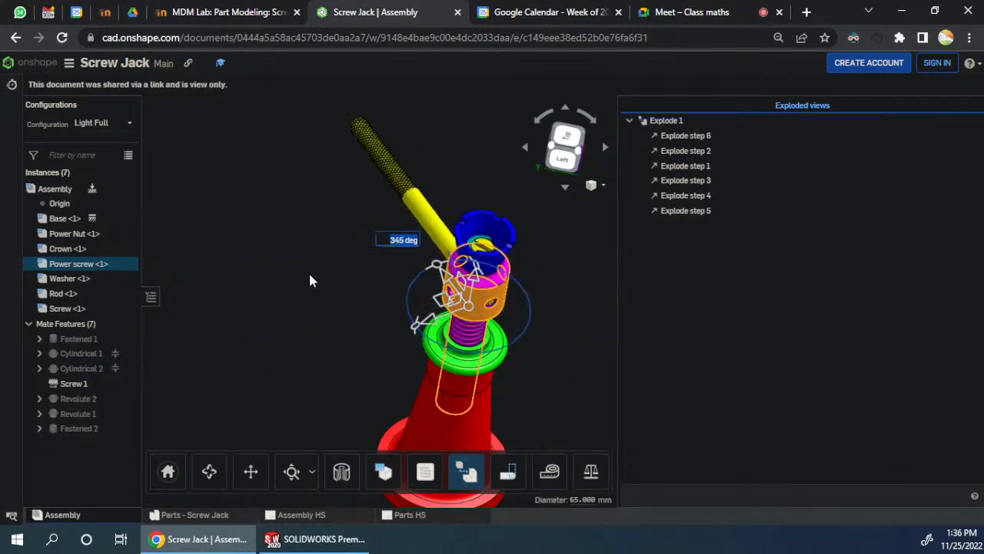
{"action": "left_click", "coordinate": [309, 273]}
{"action": "right_click_drag", "start_coordinate": [439, 323], "coordinate": [508, 289]}
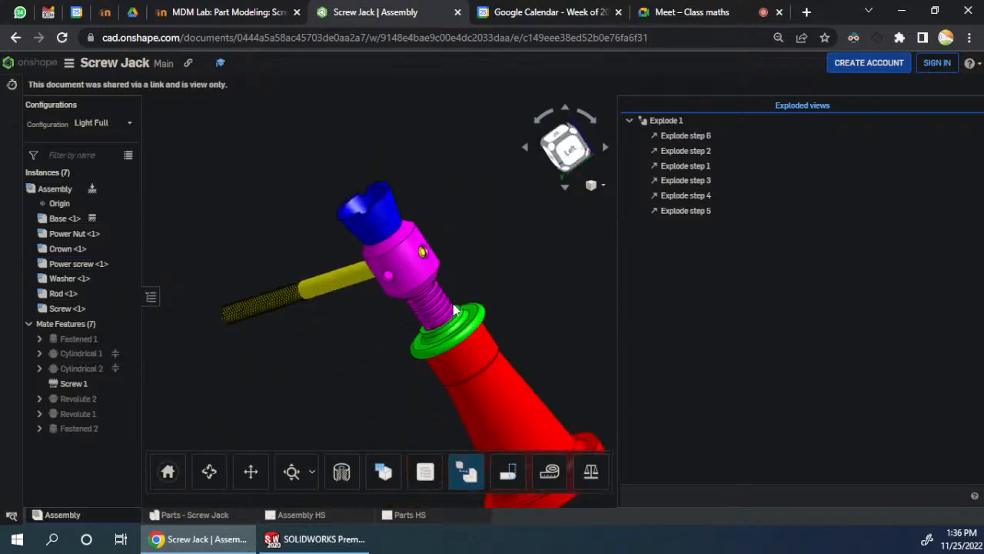
Step: Switch to SOLIDWORKS and create a new part document
{"action": "left_click", "coordinate": [315, 538]}
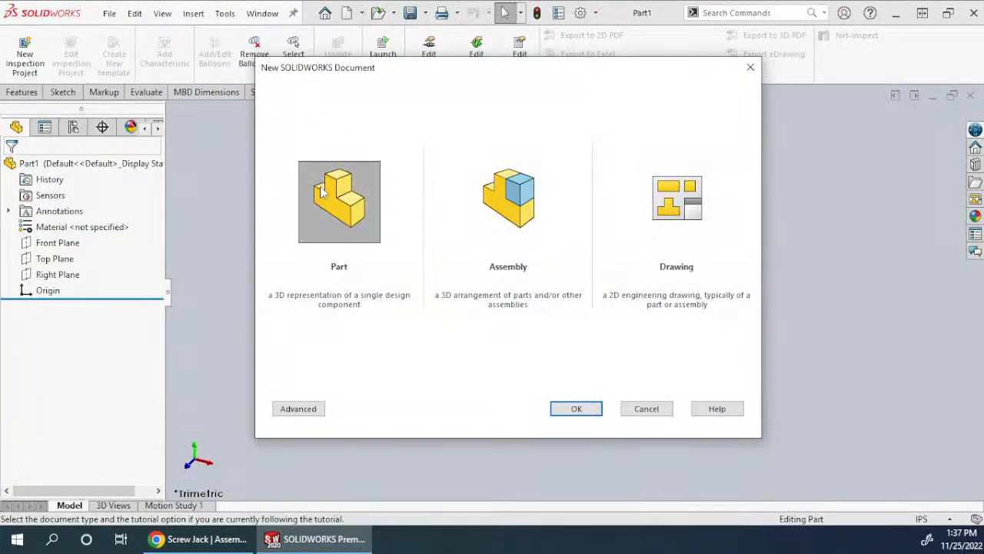
{"action": "left_click", "coordinate": [582, 409]}
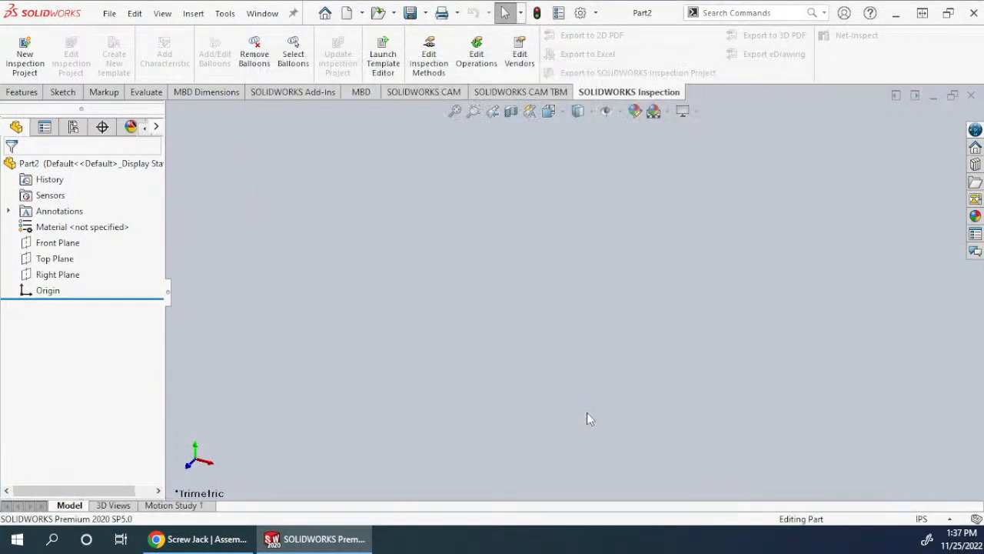
Step: Start saving the part as a new file, enlarge the save dialog and choose Local Disk (E:) as the location
{"action": "left_click", "coordinate": [108, 13]}
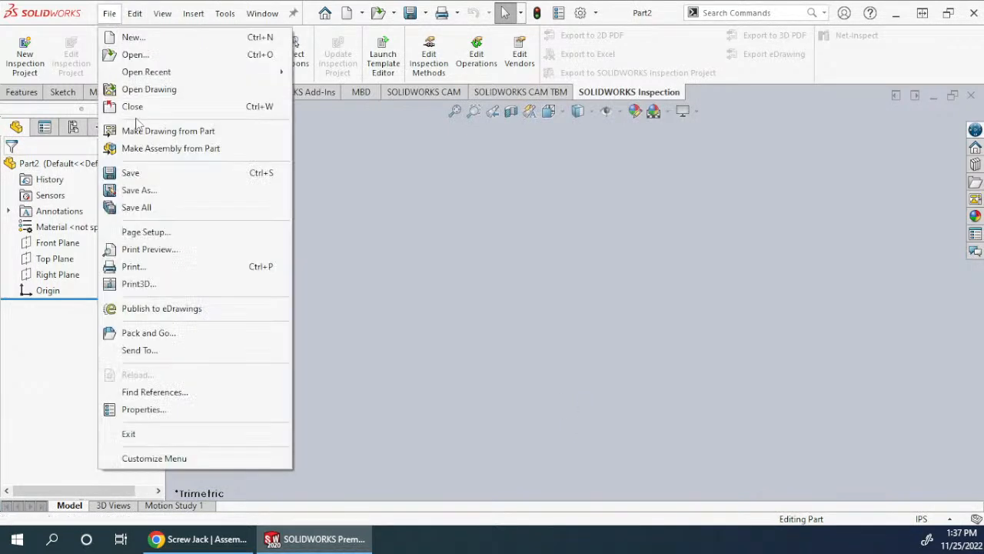
{"action": "left_click", "coordinate": [139, 190]}
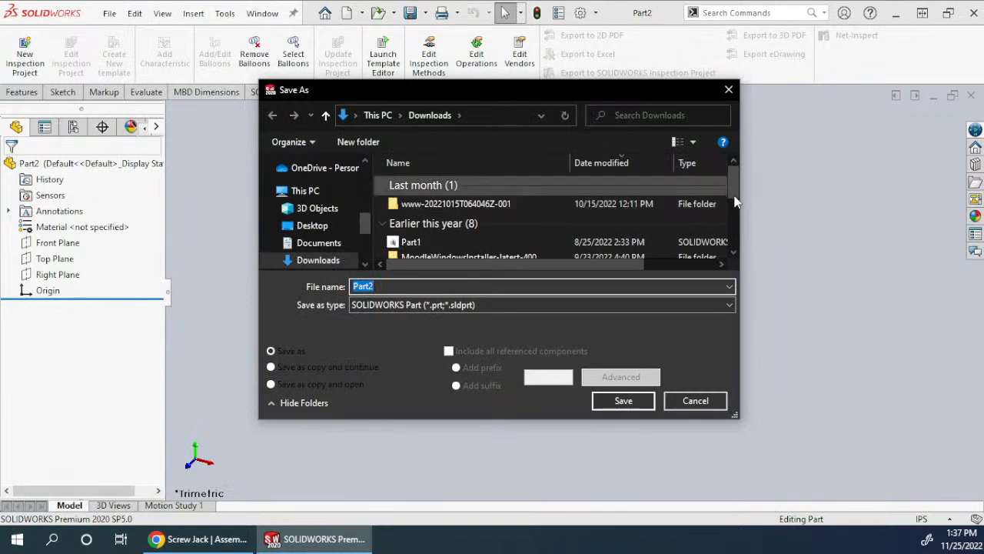
{"action": "left_click_drag", "start_coordinate": [685, 98], "coordinate": [664, 61]}
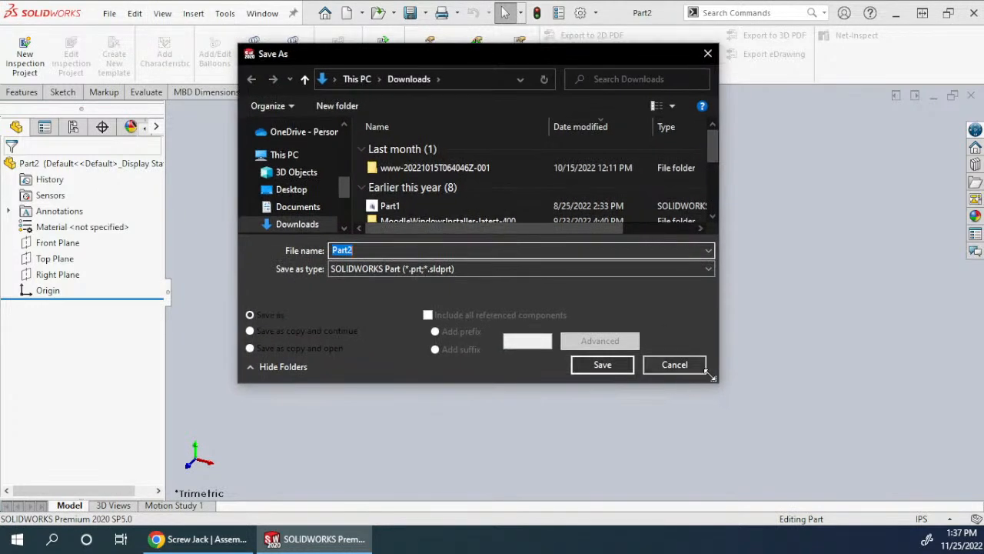
{"action": "left_click_drag", "start_coordinate": [703, 370], "coordinate": [750, 453]}
{"action": "left_click_drag", "start_coordinate": [345, 226], "coordinate": [338, 288]}
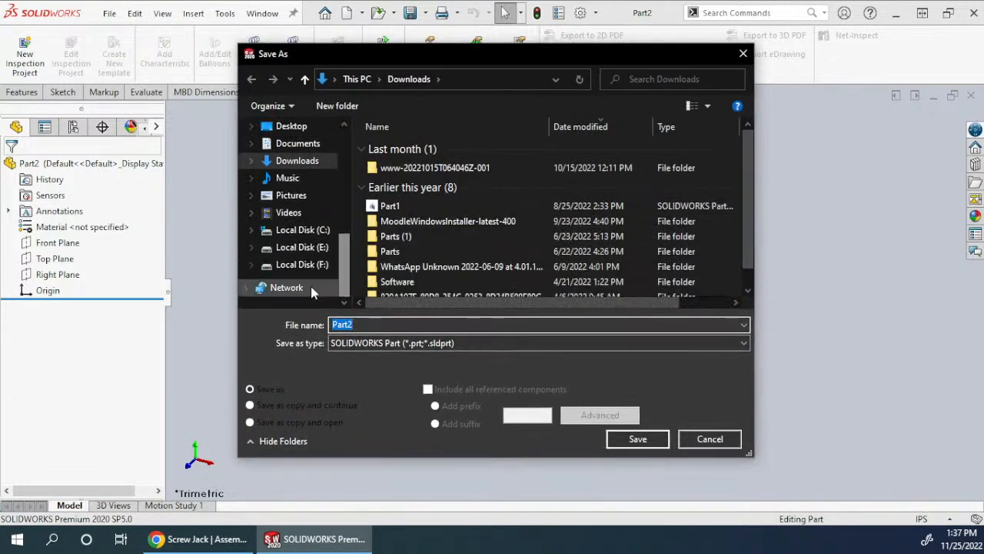
{"action": "left_click", "coordinate": [309, 247]}
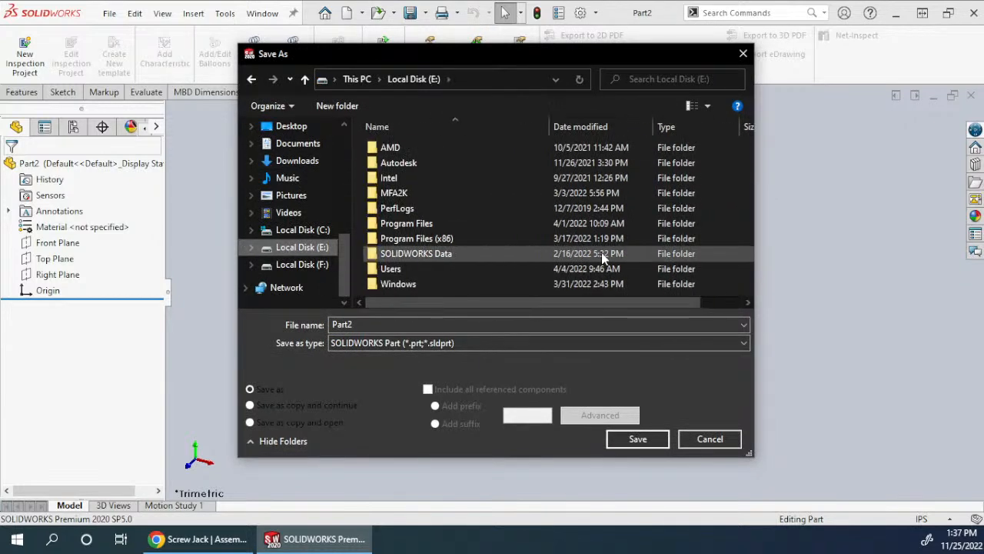
Step: Create a new folder on Local Disk (E:) named with the person's first name and open it
{"action": "left_click", "coordinate": [342, 108]}
{"action": "type", "text": "shrekn"}
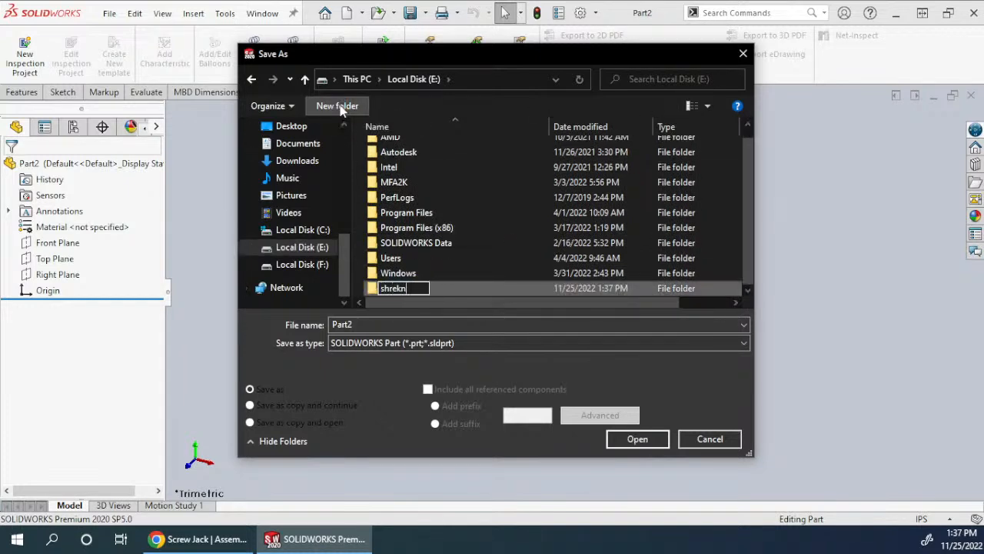
{"action": "type", "text": "at"}
{"action": "key", "text": "Return"}
{"action": "key", "text": "Return"}
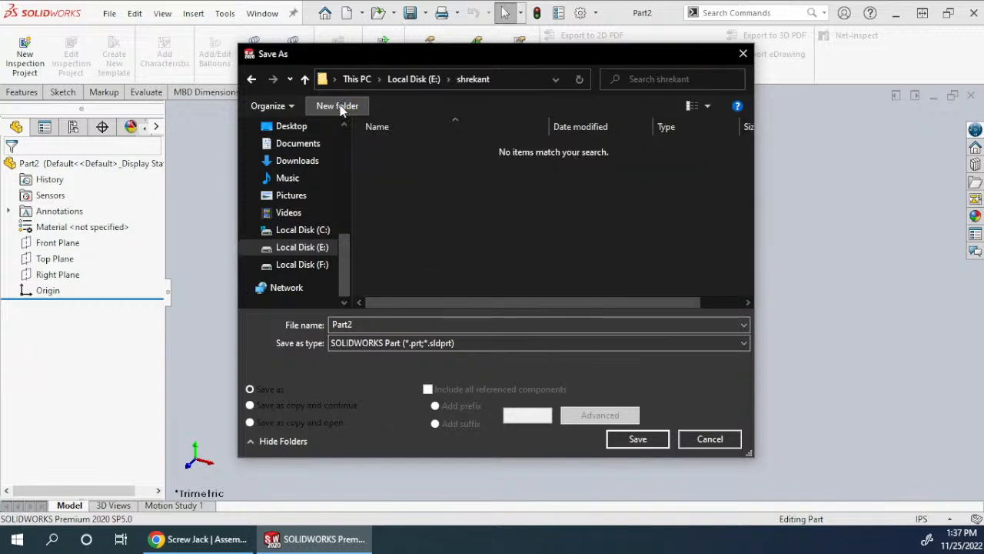
Step: Create a new folder named Screw Jack inside the current folder and open it
{"action": "double_click", "coordinate": [365, 325]}
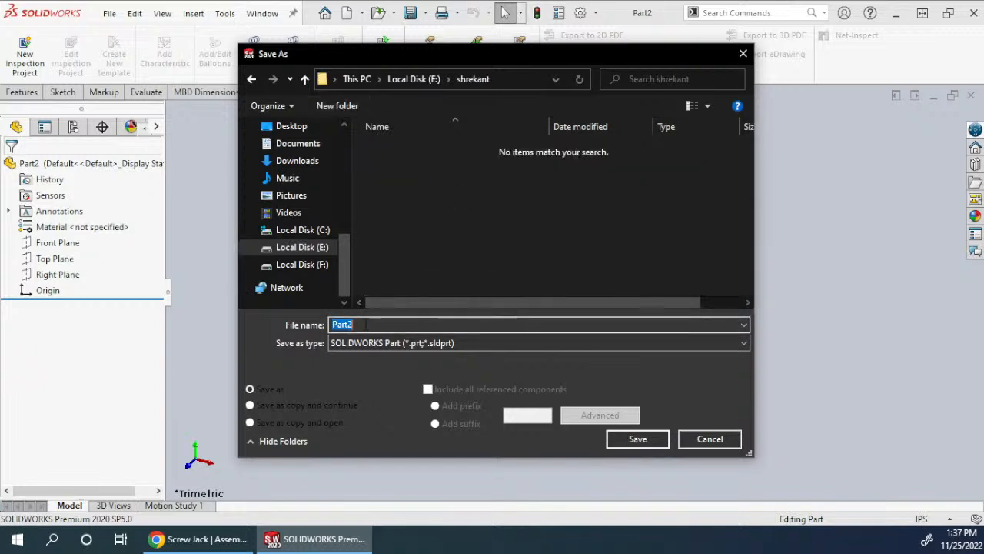
{"action": "left_click", "coordinate": [453, 223]}
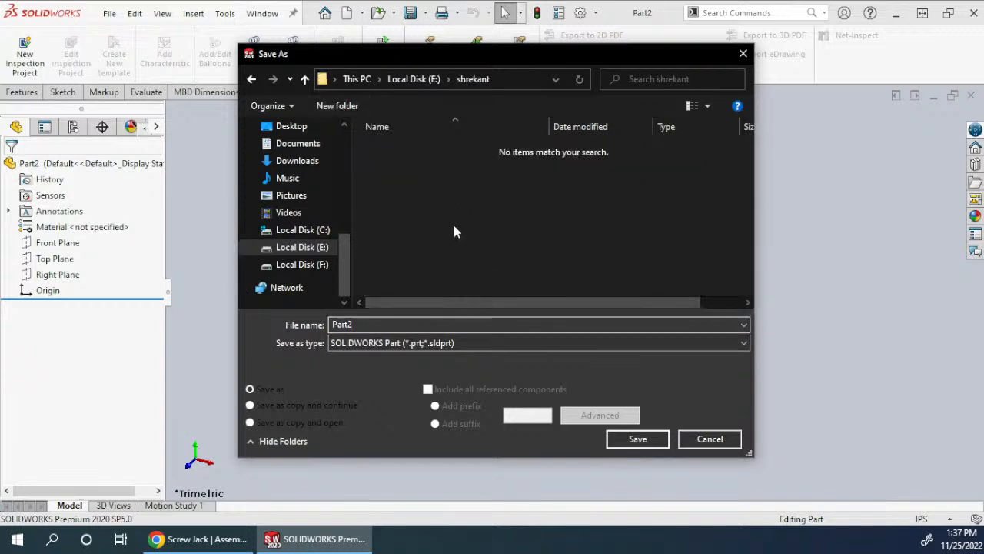
{"action": "left_click", "coordinate": [344, 108]}
{"action": "type", "text": "Screw Jack"}
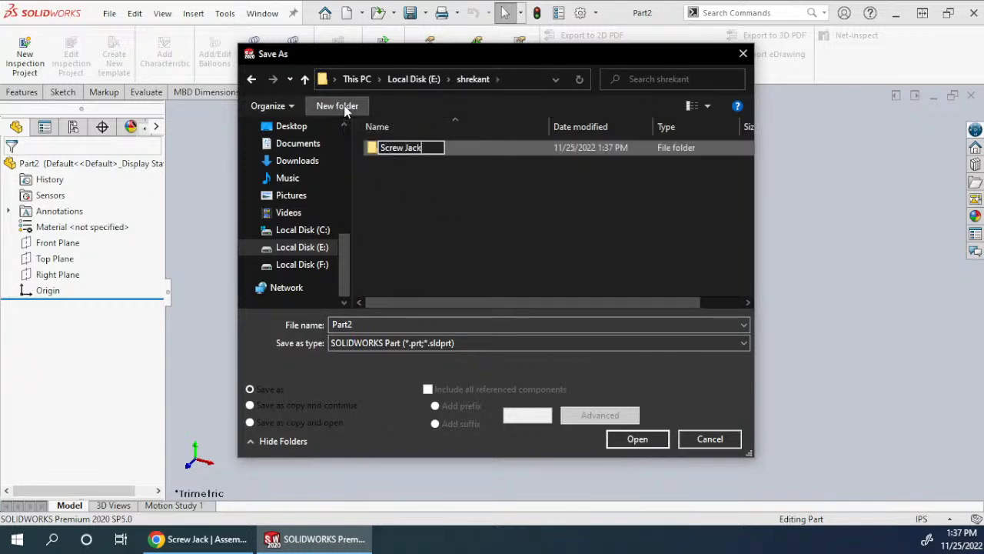
{"action": "key", "text": "Return"}
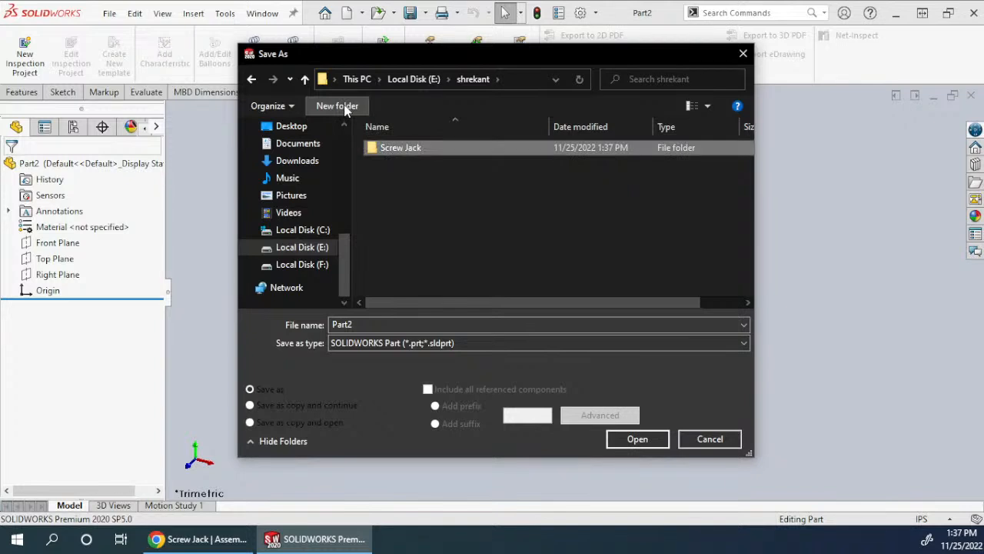
{"action": "double_click", "coordinate": [372, 151]}
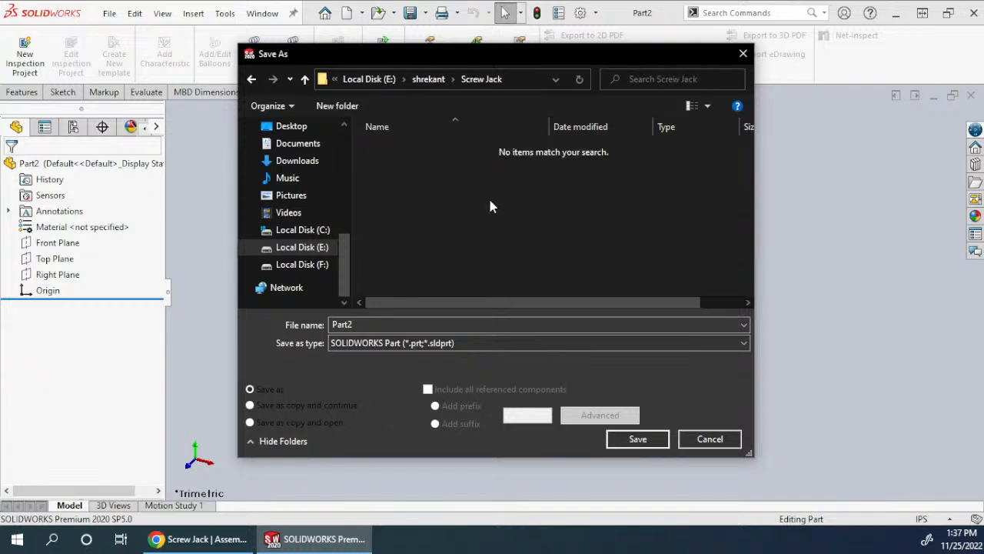
Step: Save the part under the file name Body in the Screw Jack folder
{"action": "double_click", "coordinate": [412, 325]}
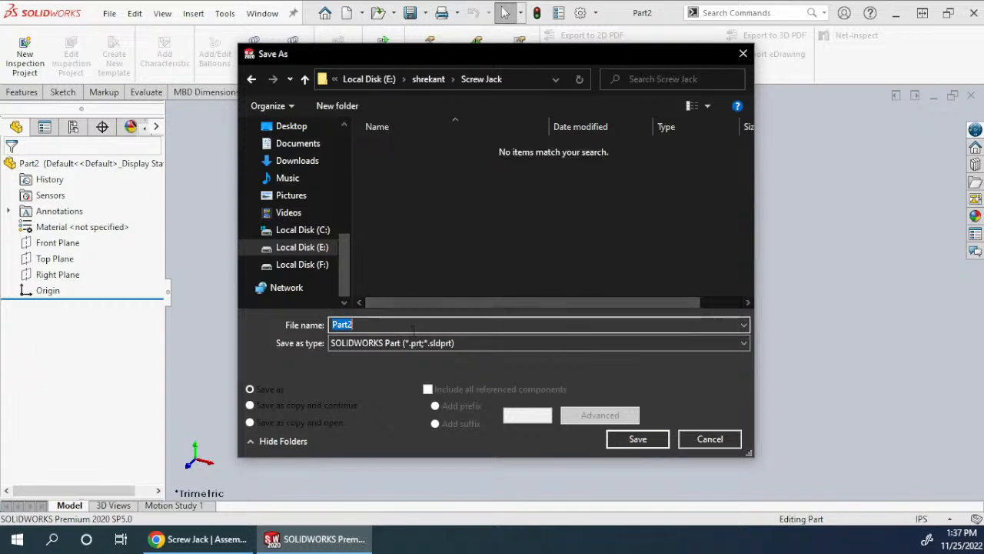
{"action": "type", "text": "Body"}
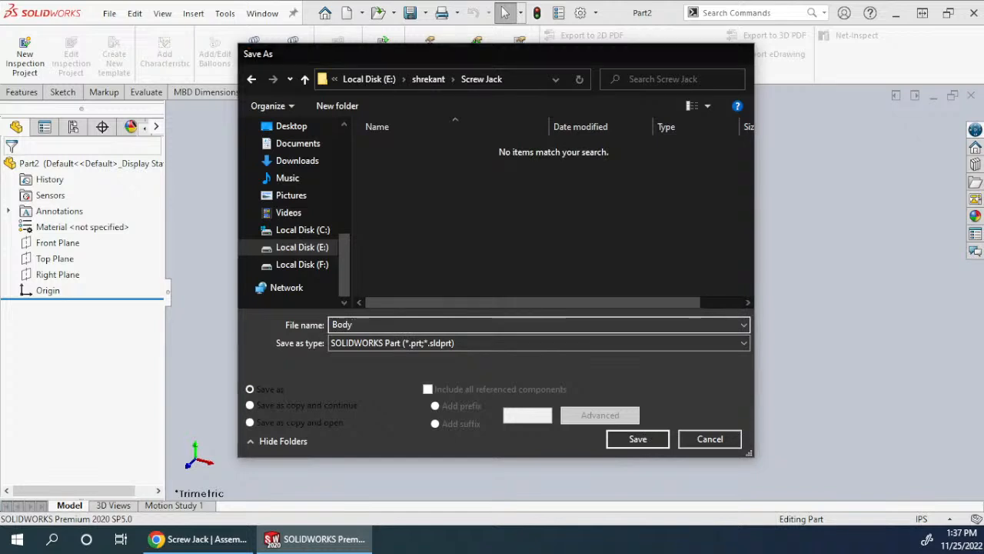
{"action": "key", "text": "Return"}
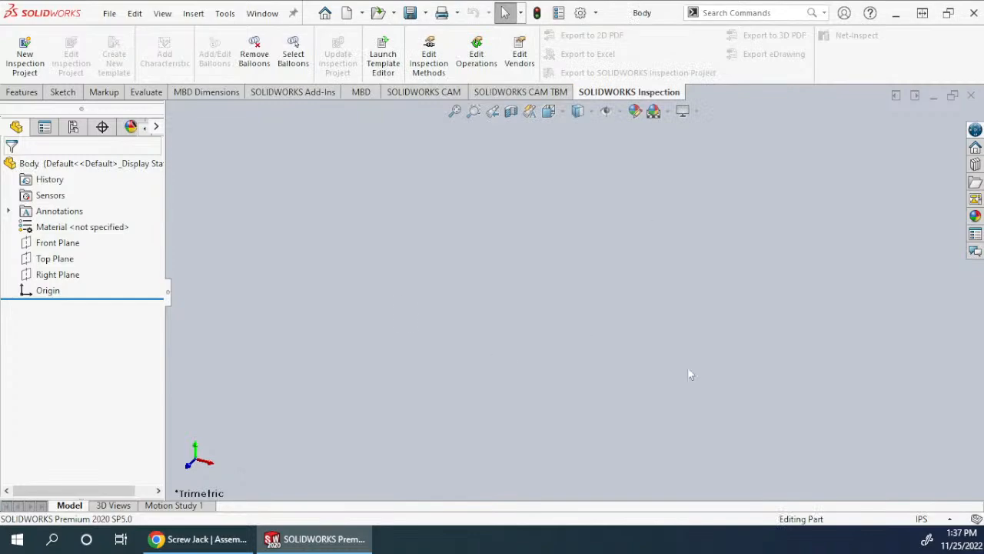
Step: Switch to Chrome, snap the MDM Lab part modeling page to the left half of the screen and show the base drawing
{"action": "left_click", "coordinate": [189, 542]}
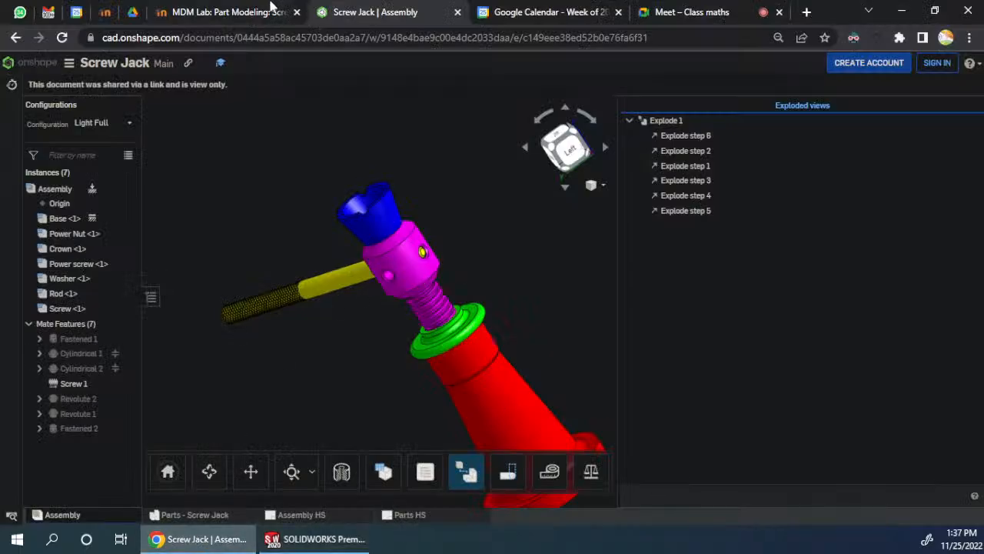
{"action": "left_click", "coordinate": [219, 11]}
{"action": "scroll", "coordinate": [327, 331], "scroll_direction": "up", "scroll_amount": 20}
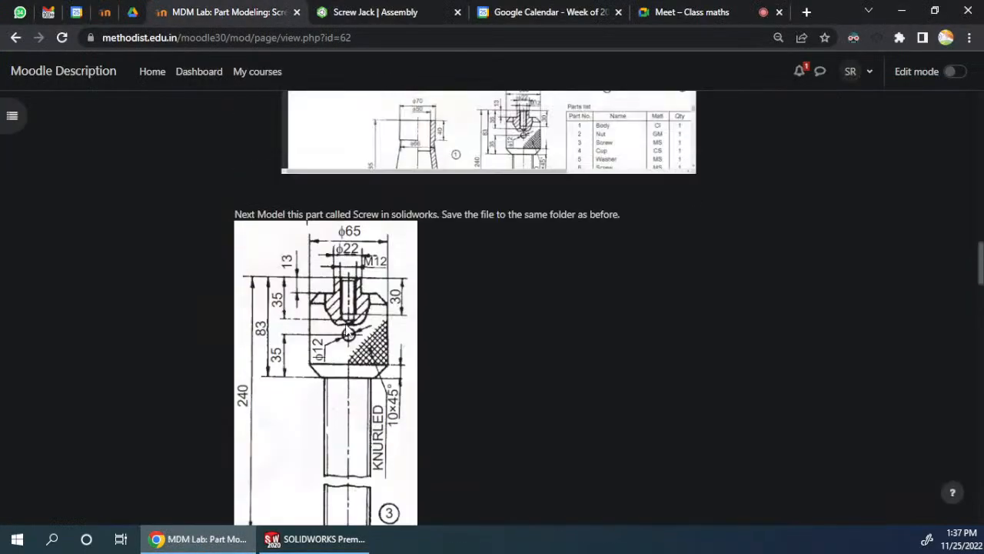
{"action": "scroll", "coordinate": [350, 327], "scroll_direction": "down", "scroll_amount": 4}
{"action": "scroll", "coordinate": [353, 326], "scroll_direction": "up", "scroll_amount": 4}
{"action": "key", "text": "super+Left"}
{"action": "scroll", "coordinate": [352, 330], "scroll_direction": "down", "scroll_amount": 6}
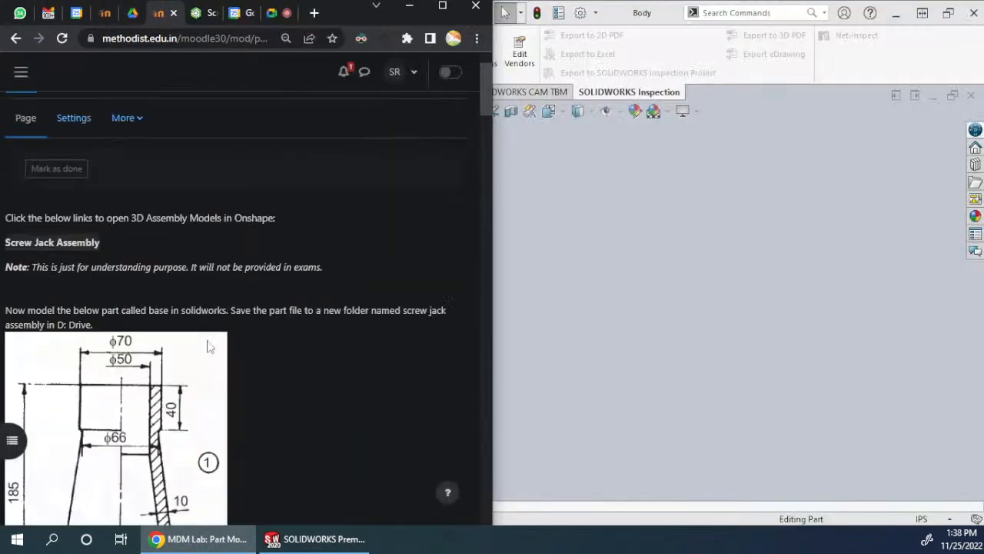
{"action": "scroll", "coordinate": [212, 346], "scroll_direction": "up", "scroll_amount": 3}
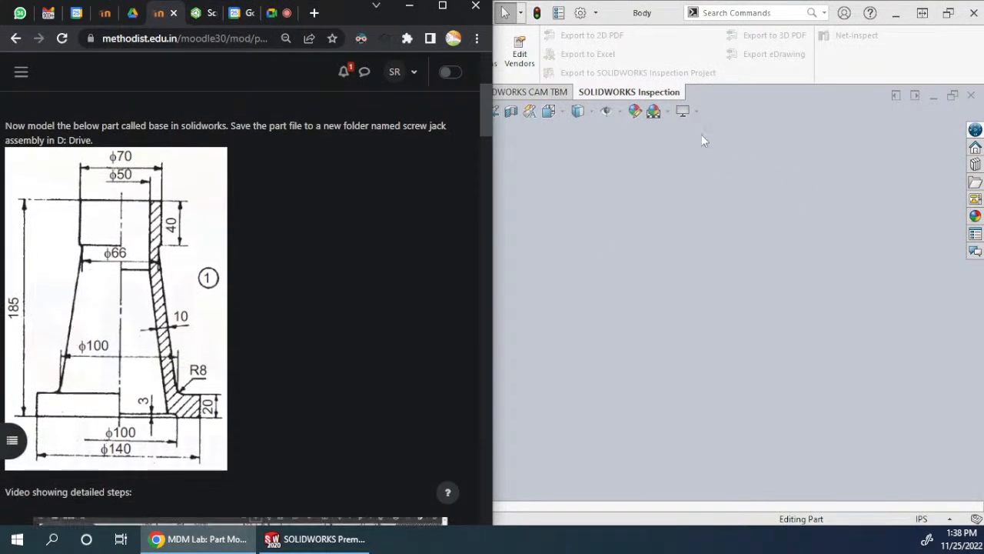
Step: Switch to SOLIDWORKS and snap its window to the right half of the screen, beside the reference drawing
{"action": "left_click", "coordinate": [635, 13]}
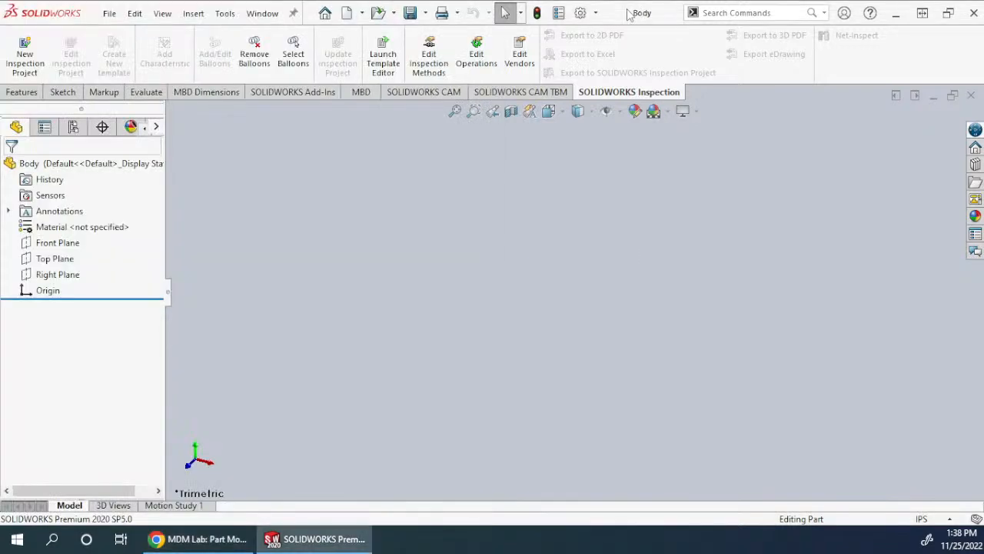
{"action": "left_click_drag", "start_coordinate": [628, 14], "coordinate": [609, 77]}
{"action": "key", "text": "super+Right"}
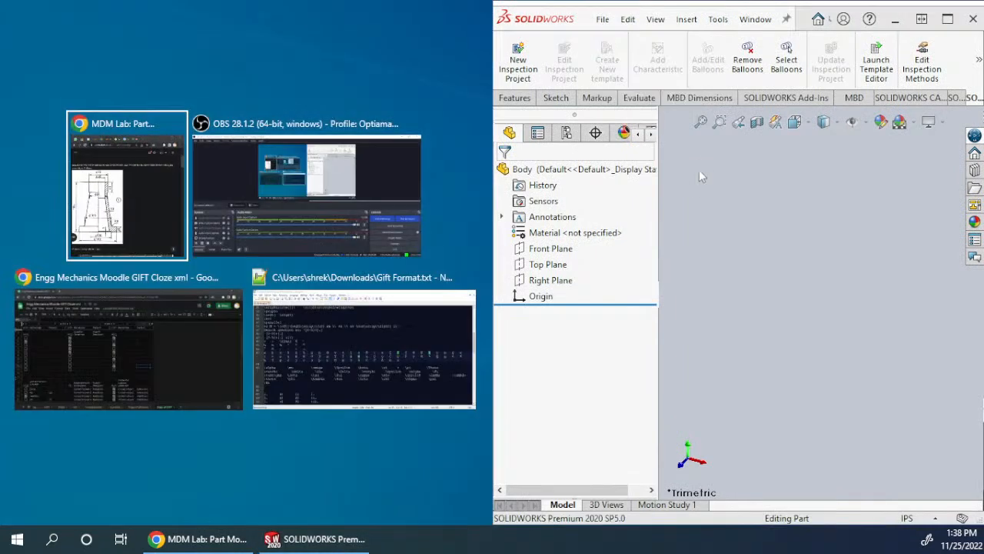
{"action": "left_click", "coordinate": [700, 172]}
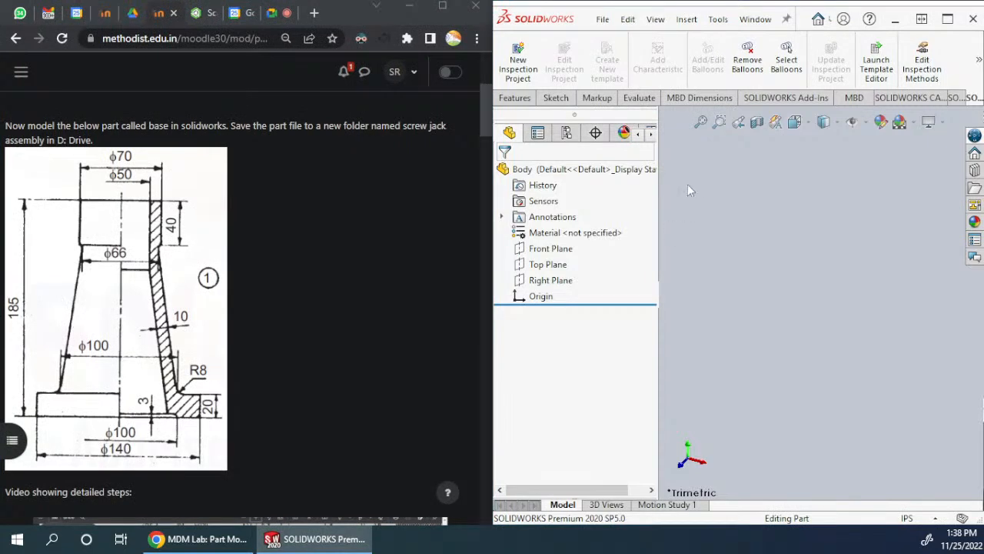
Step: Start a sketch on the Front Plane and draw a vertical centerline about 87 mm long upward from the origin
{"action": "left_click", "coordinate": [540, 250]}
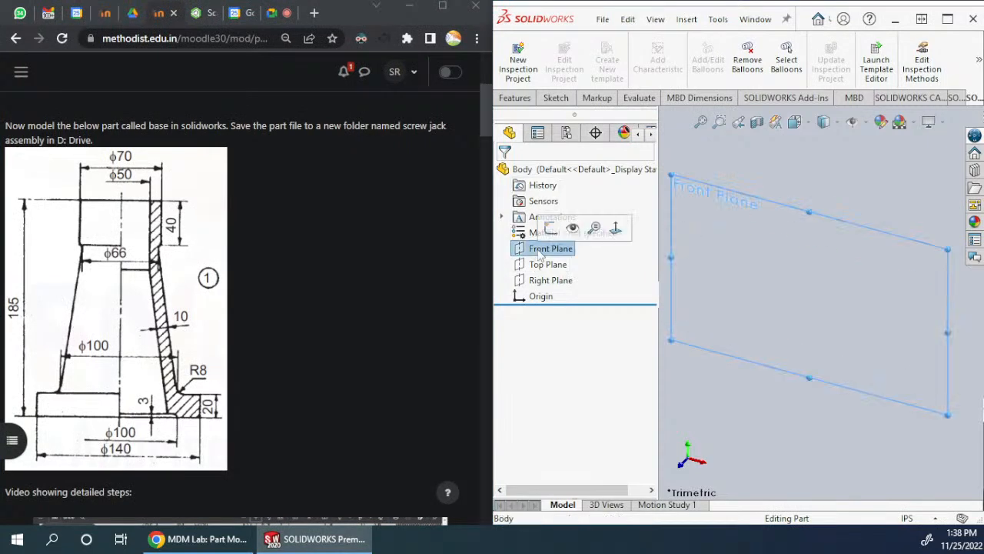
{"action": "left_click", "coordinate": [556, 98]}
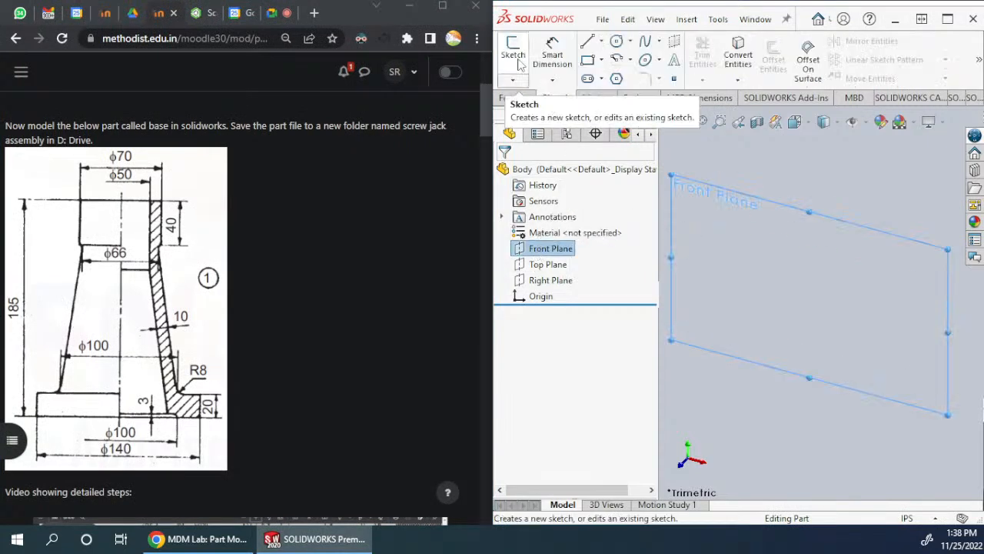
{"action": "left_click", "coordinate": [519, 64]}
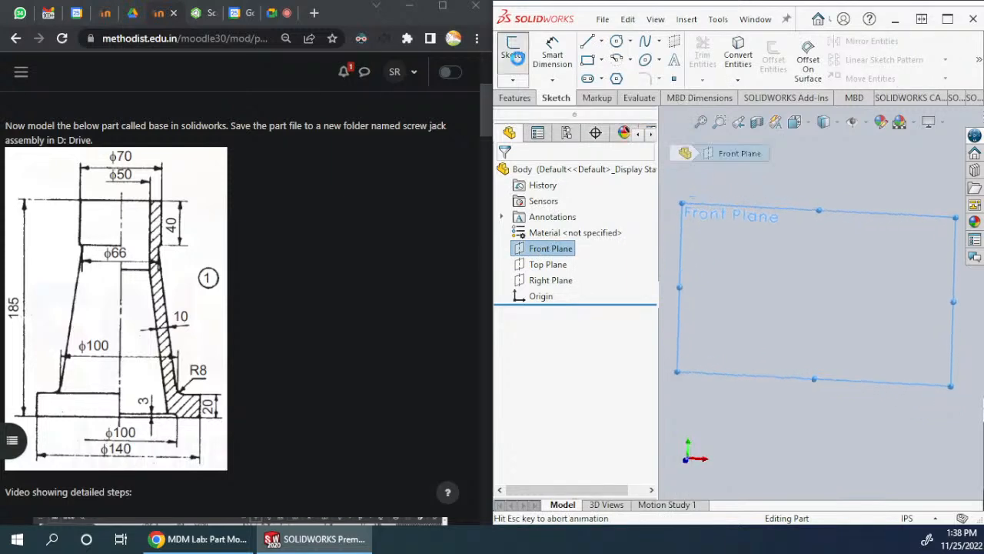
{"action": "left_click", "coordinate": [601, 41]}
{"action": "left_click", "coordinate": [617, 75]}
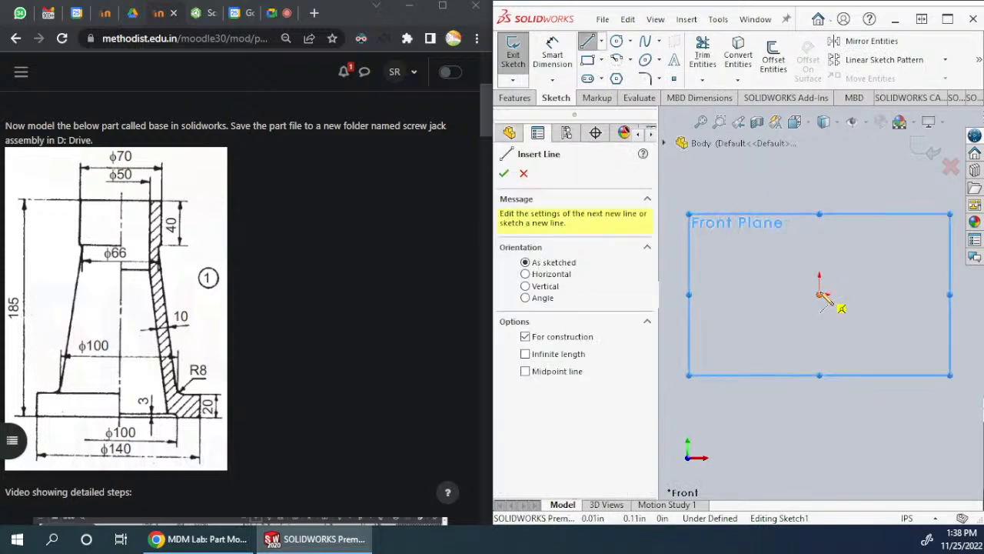
{"action": "left_click", "coordinate": [819, 293]}
{"action": "left_click", "coordinate": [820, 168]}
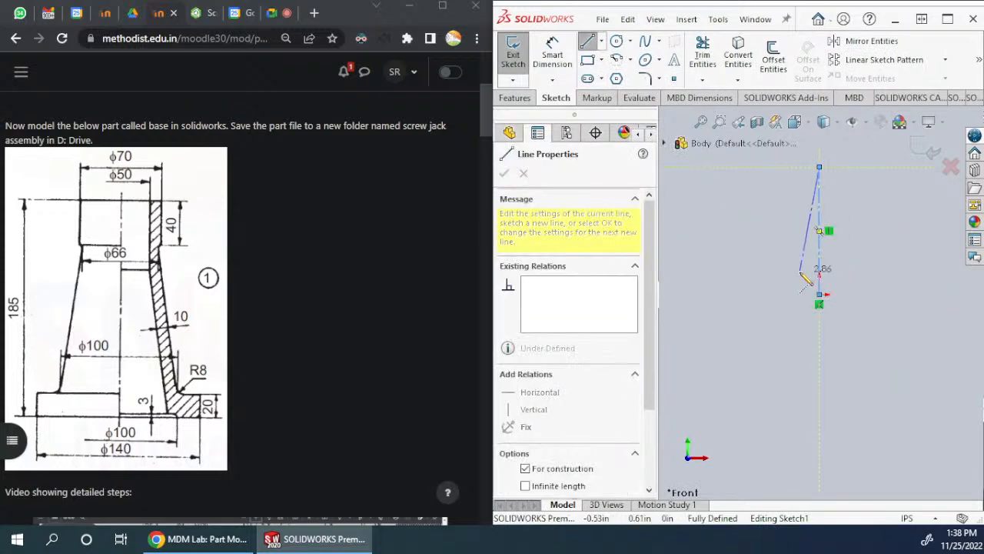
{"action": "key", "text": "Escape"}
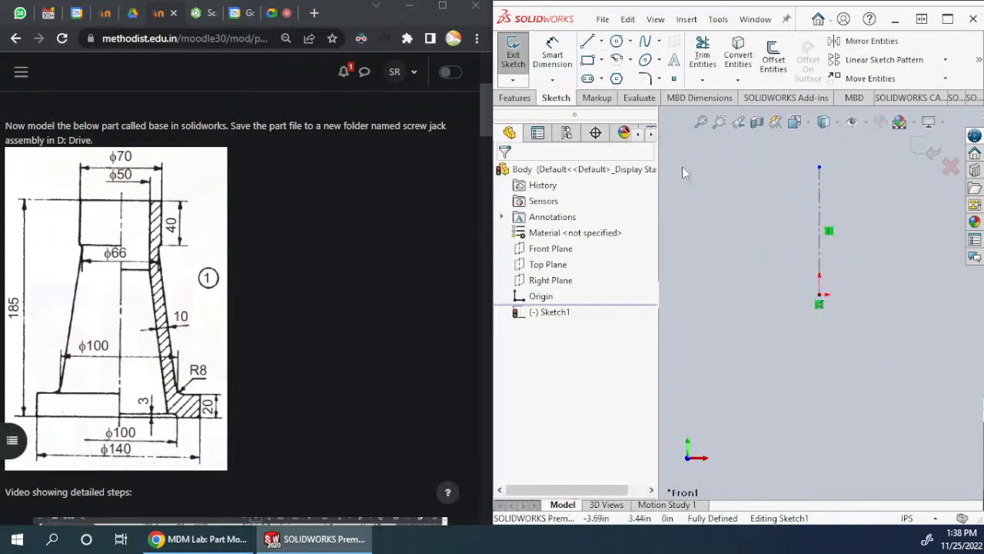
{"action": "left_click", "coordinate": [552, 55]}
{"action": "left_click", "coordinate": [826, 229]}
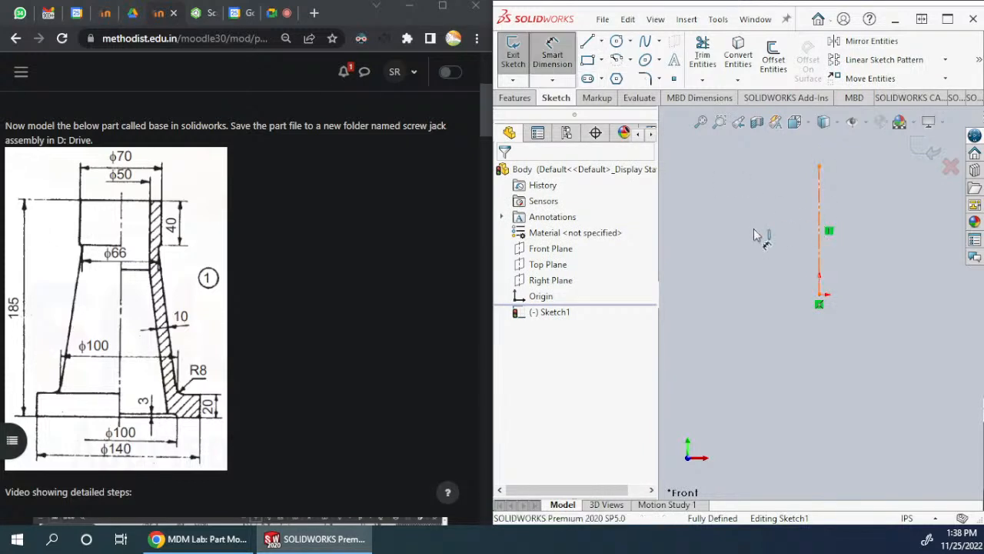
{"action": "left_click", "coordinate": [757, 232]}
{"action": "key", "text": "Return"}
{"action": "key", "text": "Escape"}
{"action": "left_click", "coordinate": [755, 261]}
{"action": "key", "text": "Delete"}
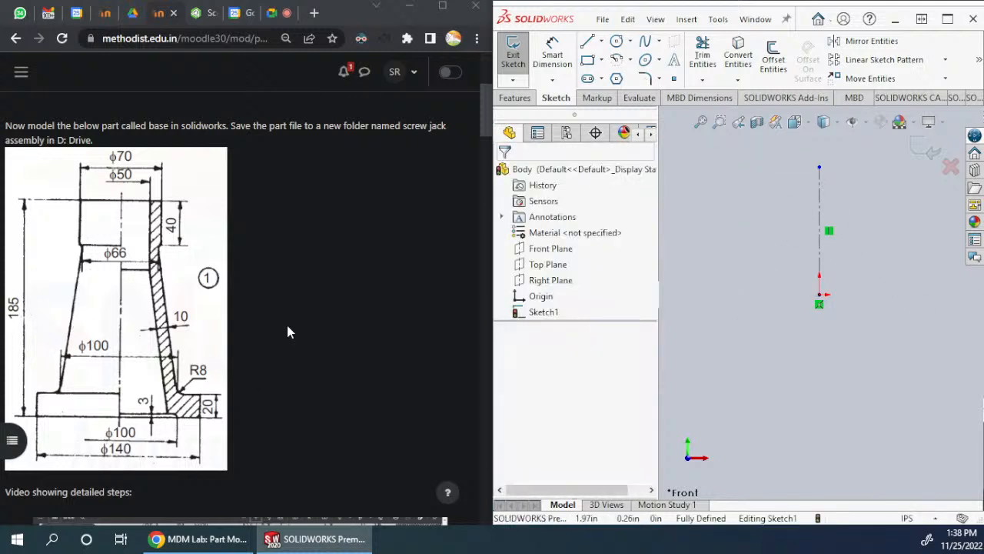
Step: Set the document units to MMGS (millimeter, gram, second) and reopen the centerline sketch for editing
{"action": "left_click", "coordinate": [909, 518]}
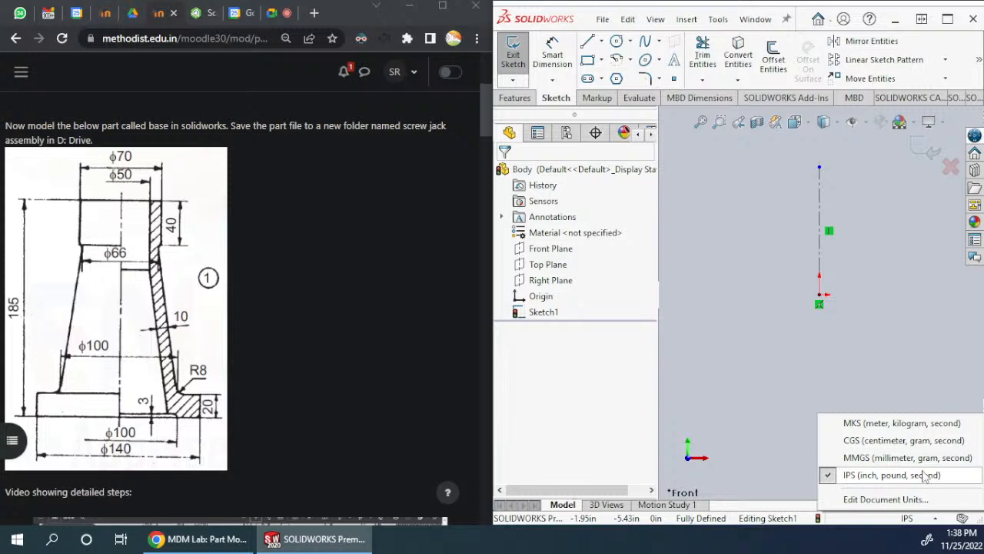
{"action": "left_click", "coordinate": [858, 459]}
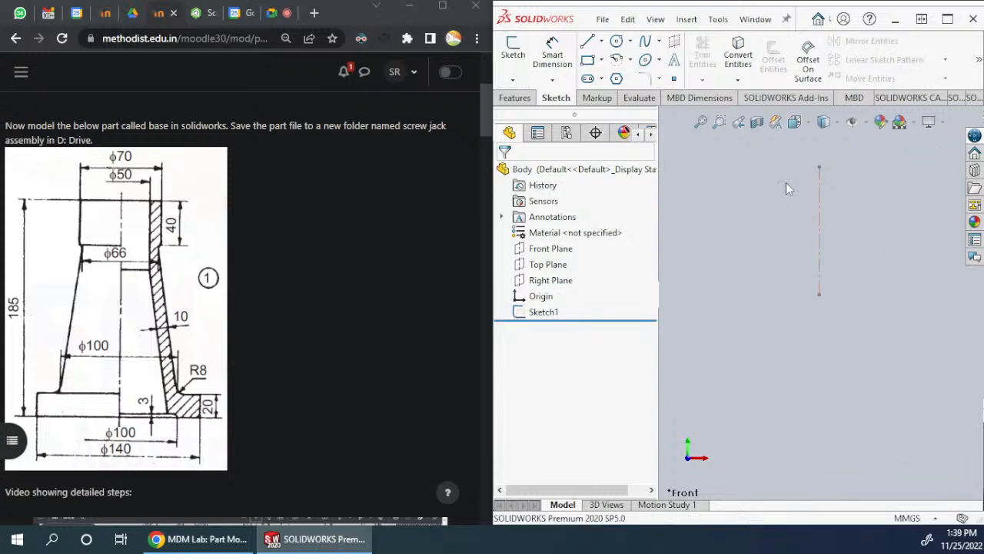
{"action": "left_click", "coordinate": [550, 313]}
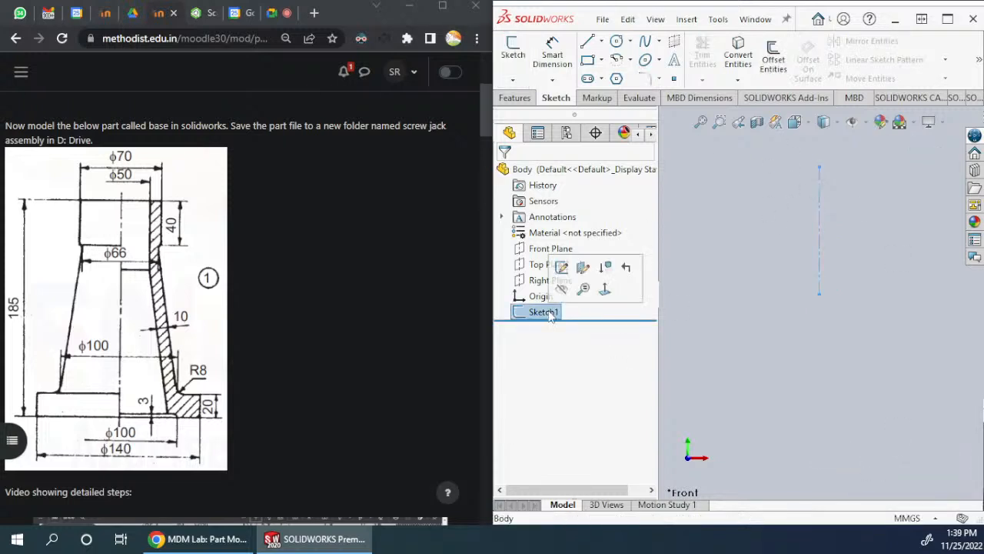
{"action": "left_click", "coordinate": [563, 269]}
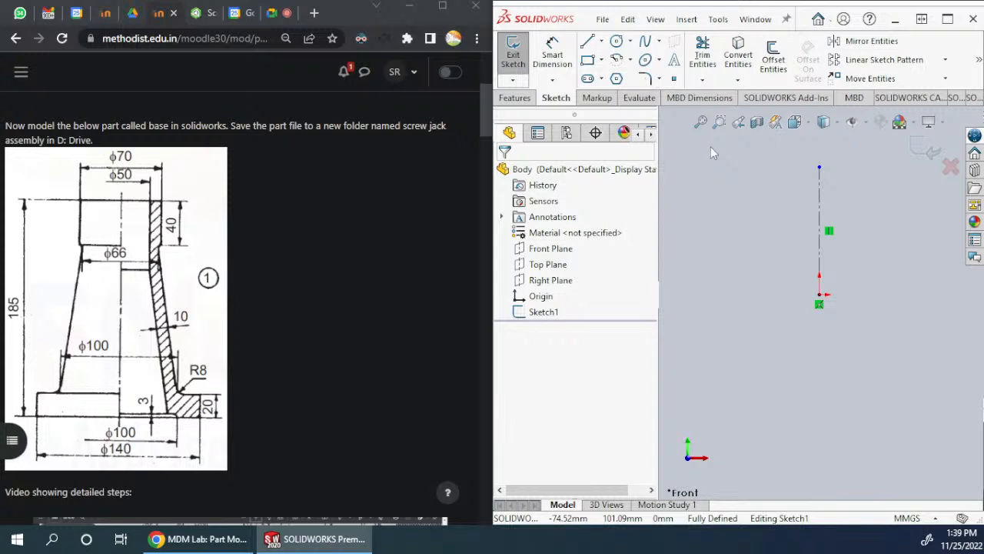
Step: Dimension the vertical centerline and set its length to 185 mm
{"action": "middle_click_drag", "start_coordinate": [715, 222], "coordinate": [753, 211]}
{"action": "left_click", "coordinate": [545, 47]}
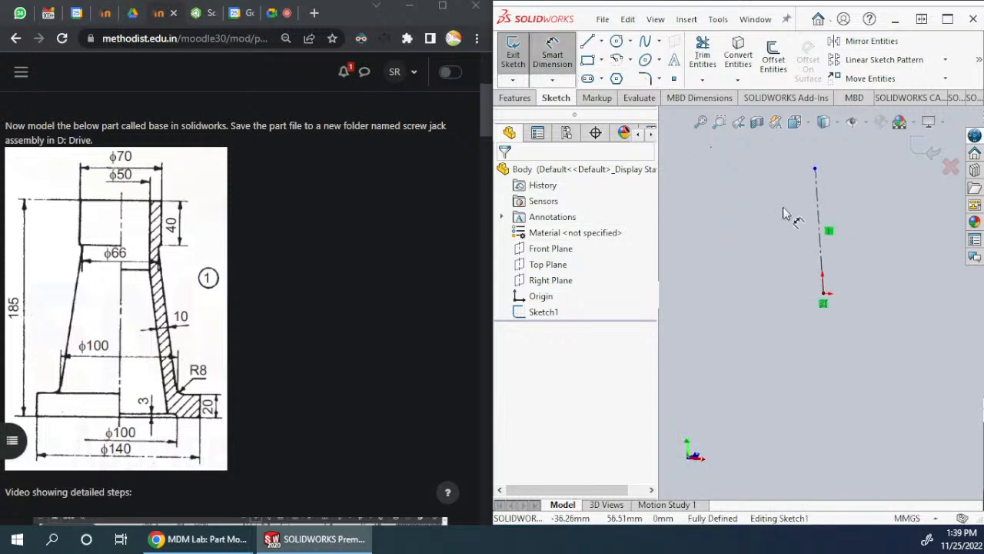
{"action": "left_click", "coordinate": [819, 231]}
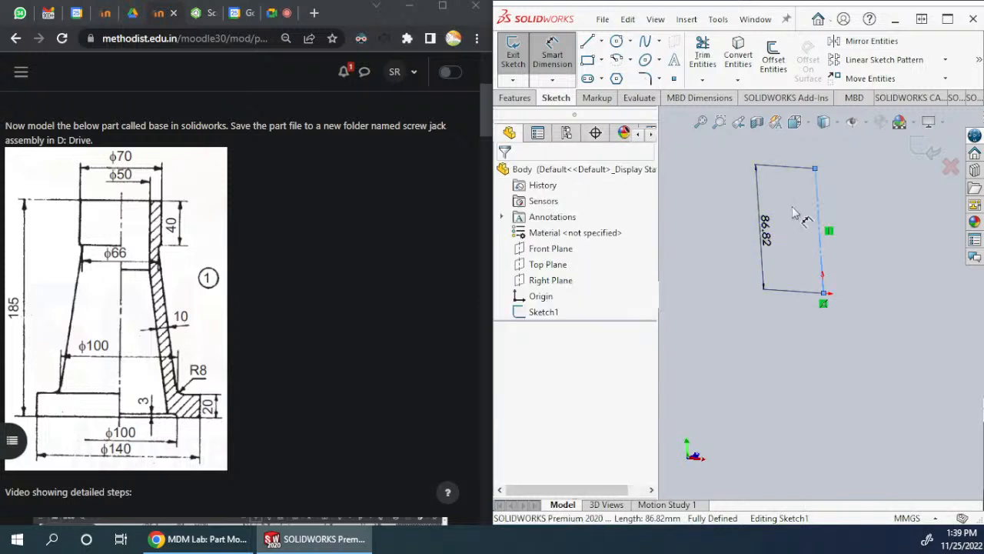
{"action": "left_click", "coordinate": [763, 227]}
{"action": "type", "text": "185"}
{"action": "key", "text": "Return"}
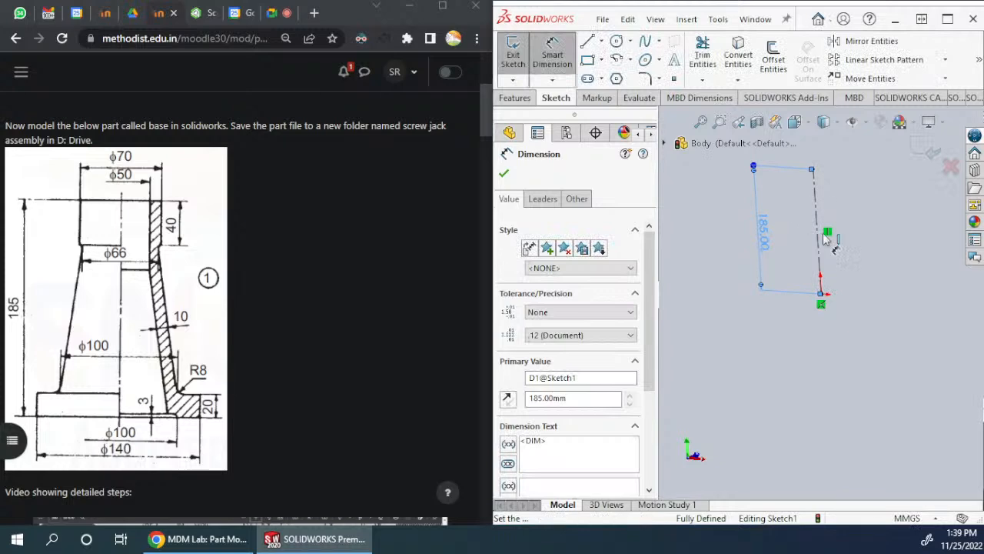
{"action": "key", "text": "Escape"}
Step: Restore the Front view of the sketch and move the 185 mm dimension closer to the centerline
{"action": "key", "text": "space"}
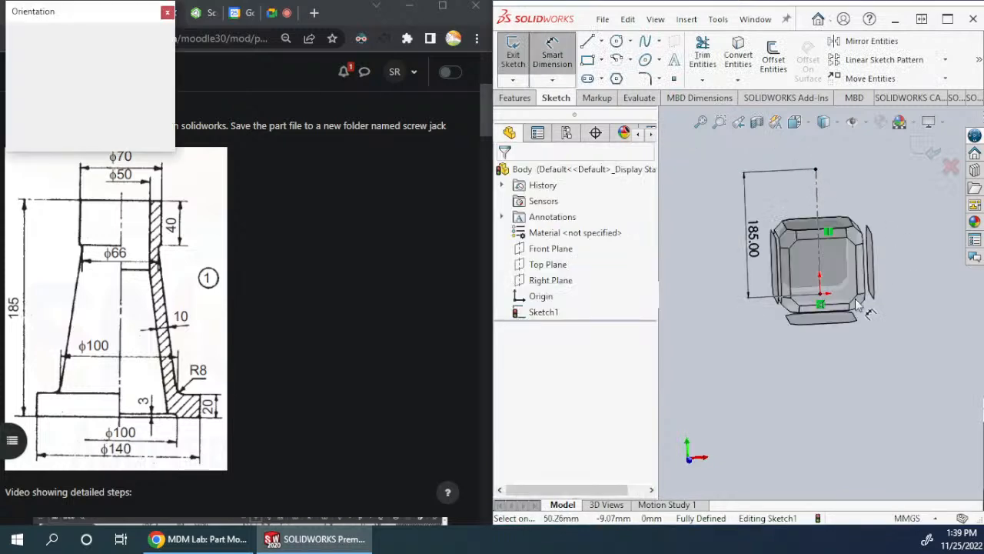
{"action": "left_click", "coordinate": [773, 358]}
{"action": "scroll", "coordinate": [715, 364], "scroll_direction": "down", "scroll_amount": 2}
{"action": "scroll", "coordinate": [714, 364], "scroll_direction": "up", "scroll_amount": 3}
{"action": "scroll", "coordinate": [805, 320], "scroll_direction": "up", "scroll_amount": 3}
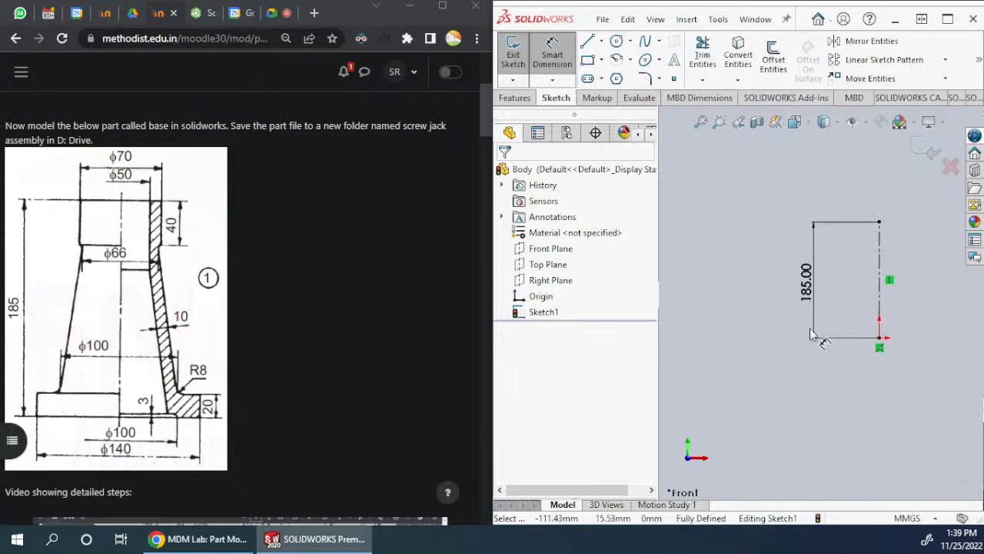
{"action": "key", "text": "Escape"}
{"action": "left_click_drag", "start_coordinate": [816, 332], "coordinate": [862, 332]}
{"action": "left_click", "coordinate": [927, 287]}
{"action": "key", "text": "space"}
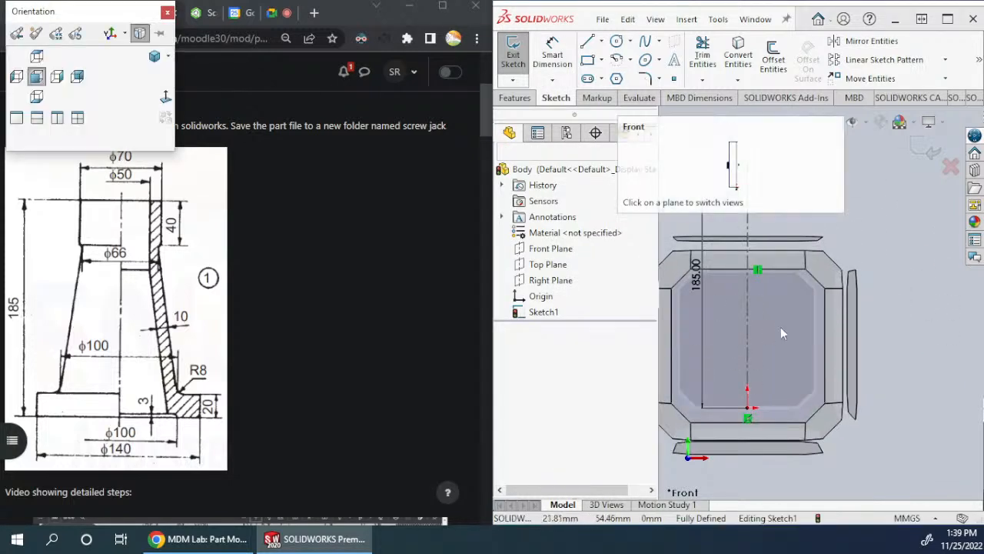
{"action": "left_click", "coordinate": [781, 327]}
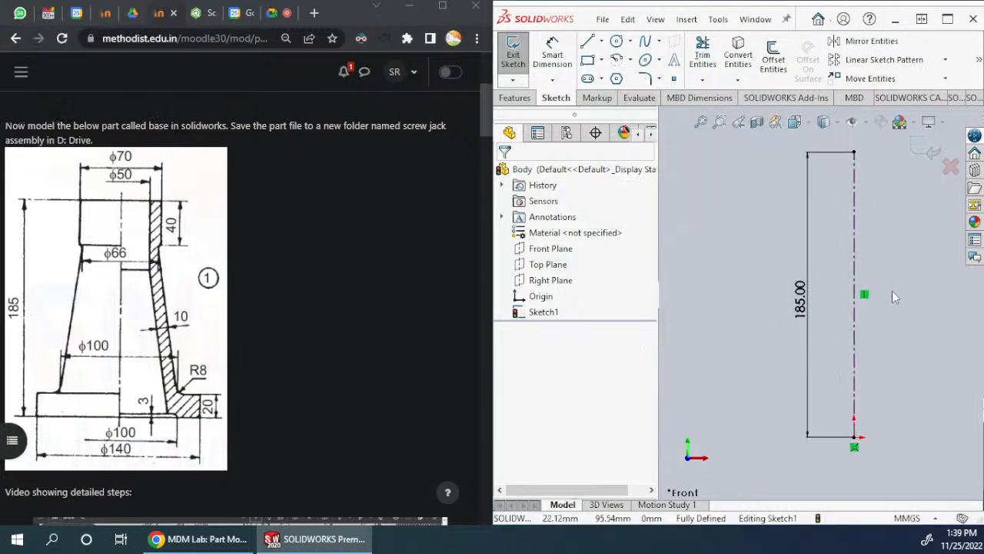
{"action": "mouse_move", "coordinate": [904, 289]}
{"action": "middle_mouse_down", "text": "shift"}
{"action": "mouse_move", "coordinate": [879, 297]}
{"action": "mouse_move", "coordinate": [914, 277]}
{"action": "mouse_move", "coordinate": [842, 298]}
{"action": "middle_mouse_up", "text": "shift"}
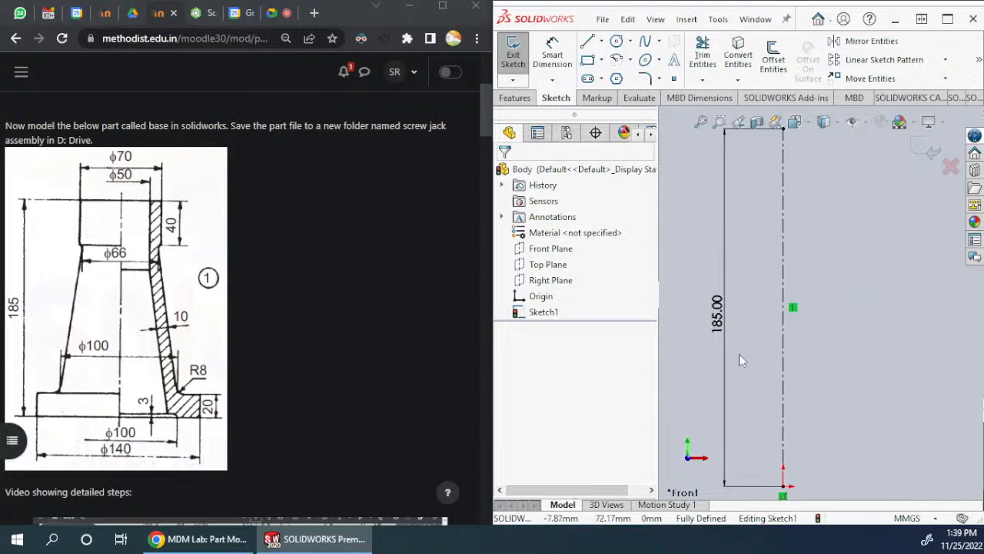
Step: Sketch the profile's inner side beside the centerline: a vertical line about 49 mm long, continued by an outward-slanting line down to the origin's level
{"action": "scroll", "coordinate": [839, 316], "scroll_direction": "up", "scroll_amount": 3}
{"action": "mouse_move", "coordinate": [812, 310]}
{"action": "middle_mouse_down", "text": "ctrl"}
{"action": "mouse_move", "coordinate": [847, 362]}
{"action": "mouse_move", "coordinate": [908, 310]}
{"action": "mouse_move", "coordinate": [885, 285]}
{"action": "mouse_move", "coordinate": [815, 314]}
{"action": "mouse_move", "coordinate": [858, 309]}
{"action": "mouse_move", "coordinate": [885, 270]}
{"action": "mouse_move", "coordinate": [873, 280]}
{"action": "middle_mouse_up", "text": "ctrl"}
{"action": "key", "text": "space"}
{"action": "left_click", "coordinate": [836, 315]}
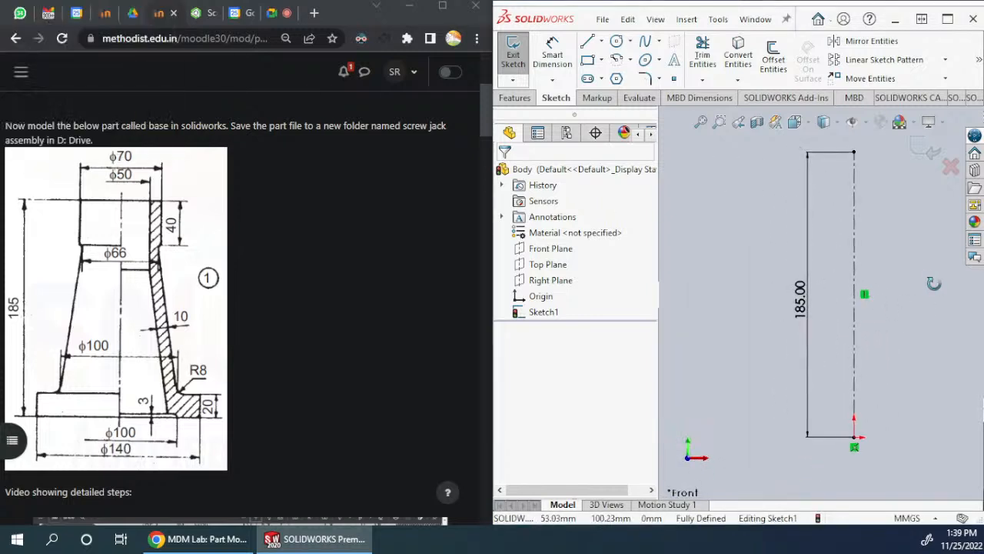
{"action": "scroll", "coordinate": [933, 303], "scroll_direction": "up", "scroll_amount": 1}
{"action": "middle_click_drag", "start_coordinate": [932, 301], "coordinate": [901, 316], "text": "ctrl"}
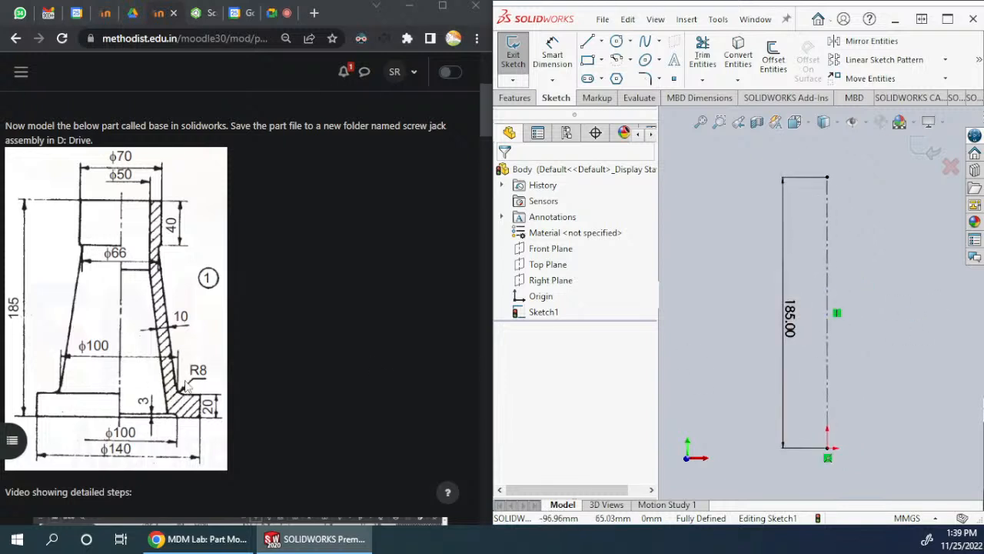
{"action": "left_click", "coordinate": [590, 60]}
{"action": "left_click", "coordinate": [588, 41]}
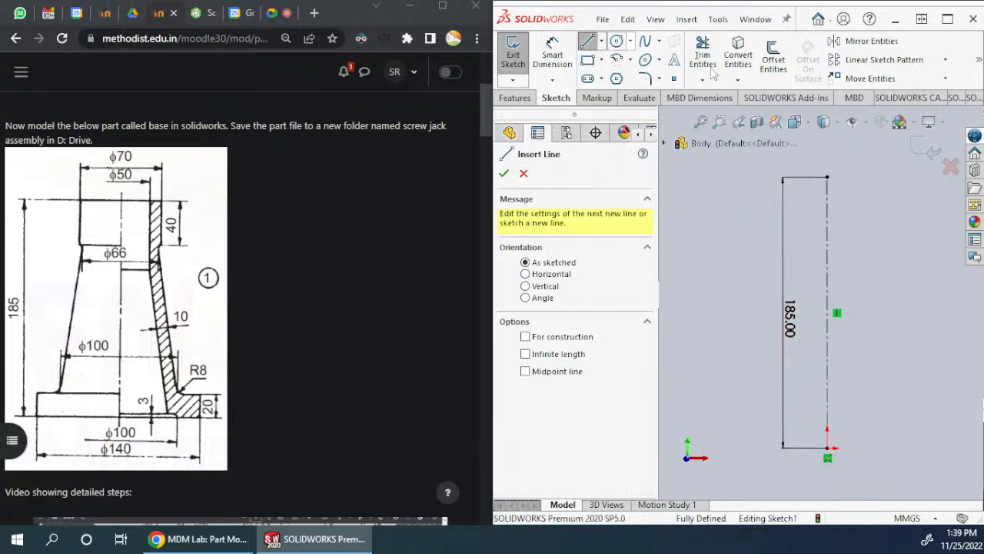
{"action": "left_click", "coordinate": [881, 178]}
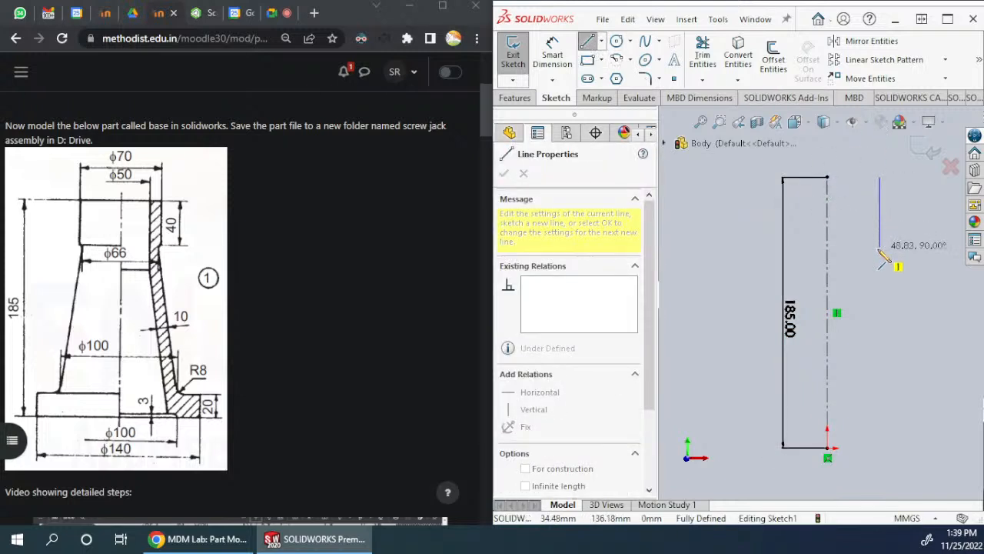
{"action": "left_click", "coordinate": [880, 248]}
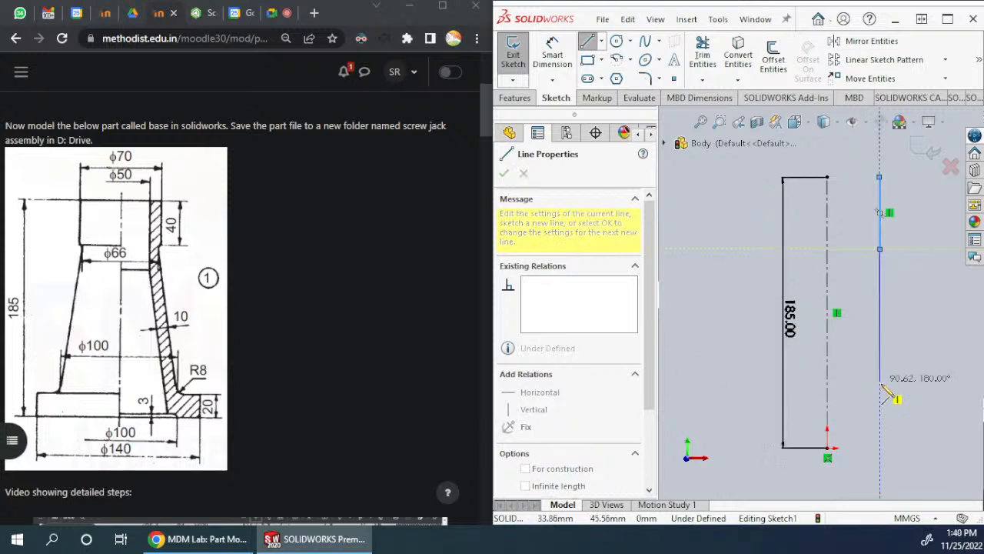
{"action": "left_click", "coordinate": [918, 449]}
Step: Continue the profile with a horizontal base line, a vertical outer edge about 20 mm high, a horizontal flange top and a line parallel to the slanted inner wall
{"action": "middle_click_drag", "start_coordinate": [927, 403], "coordinate": [900, 404]}
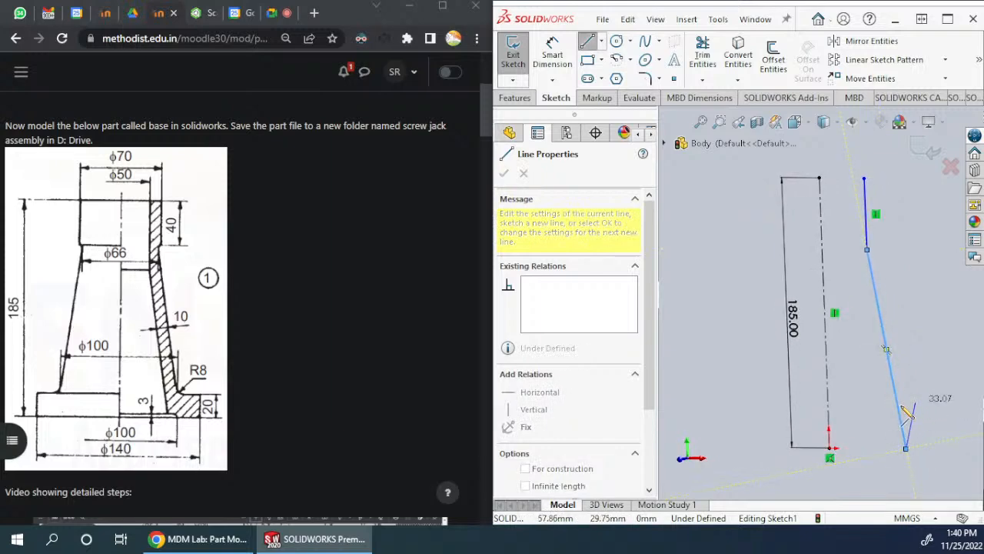
{"action": "left_click", "coordinate": [949, 448]}
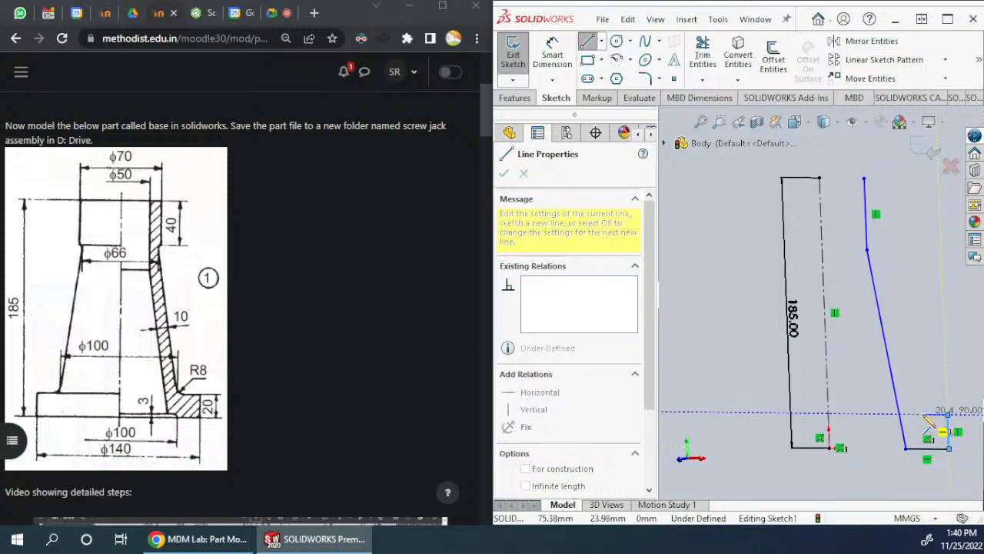
{"action": "left_click", "coordinate": [923, 416]}
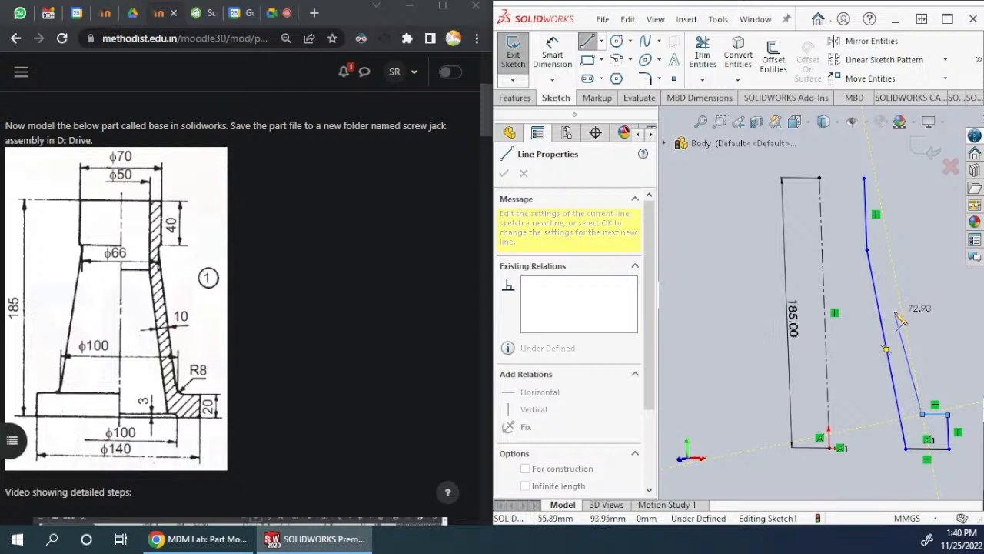
{"action": "left_click", "coordinate": [894, 274]}
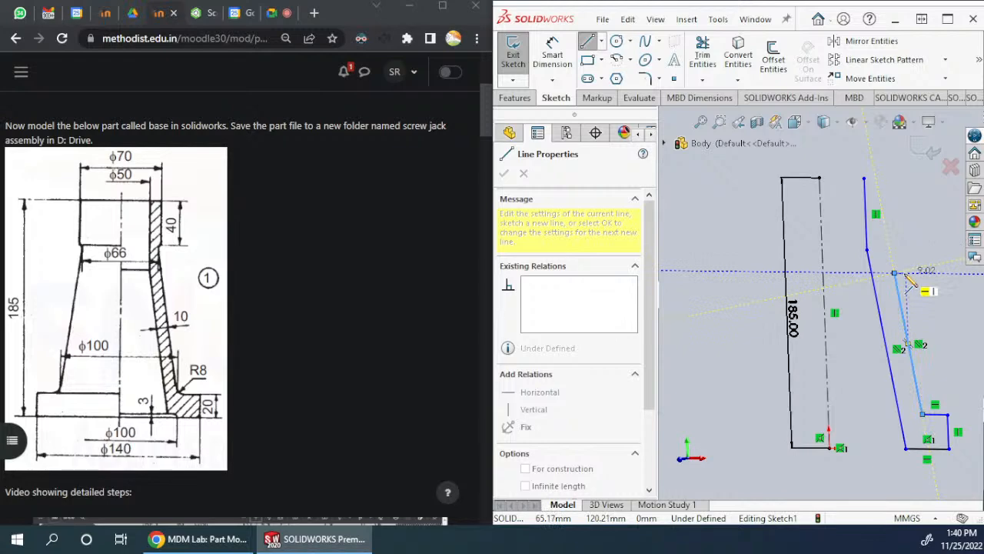
Step: Close the profile with a short horizontal step outward, a vertical line about 65 mm long up to the collar's top level, and a horizontal top edge
{"action": "scroll", "coordinate": [907, 279], "scroll_direction": "down", "scroll_amount": 6}
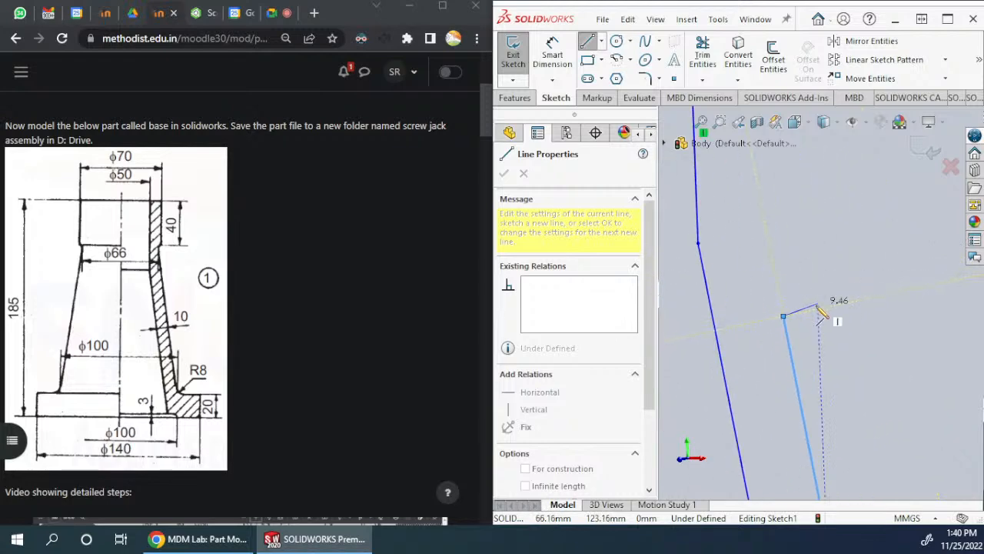
{"action": "left_click", "coordinate": [806, 315]}
{"action": "scroll", "coordinate": [815, 317], "scroll_direction": "up", "scroll_amount": 2}
{"action": "scroll", "coordinate": [813, 321], "scroll_direction": "up", "scroll_amount": 4}
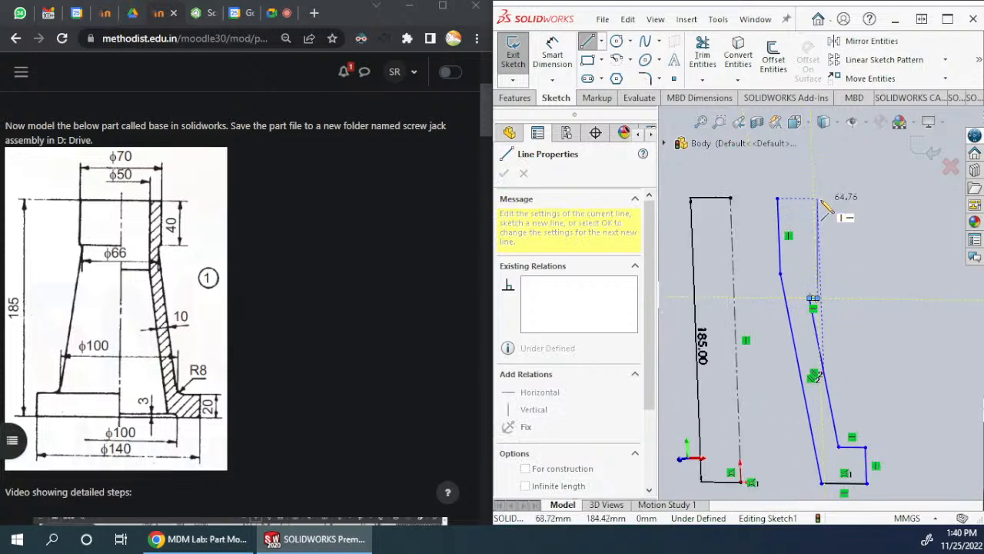
{"action": "left_click", "coordinate": [814, 198]}
{"action": "left_click", "coordinate": [778, 199]}
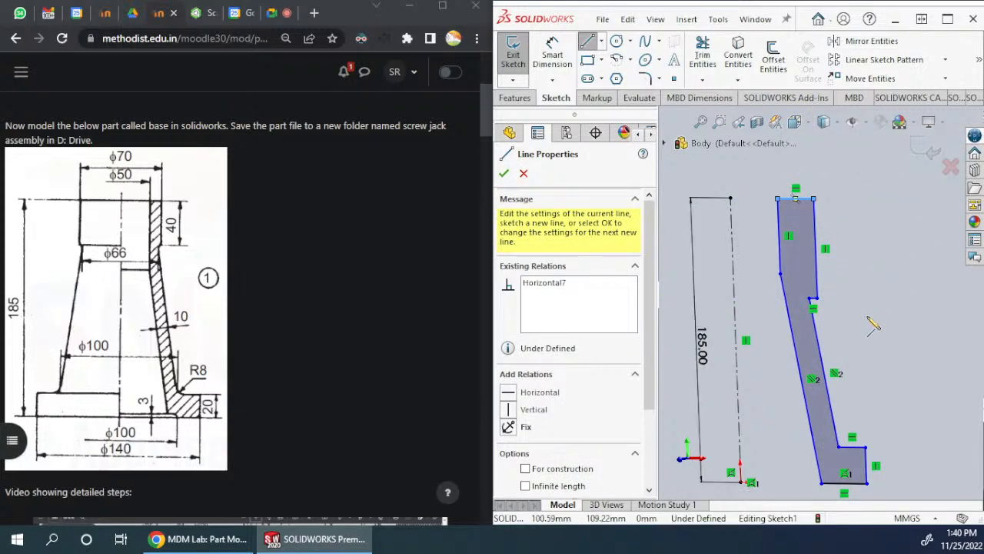
{"action": "key", "text": "Escape"}
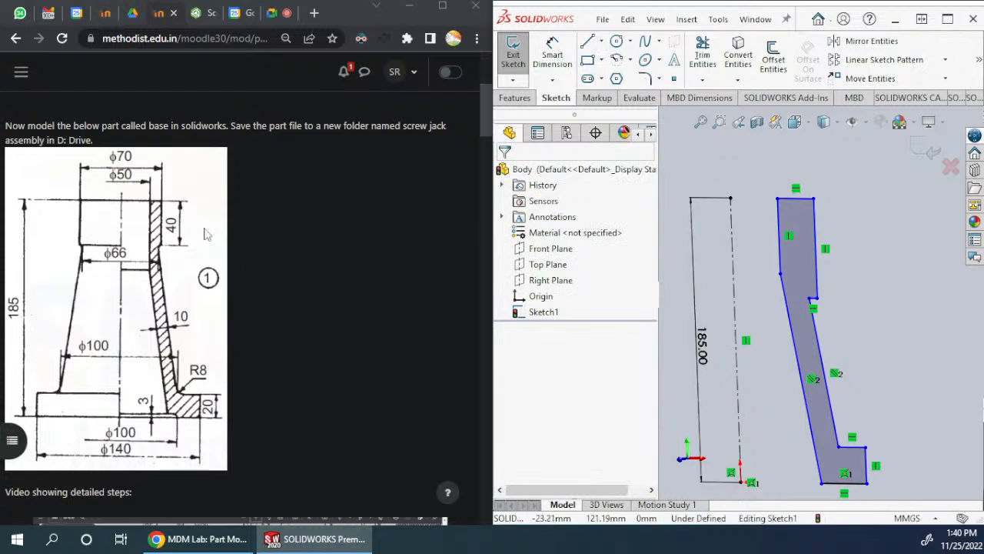
Step: Dimension the collar's outer vertical edge and set its length to 40 mm
{"action": "left_click", "coordinate": [556, 58]}
{"action": "left_click", "coordinate": [816, 231]}
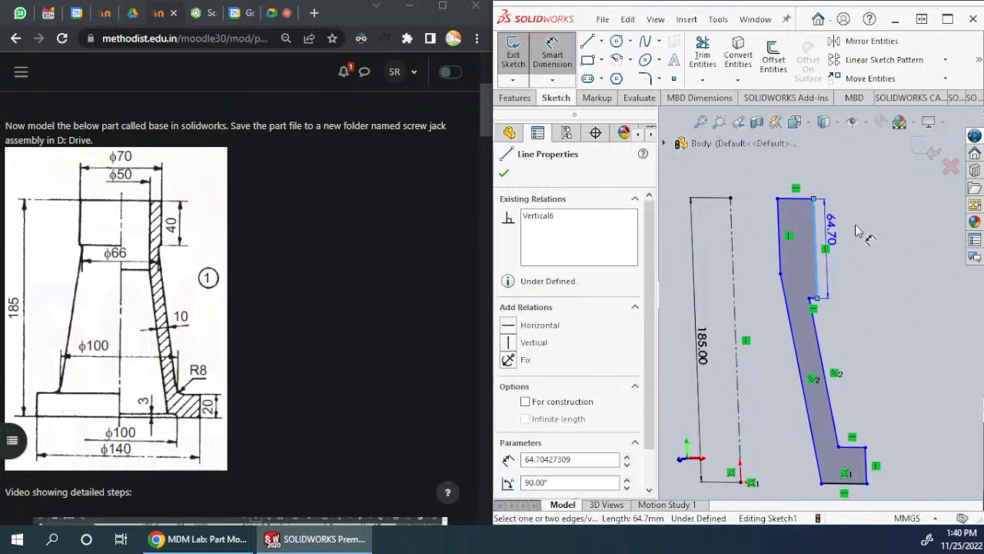
{"action": "left_click", "coordinate": [863, 240]}
{"action": "type", "text": "40"}
{"action": "key", "text": "Return"}
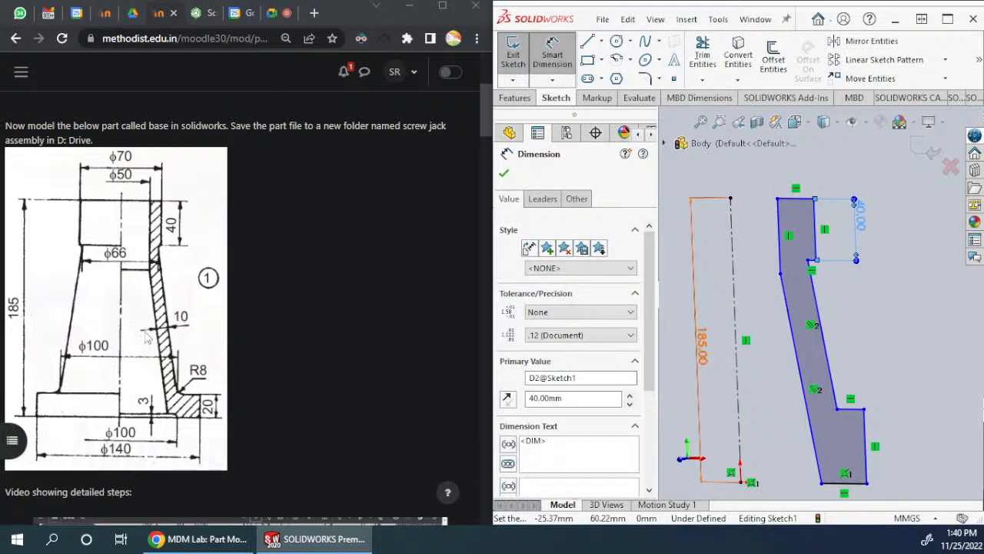
Step: Dimension the distance between the two parallel slanted wall lines and set the wall thickness to 10 mm
{"action": "left_click", "coordinate": [831, 360]}
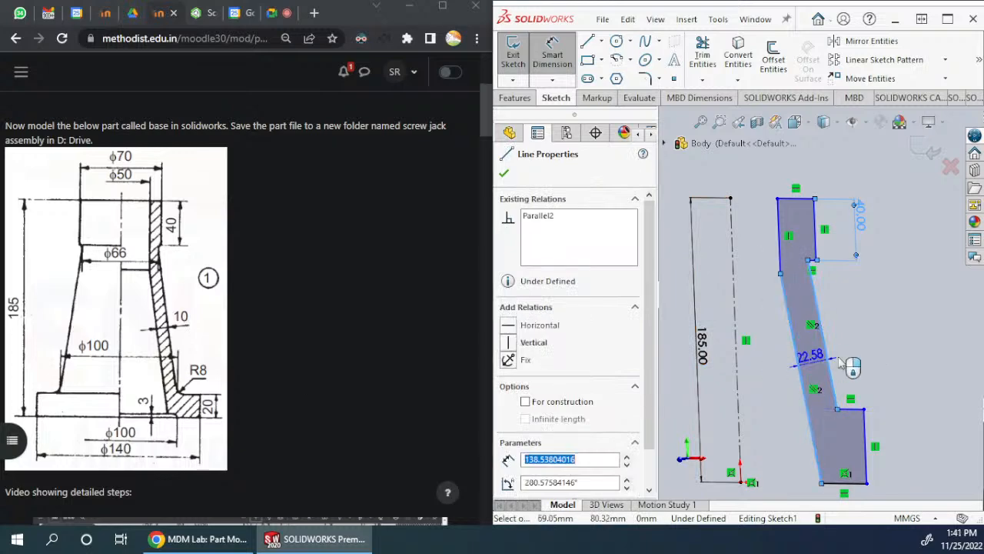
{"action": "left_click", "coordinate": [869, 355]}
{"action": "type", "text": "10"}
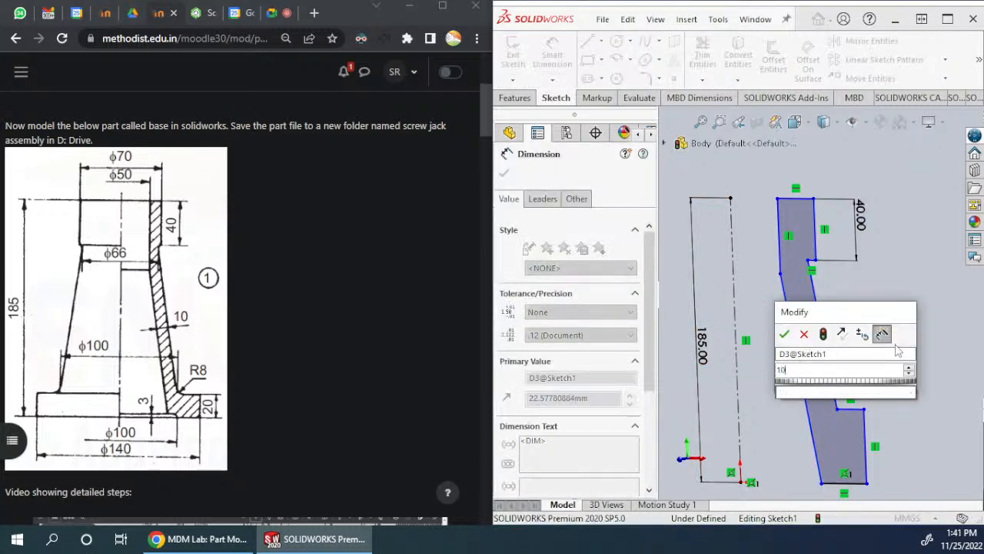
{"action": "key", "text": "Return"}
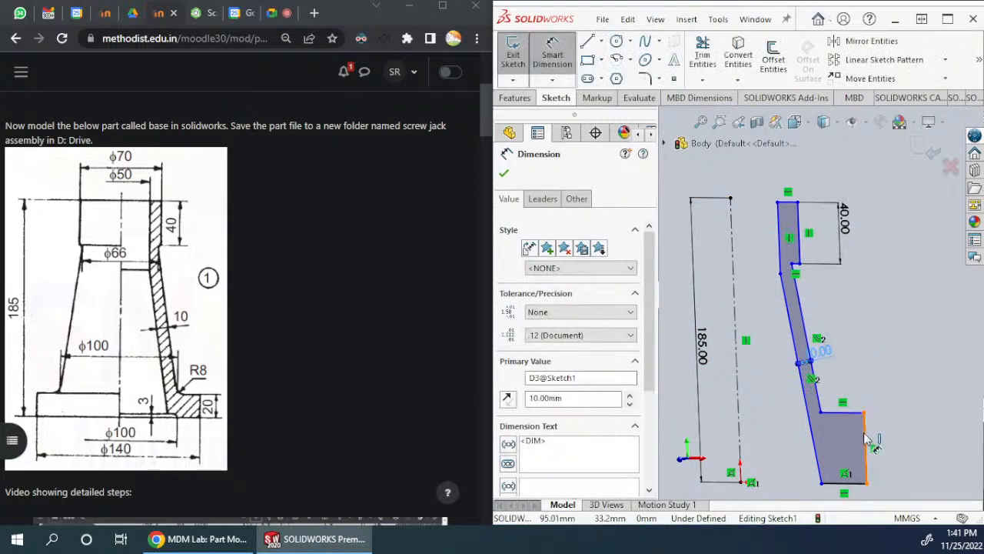
Step: Dimension the base flange's outer vertical edge, set its height to 20 mm and end dimensioning
{"action": "left_click", "coordinate": [868, 439]}
{"action": "left_click", "coordinate": [926, 436]}
{"action": "type", "text": "20"}
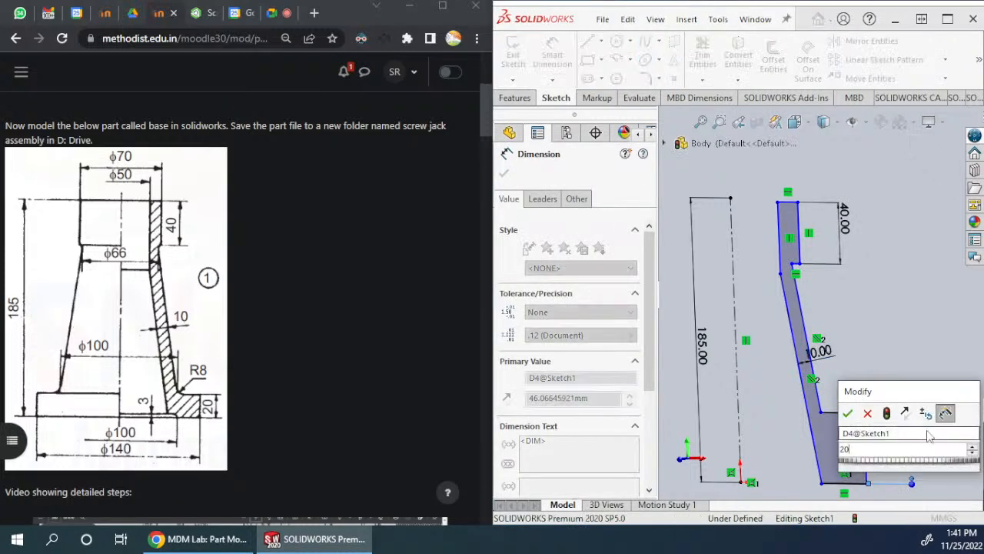
{"action": "key", "text": "Return"}
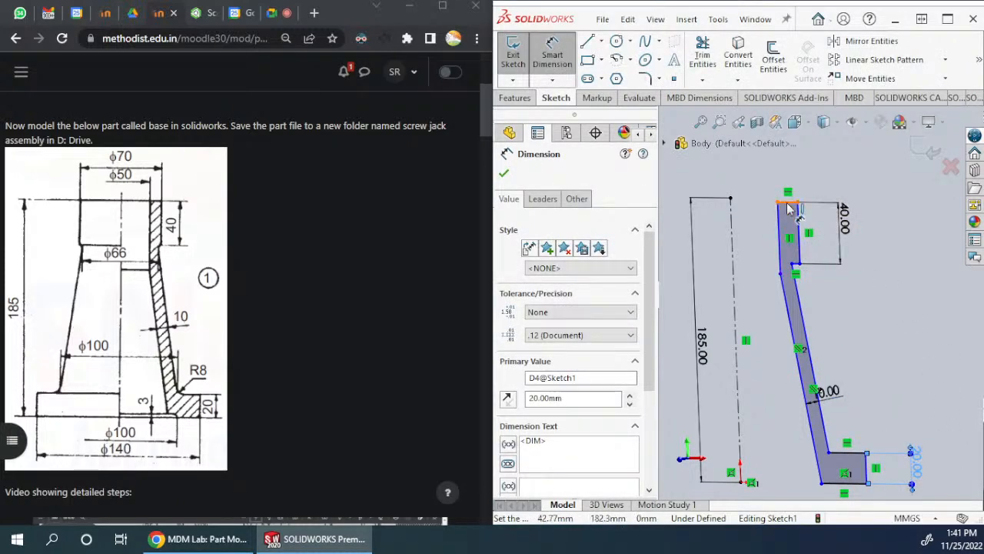
{"action": "key", "text": "Escape"}
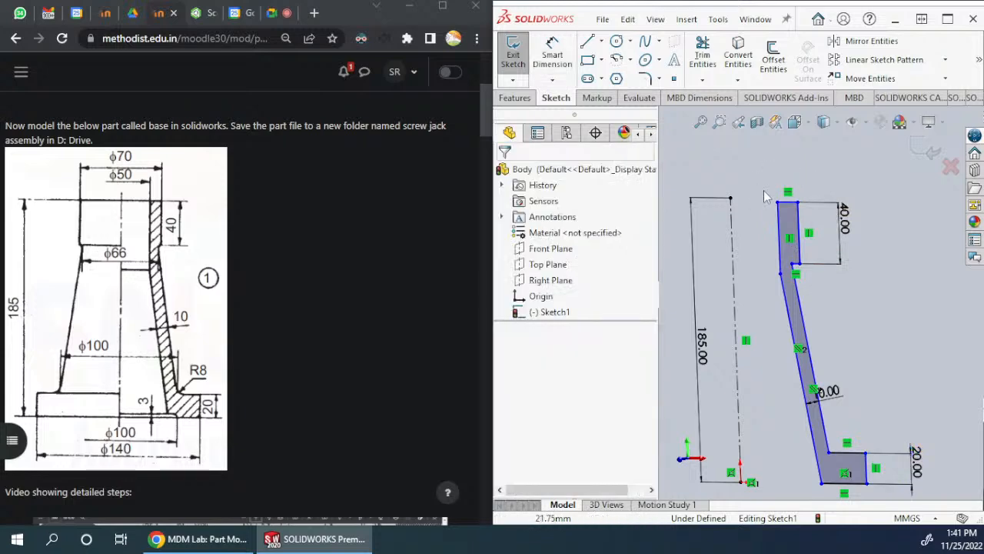
Step: Pull the profile's top edge upward and make it coincident with the centerline's upper endpoint
{"action": "mouse_move", "coordinate": [778, 204]}
{"action": "left_mouse_down"}
{"action": "mouse_move", "coordinate": [770, 157]}
{"action": "mouse_move", "coordinate": [771, 170]}
{"action": "left_mouse_up"}
{"action": "left_click", "coordinate": [896, 222]}
{"action": "left_click", "coordinate": [783, 170]}
{"action": "left_click", "coordinate": [732, 199], "text": "ctrl"}
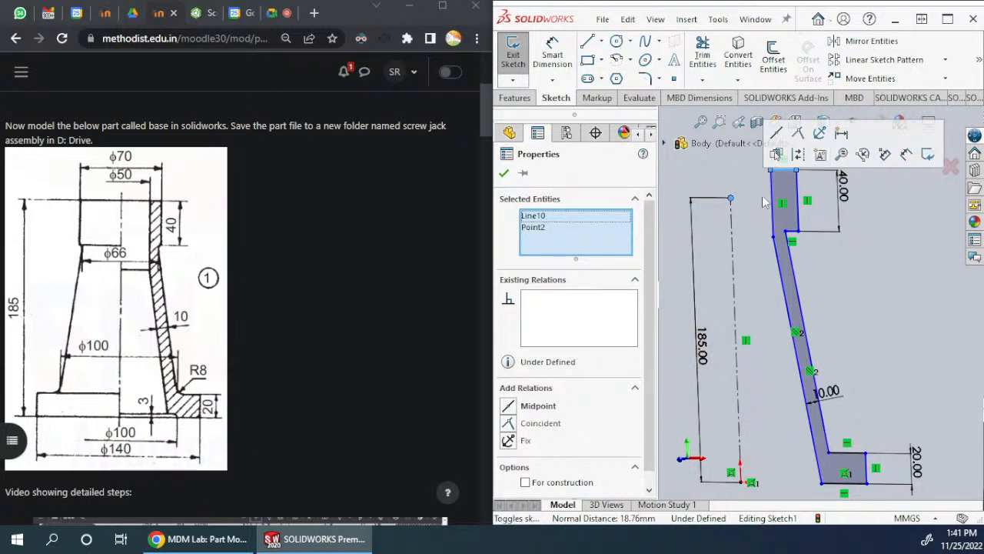
{"action": "left_click", "coordinate": [531, 423]}
{"action": "left_click", "coordinate": [883, 293]}
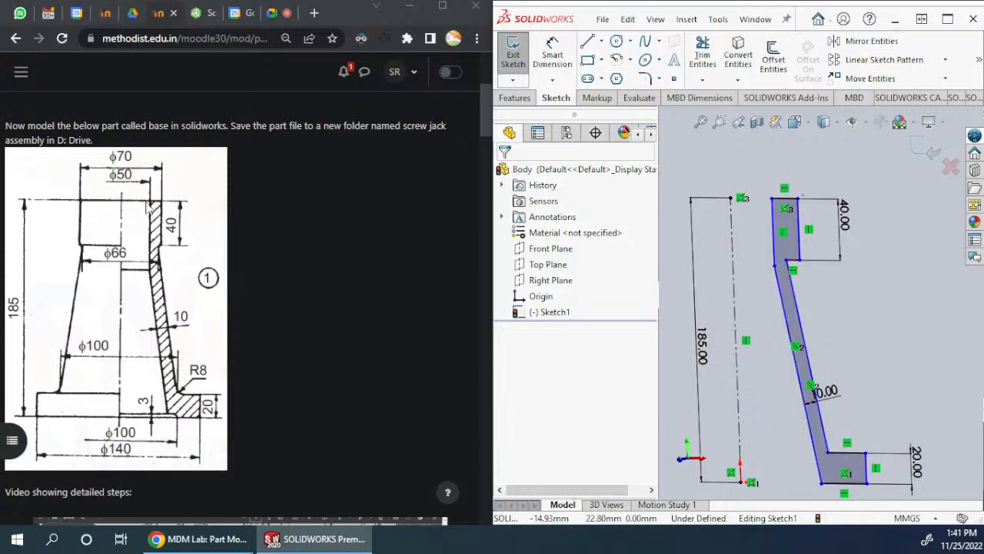
Step: Dimension the collar's outer edge as a diameter about the centerline and set it to 70 mm
{"action": "left_click", "coordinate": [553, 52]}
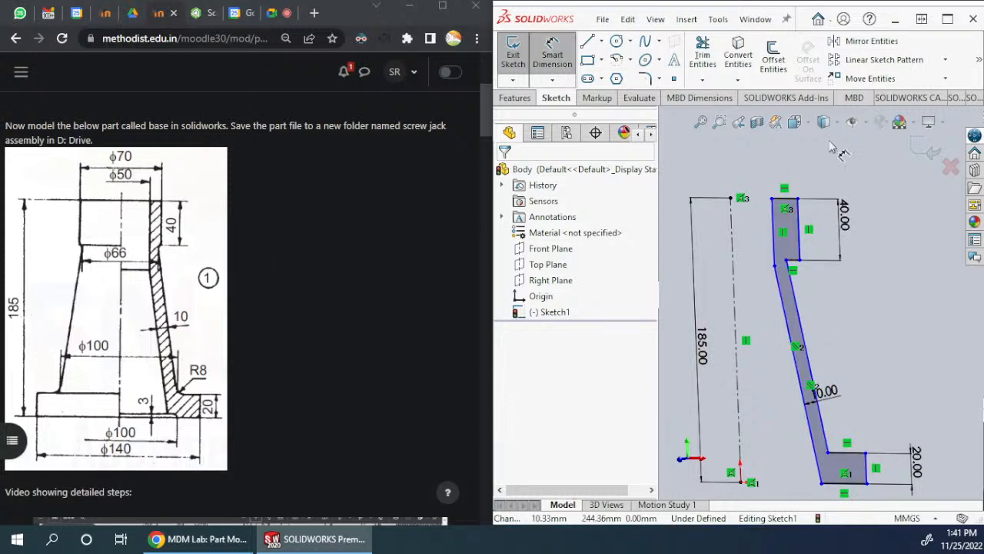
{"action": "left_click", "coordinate": [800, 219]}
{"action": "left_click", "coordinate": [735, 227]}
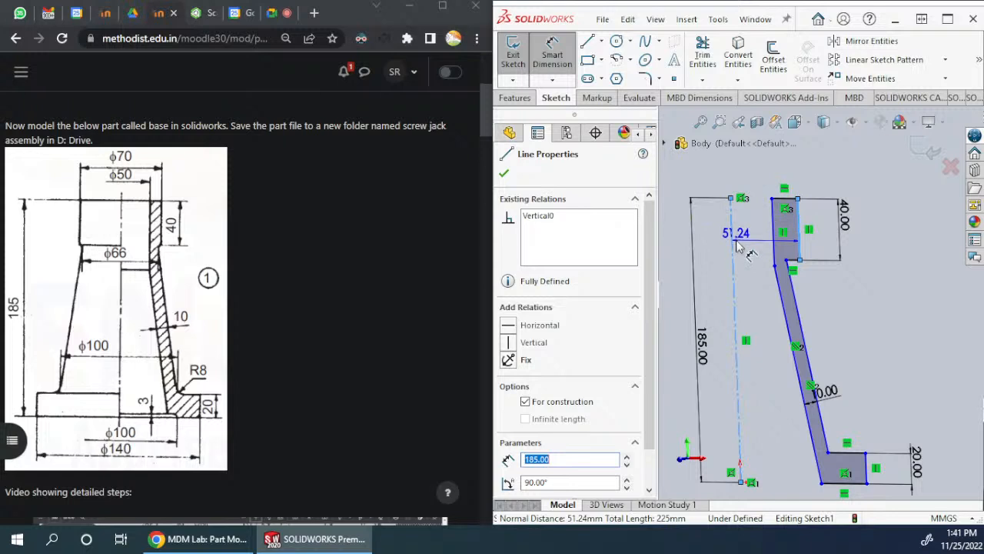
{"action": "left_click", "coordinate": [701, 174]}
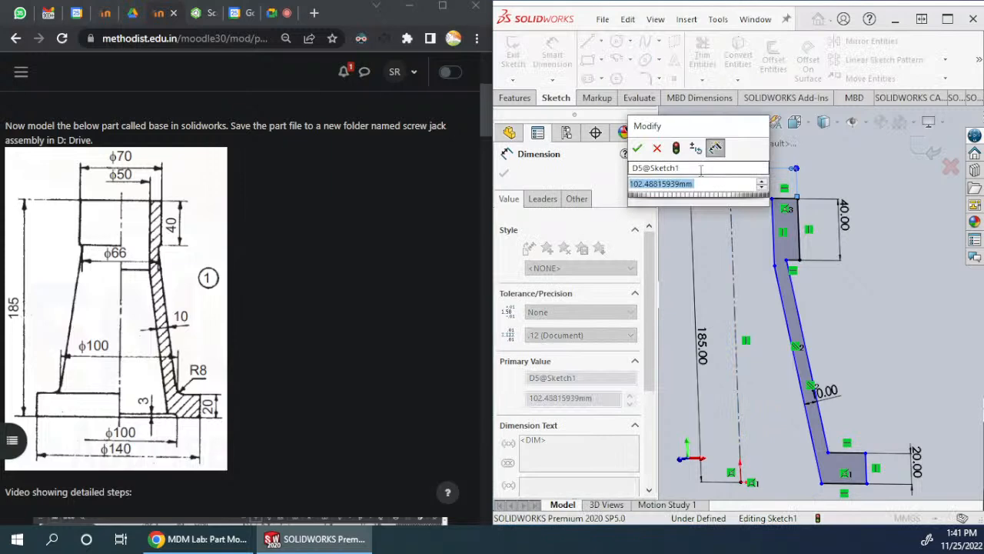
{"action": "type", "text": "70"}
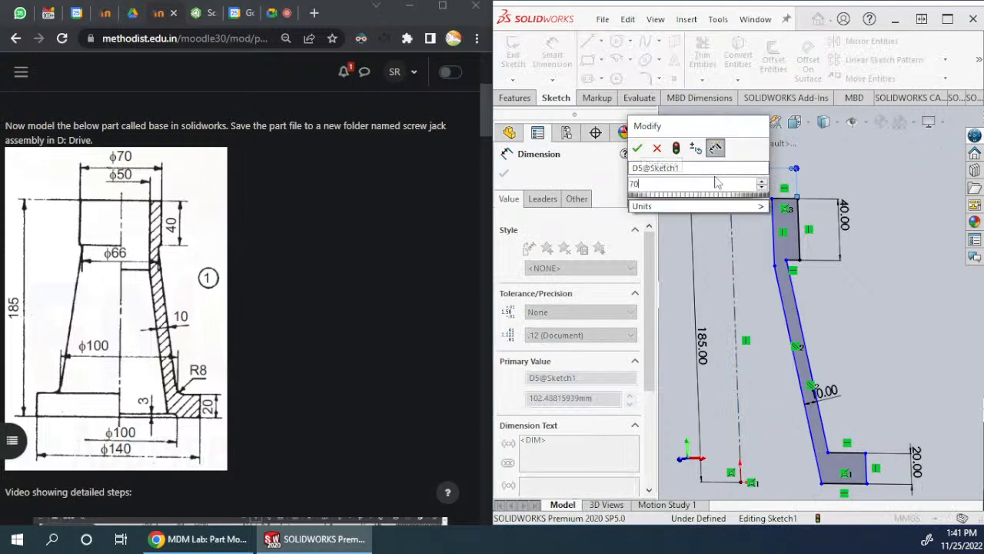
{"action": "key", "text": "Return"}
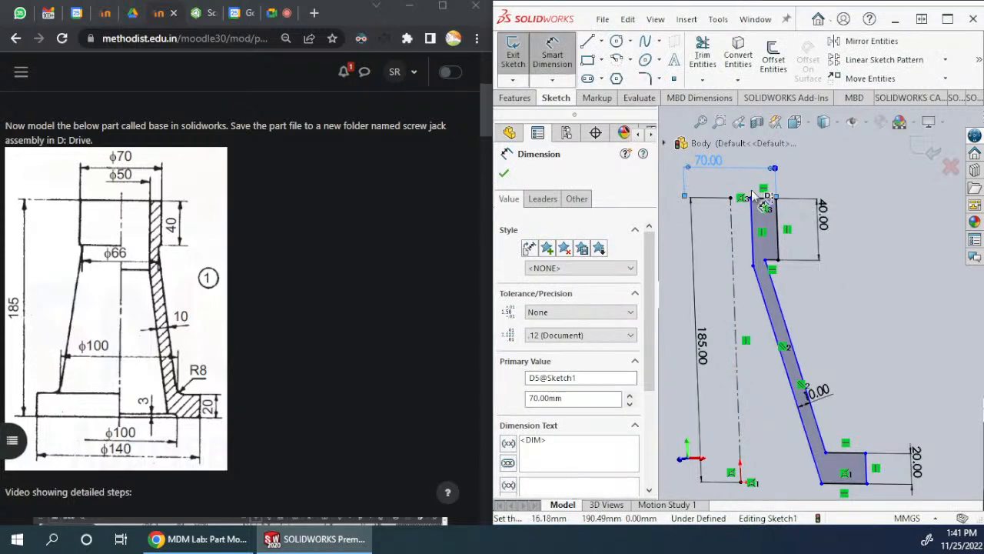
Step: Dimension the collar's inner edge as a diameter about the centerline and set it to 50 mm
{"action": "left_click", "coordinate": [733, 231]}
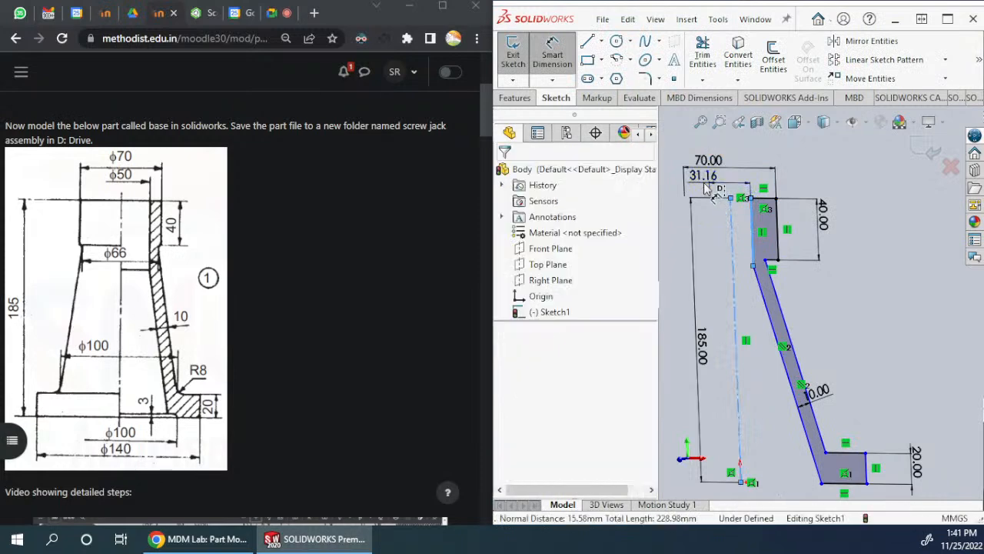
{"action": "left_click", "coordinate": [732, 182]}
{"action": "type", "text": "50"}
{"action": "key", "text": "Return"}
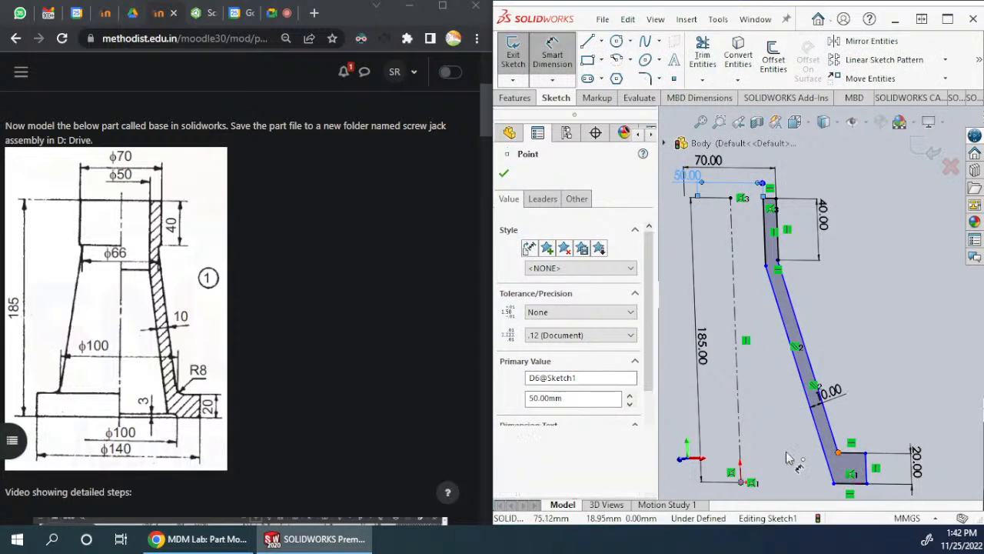
Step: Dimension the corner where the outer slanted wall meets the flange top as a diameter about the centerline, set to 100 mm
{"action": "left_click", "coordinate": [838, 452]}
{"action": "left_click", "coordinate": [739, 443]}
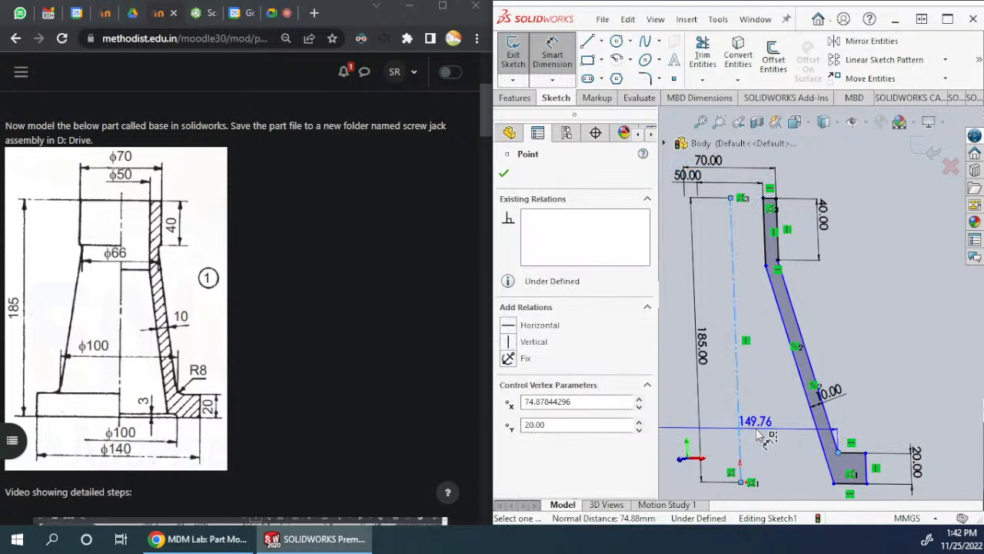
{"action": "left_click", "coordinate": [761, 436]}
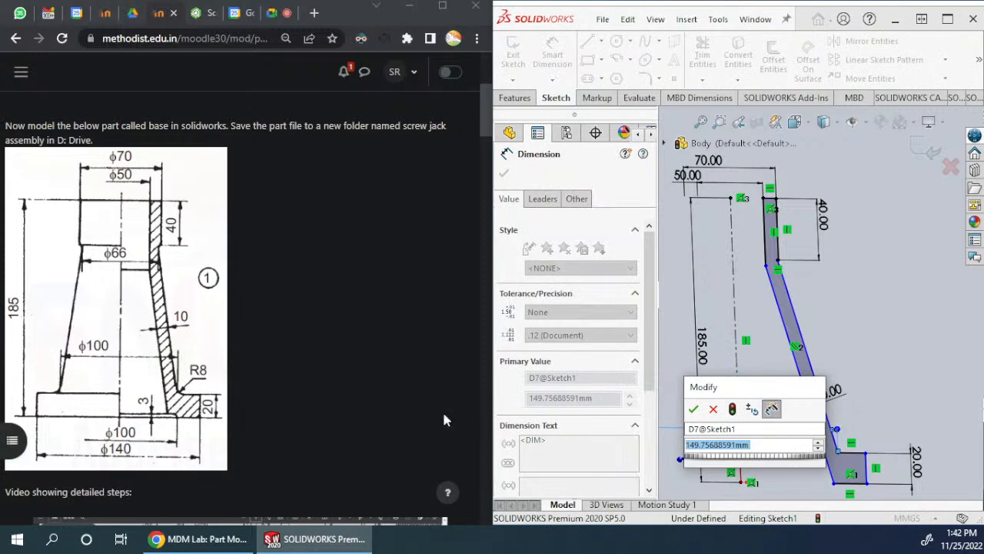
{"action": "type", "text": "10"}
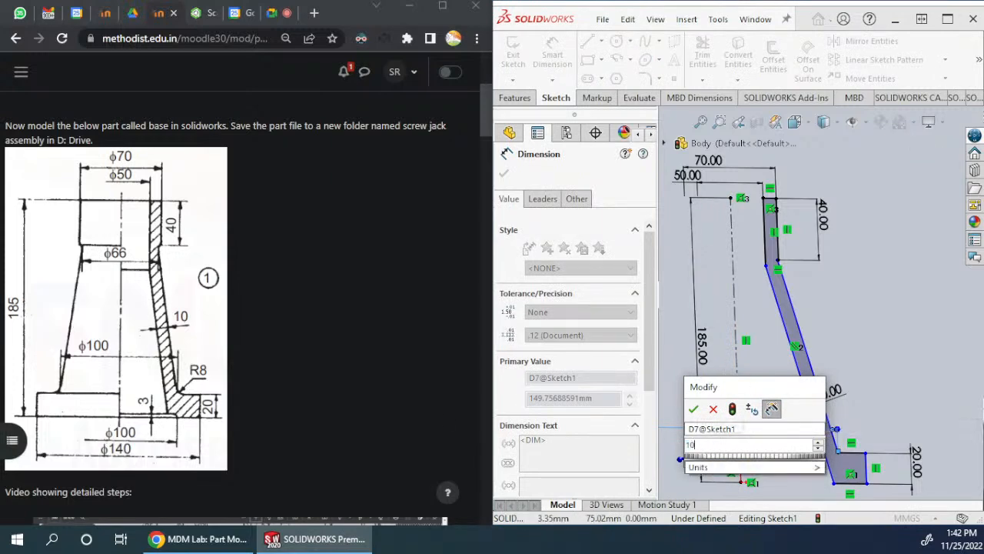
{"action": "type", "text": "0"}
{"action": "key", "text": "Return"}
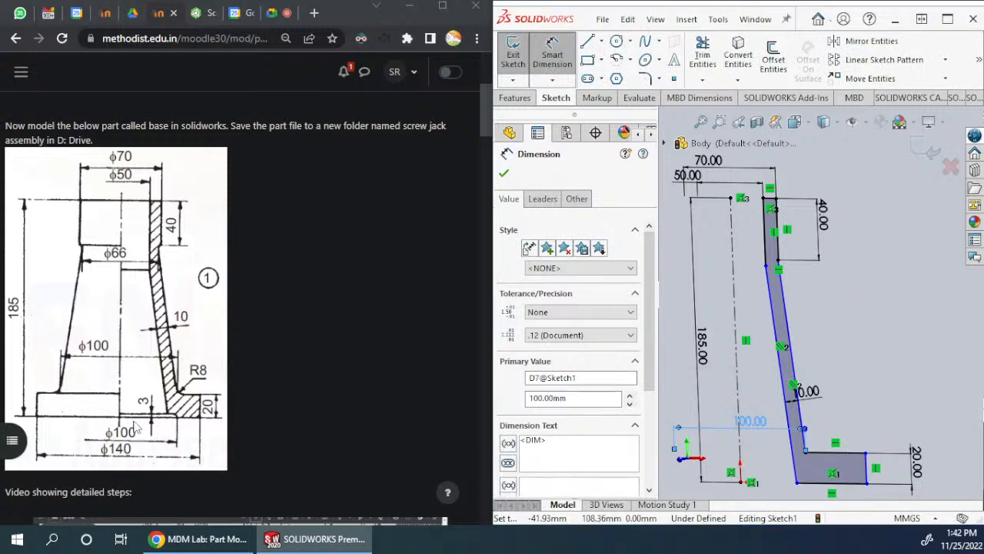
Step: Dimension the flange's outer edge as a diameter about the centerline and set it to 140 mm
{"action": "left_click", "coordinate": [867, 475]}
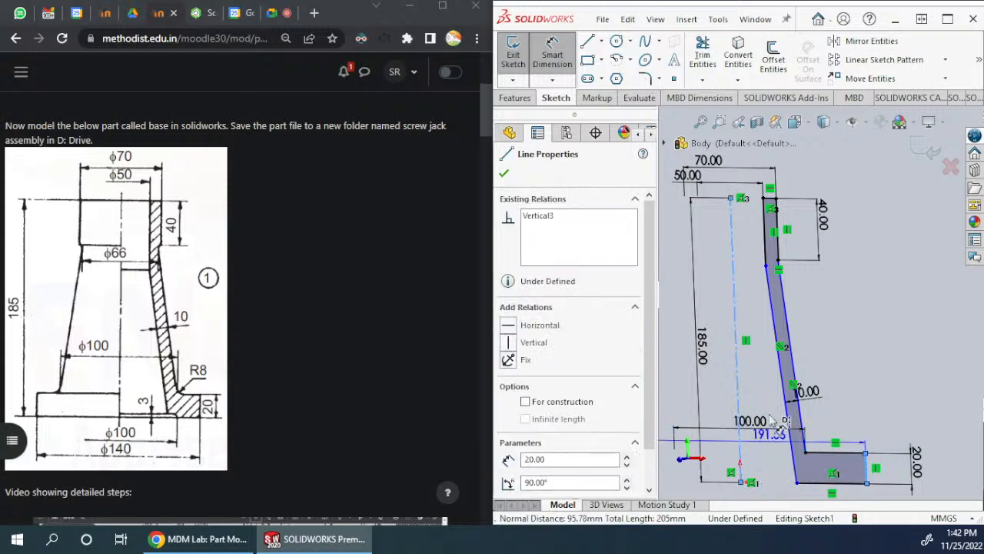
{"action": "scroll", "coordinate": [774, 330], "scroll_direction": "down", "scroll_amount": 2}
{"action": "scroll", "coordinate": [775, 331], "scroll_direction": "up", "scroll_amount": 3}
{"action": "scroll", "coordinate": [792, 442], "scroll_direction": "down", "scroll_amount": 1}
{"action": "left_click", "coordinate": [782, 427]}
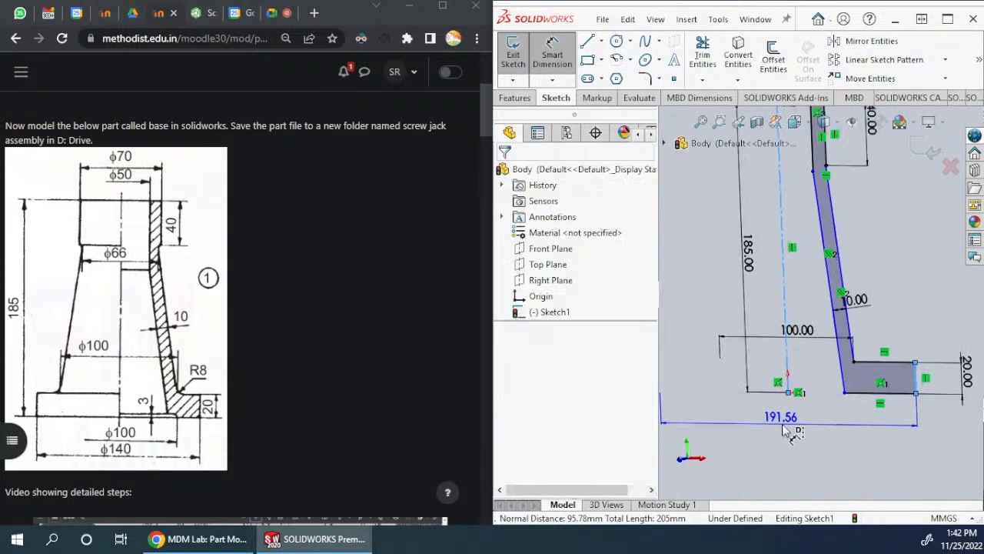
{"action": "type", "text": "140"}
{"action": "key", "text": "Return"}
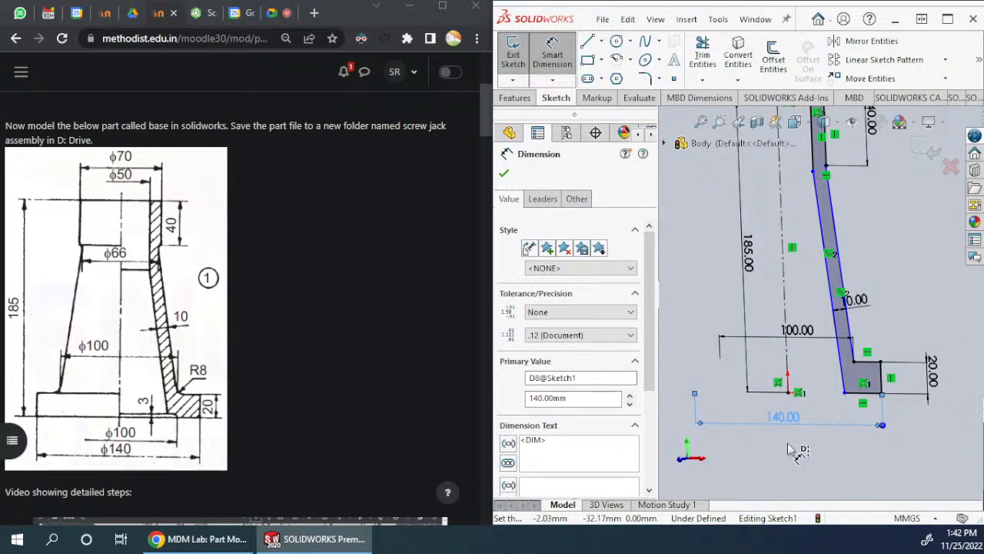
Step: Dimension the point where the outer slanted wall meets the collar step as a diameter about the centerline, set to 66 mm
{"action": "scroll", "coordinate": [790, 445], "scroll_direction": "up", "scroll_amount": 2}
{"action": "scroll", "coordinate": [883, 152], "scroll_direction": "down", "scroll_amount": 2}
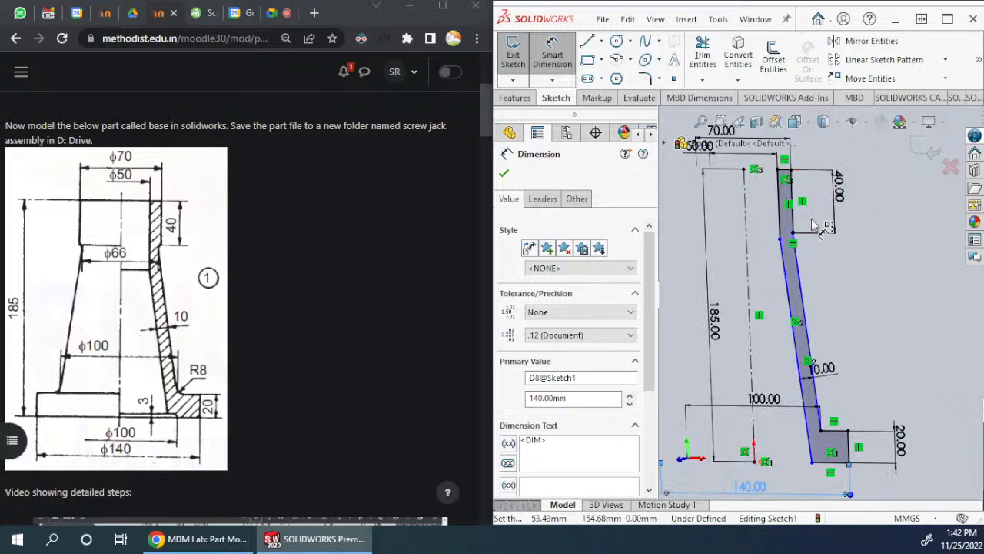
{"action": "scroll", "coordinate": [859, 281], "scroll_direction": "down", "scroll_amount": 5}
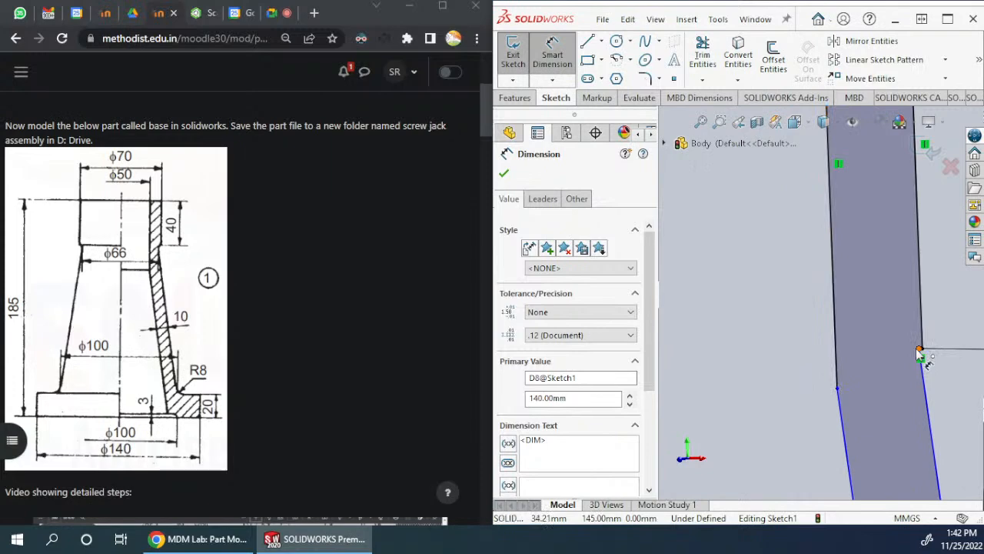
{"action": "left_click", "coordinate": [920, 353]}
{"action": "scroll", "coordinate": [862, 348], "scroll_direction": "down", "scroll_amount": 2}
{"action": "scroll", "coordinate": [863, 348], "scroll_direction": "up", "scroll_amount": 4}
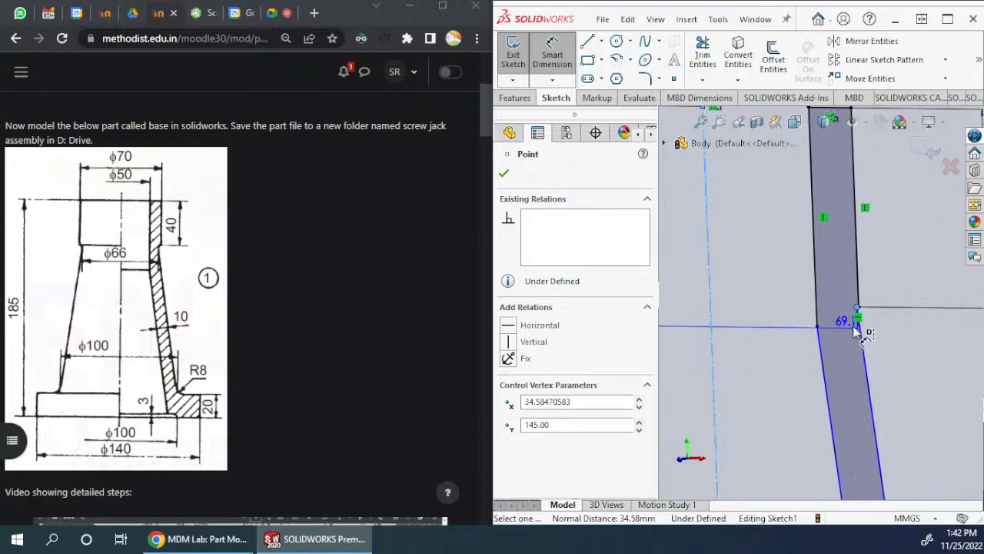
{"action": "left_click", "coordinate": [773, 348]}
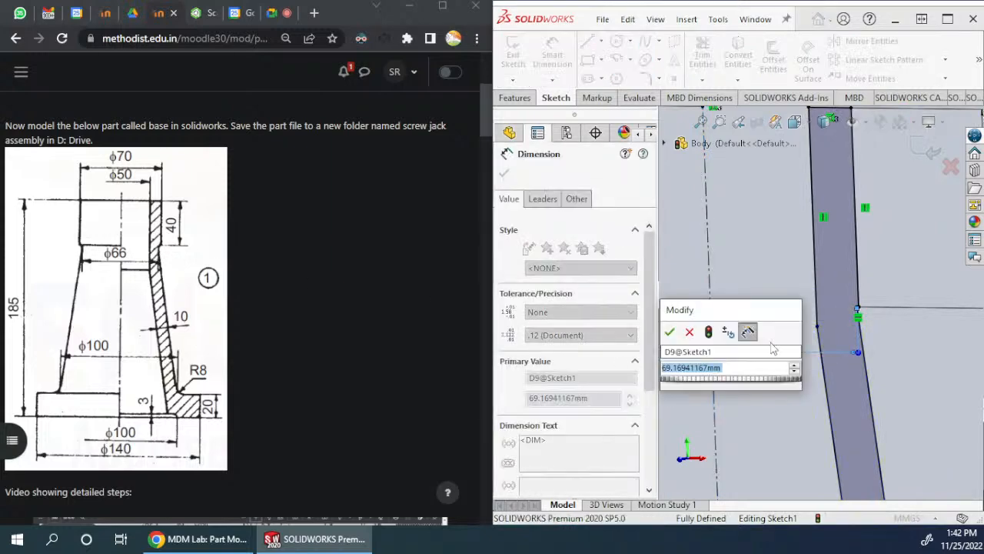
{"action": "key", "text": "Return"}
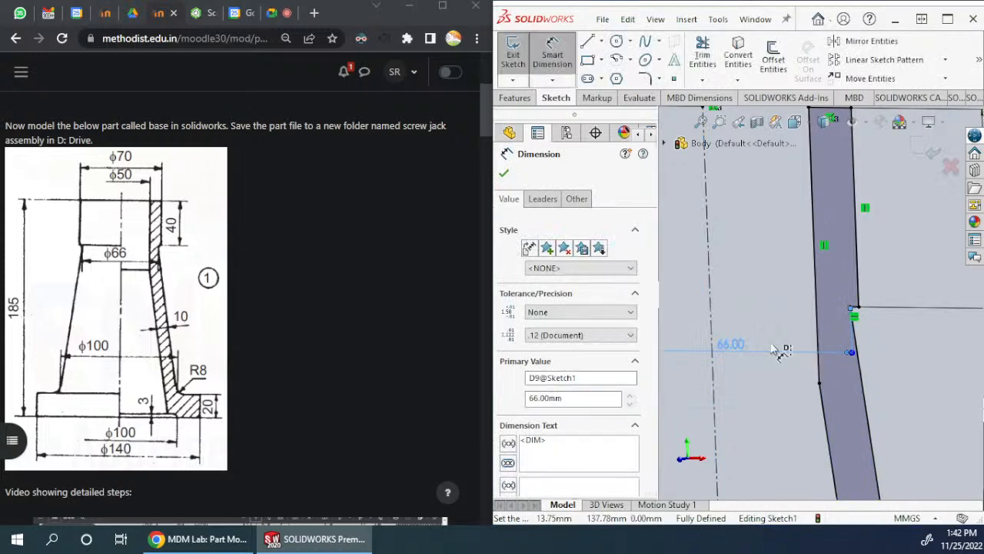
{"action": "scroll", "coordinate": [779, 289], "scroll_direction": "up", "scroll_amount": 6}
{"action": "scroll", "coordinate": [780, 288], "scroll_direction": "up", "scroll_amount": 3}
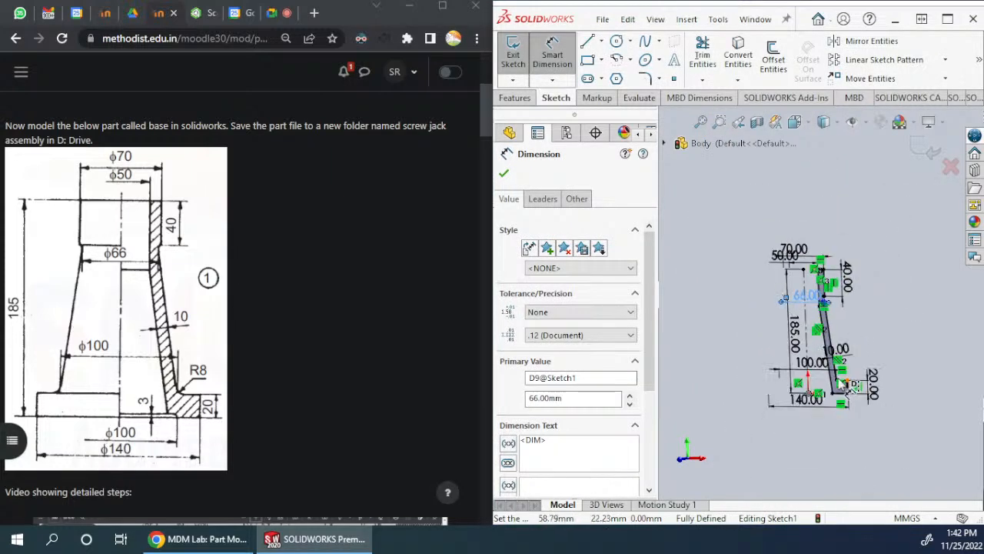
{"action": "scroll", "coordinate": [842, 380], "scroll_direction": "down", "scroll_amount": 2}
{"action": "left_click", "coordinate": [898, 309]}
{"action": "key", "text": "Escape"}
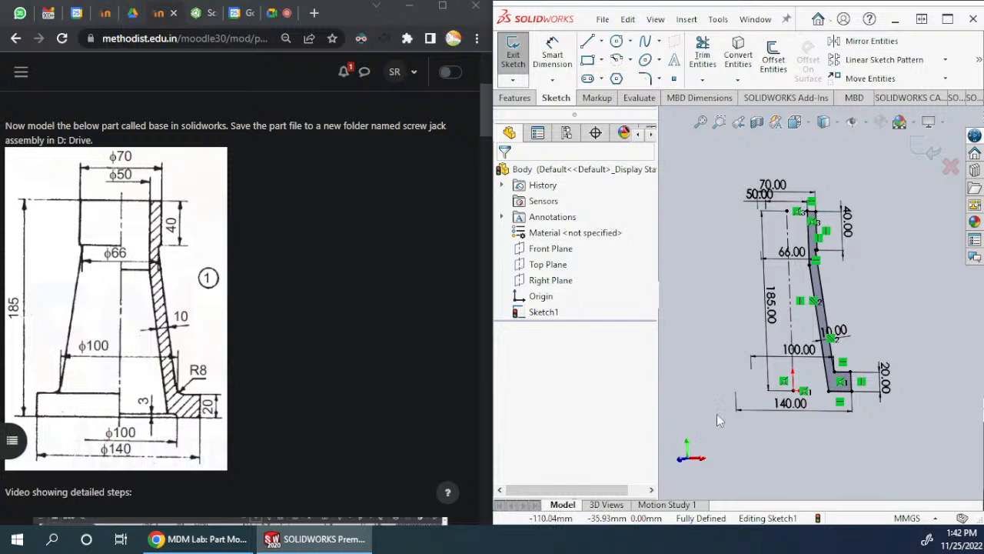
Step: Start a 360° revolved boss of the half-section profile and reselect the vertical centerline as its axis of revolution
{"action": "scroll", "coordinate": [829, 285], "scroll_direction": "up", "scroll_amount": 2}
{"action": "scroll", "coordinate": [829, 285], "scroll_direction": "down", "scroll_amount": 5}
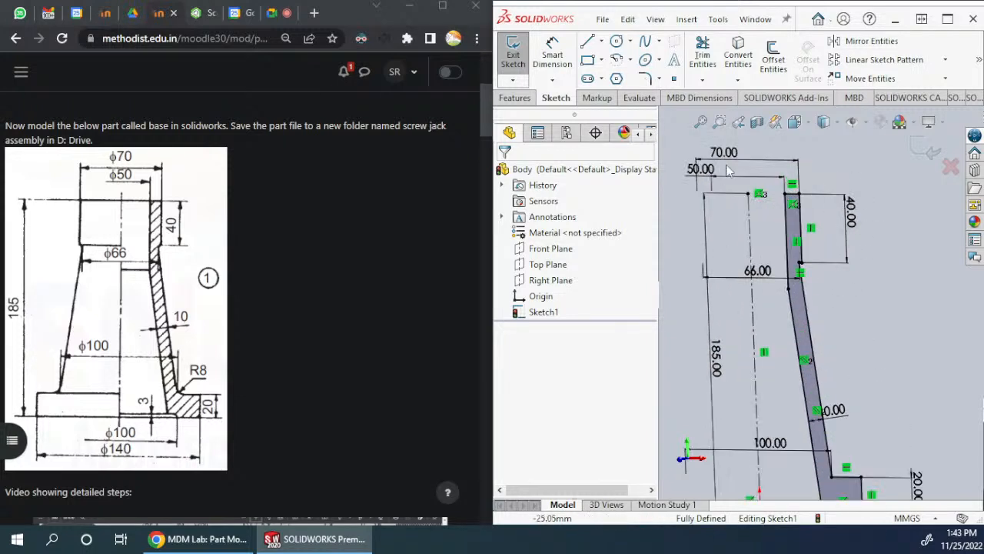
{"action": "scroll", "coordinate": [815, 285], "scroll_direction": "up", "scroll_amount": 2}
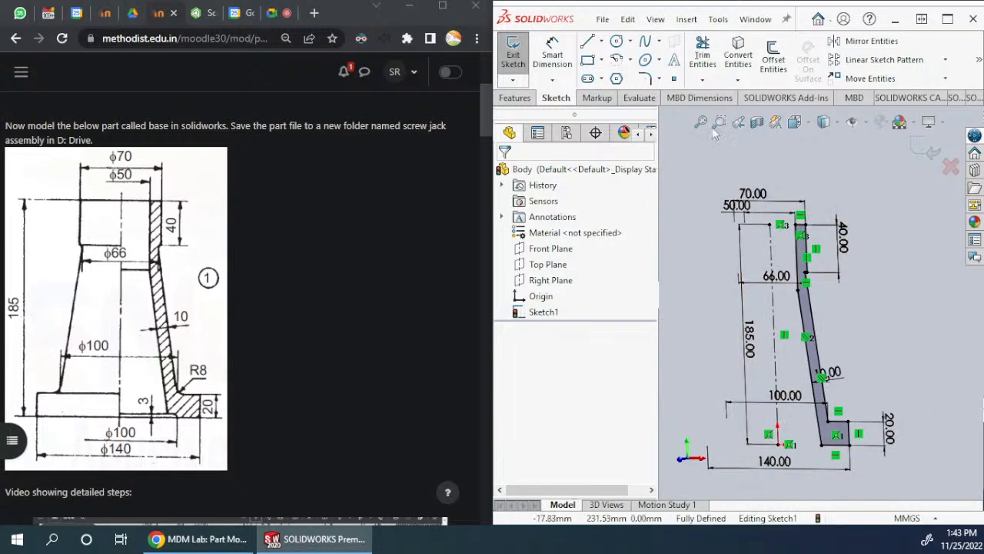
{"action": "left_click", "coordinate": [516, 98]}
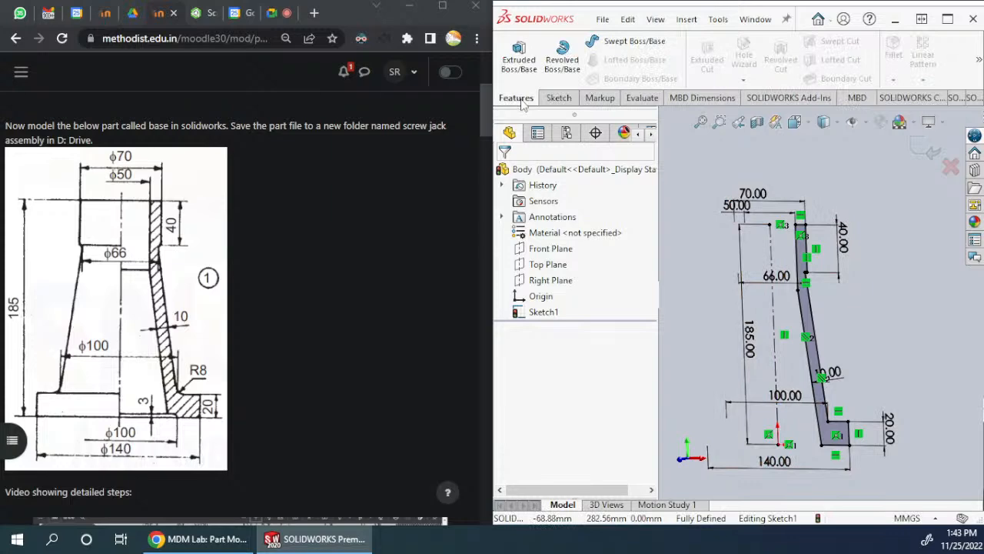
{"action": "left_click", "coordinate": [558, 67]}
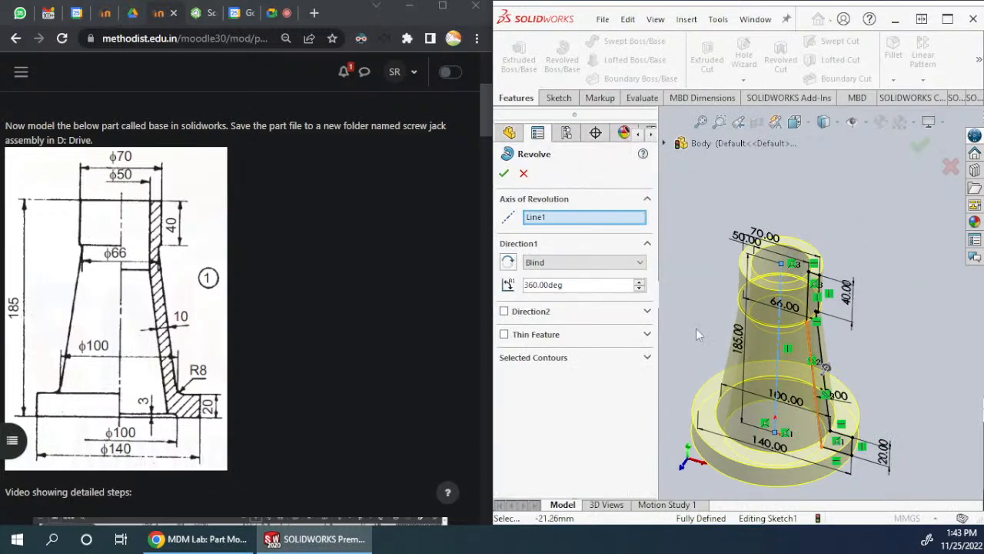
{"action": "left_click", "coordinate": [528, 219]}
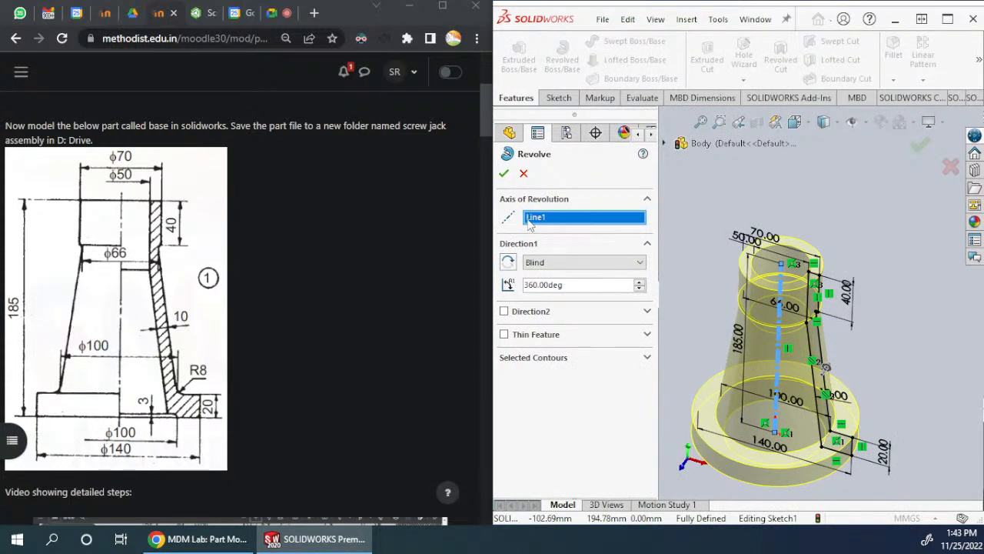
{"action": "right_click", "coordinate": [537, 219]}
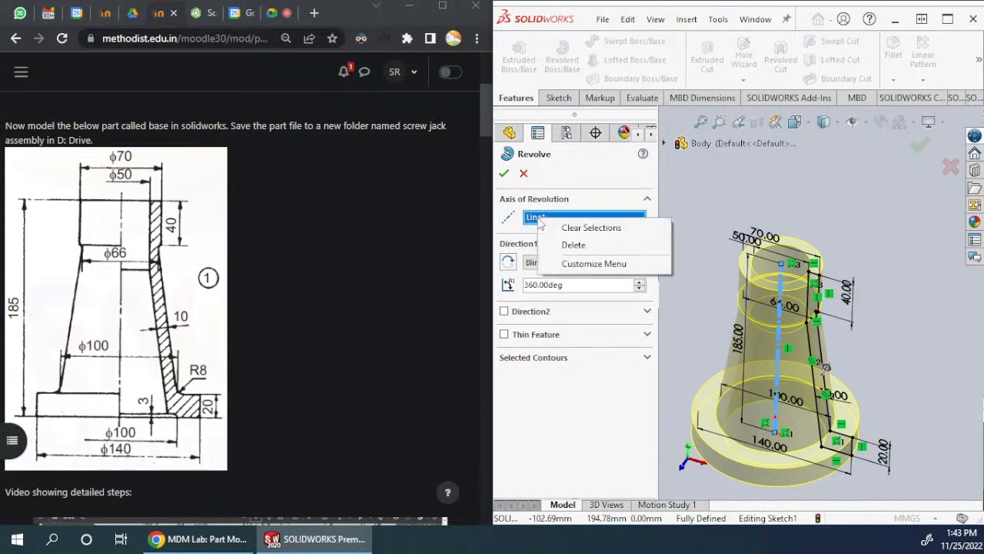
{"action": "left_click", "coordinate": [574, 246]}
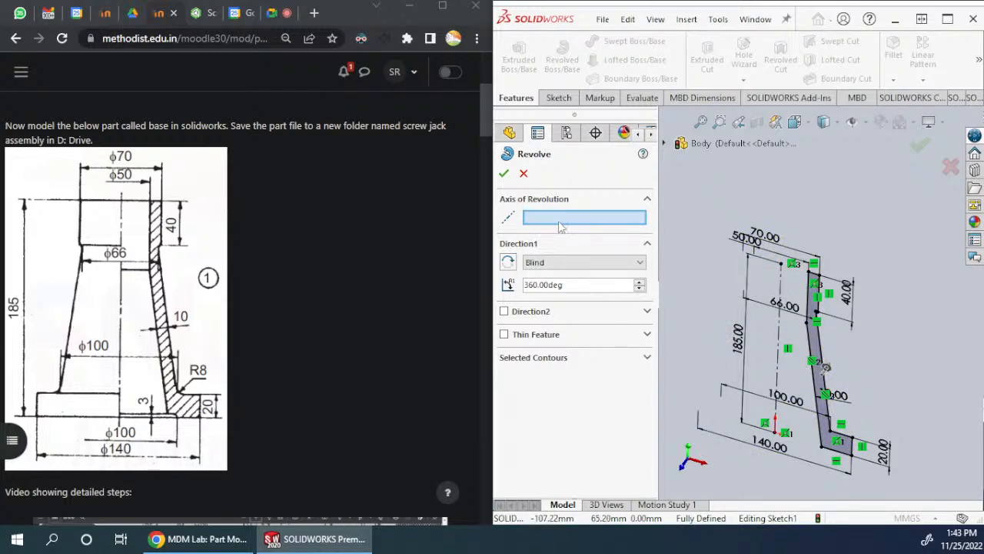
{"action": "left_click", "coordinate": [782, 339]}
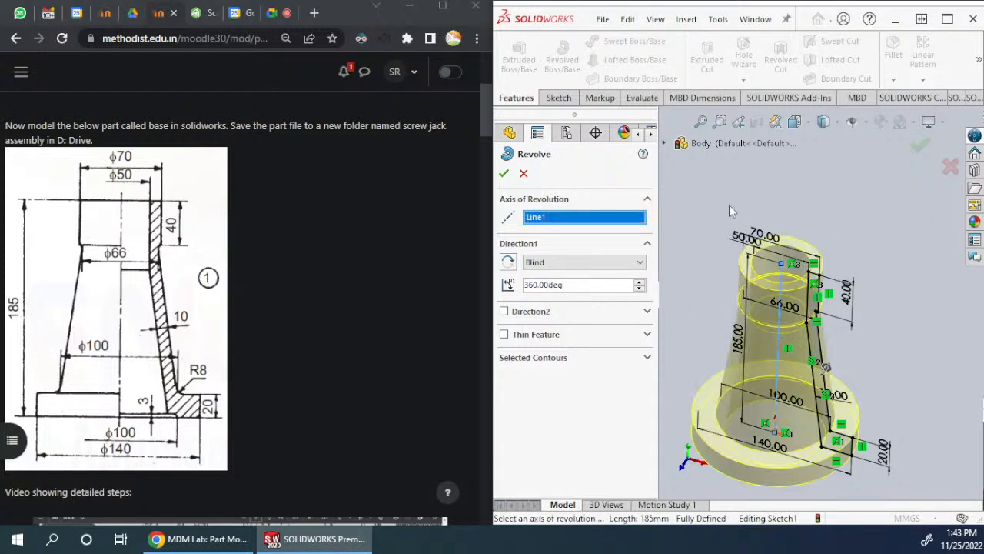
Step: Try the collar's inner edge, followed by the flange's outer edge, as the axis of revolution
{"action": "right_click", "coordinate": [577, 221]}
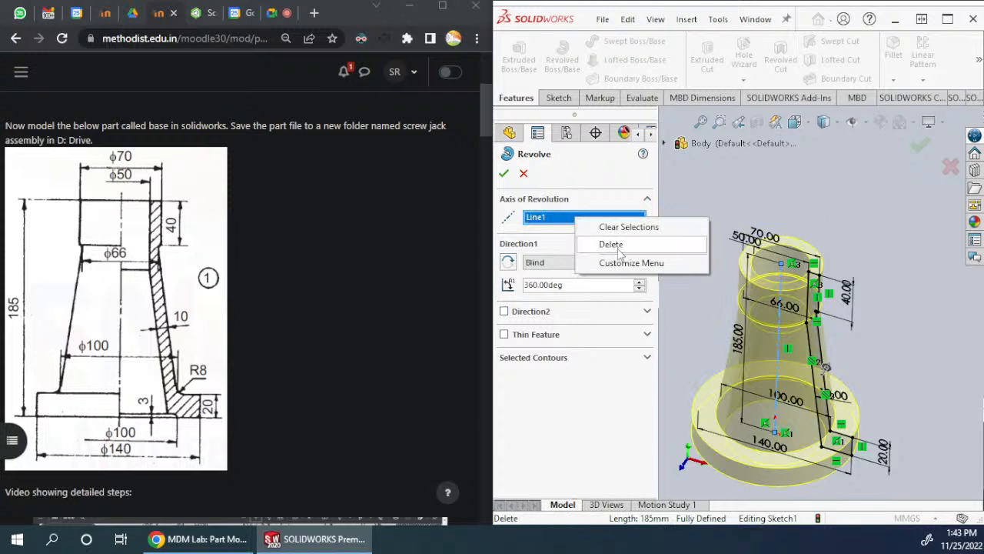
{"action": "left_click", "coordinate": [619, 227]}
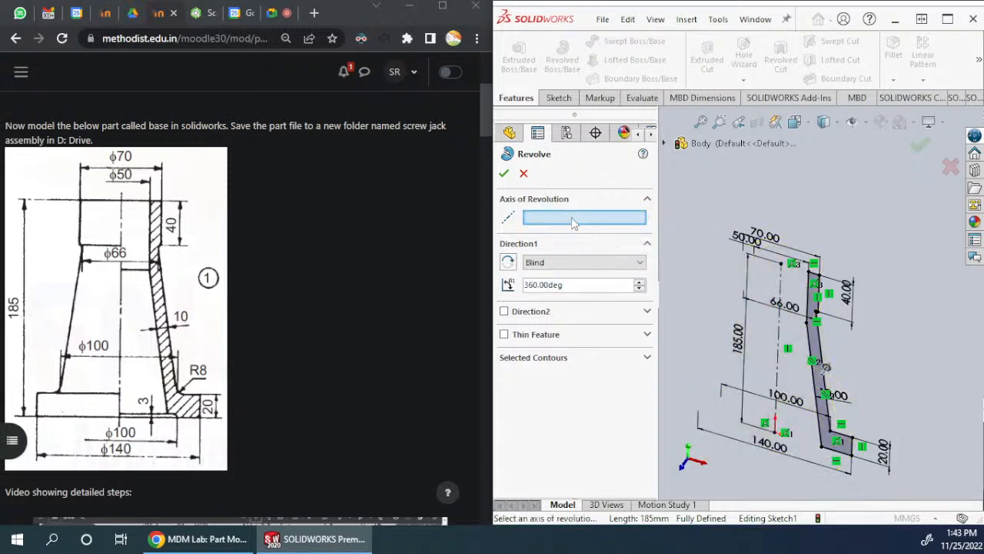
{"action": "left_click", "coordinate": [813, 290]}
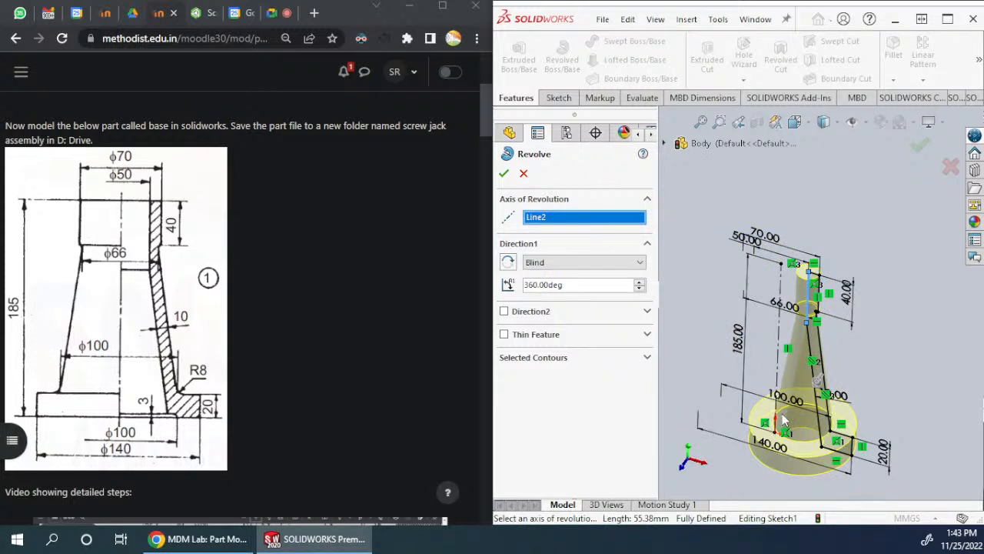
{"action": "right_click", "coordinate": [554, 218]}
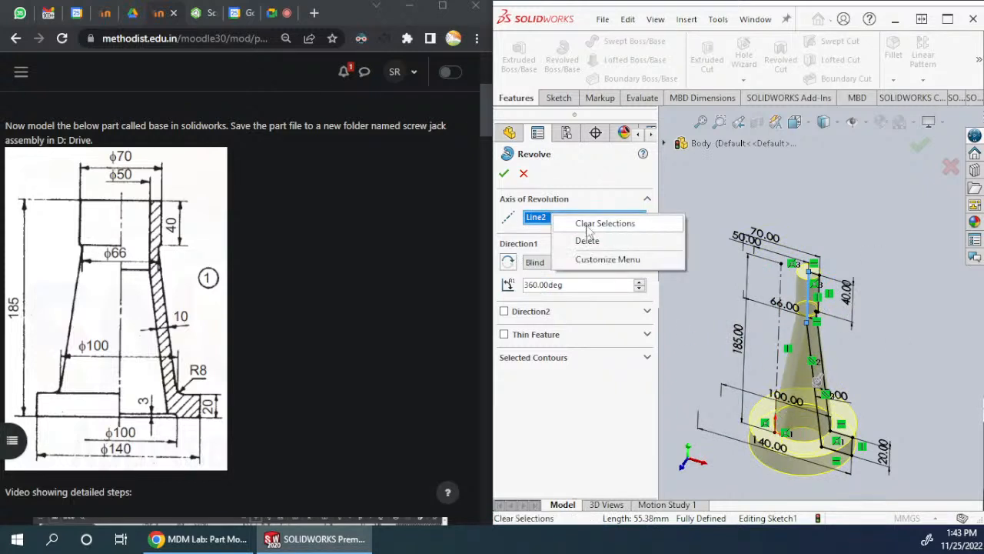
{"action": "left_click", "coordinate": [588, 239]}
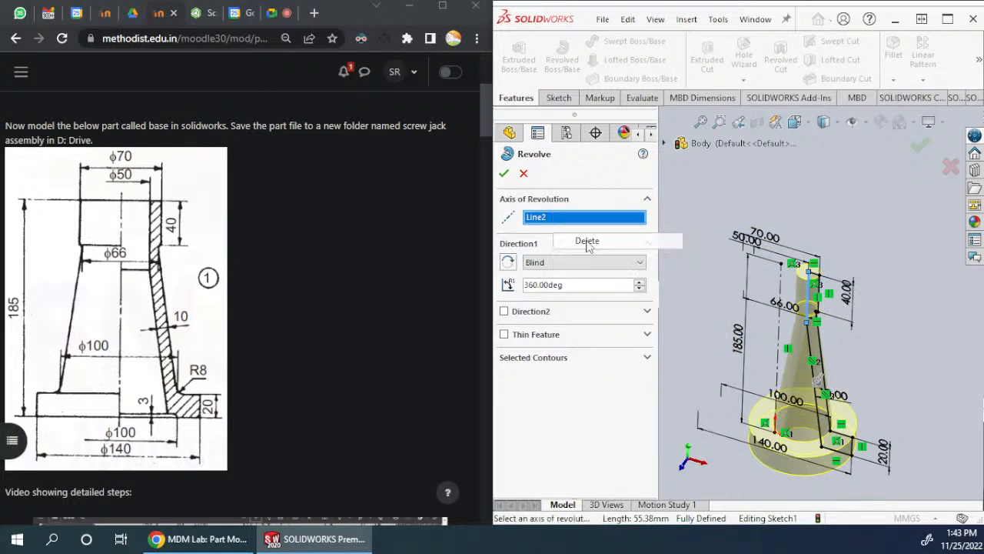
{"action": "left_click", "coordinate": [852, 444]}
Step: Replace the axis of revolution with the flange's bottom edge to preview the resulting shape
{"action": "right_click", "coordinate": [594, 222]}
{"action": "left_click", "coordinate": [627, 240]}
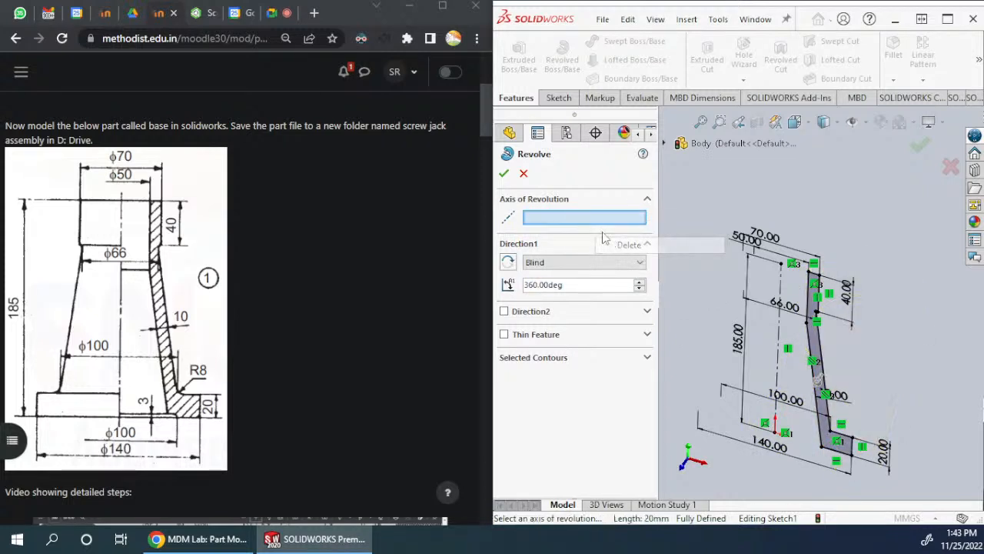
{"action": "left_click", "coordinate": [838, 452]}
{"action": "middle_click_drag", "start_coordinate": [890, 310], "coordinate": [901, 283]}
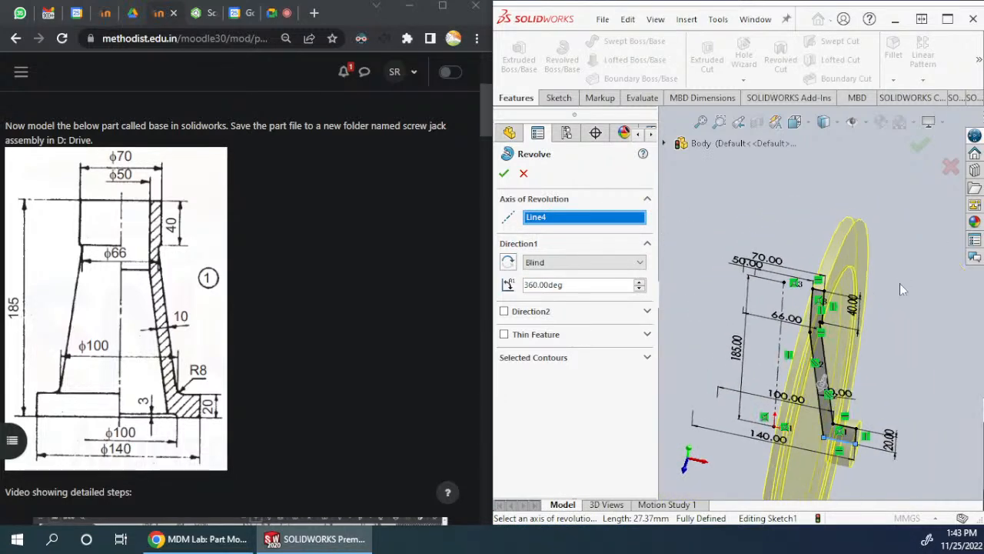
Step: Set the axis of revolution back to the vertical centerline and complete the 360° revolve
{"action": "right_click", "coordinate": [601, 220]}
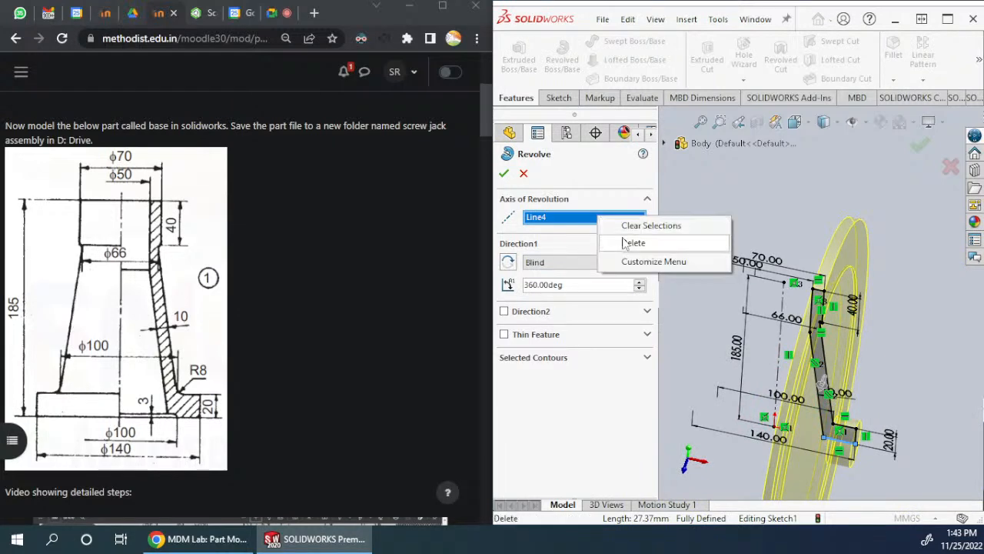
{"action": "left_click", "coordinate": [625, 242]}
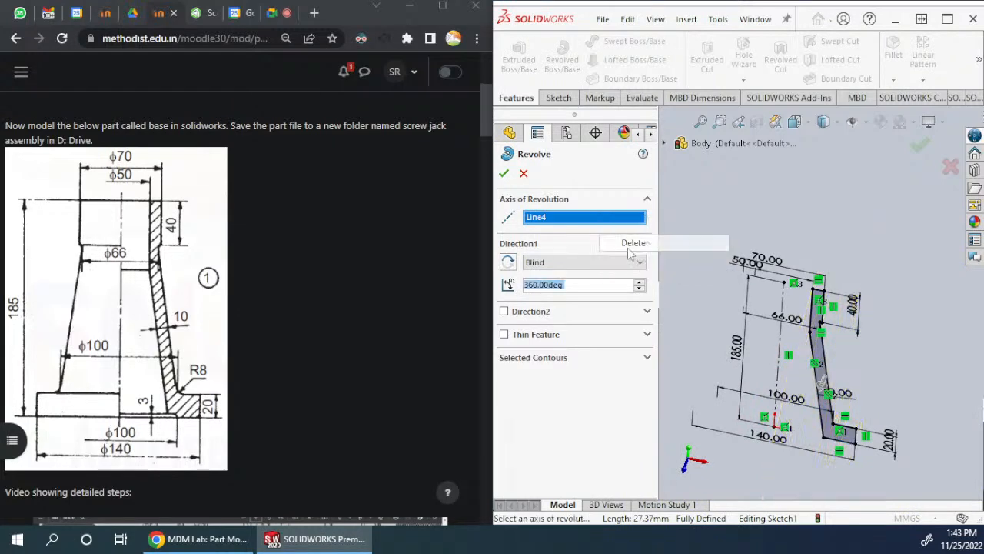
{"action": "right_click", "coordinate": [558, 224]}
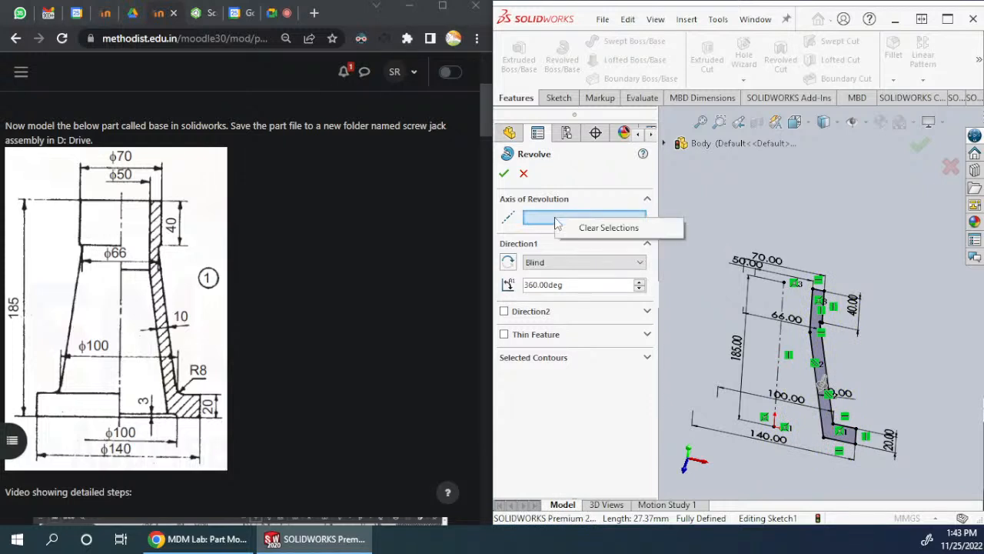
{"action": "left_click", "coordinate": [573, 229]}
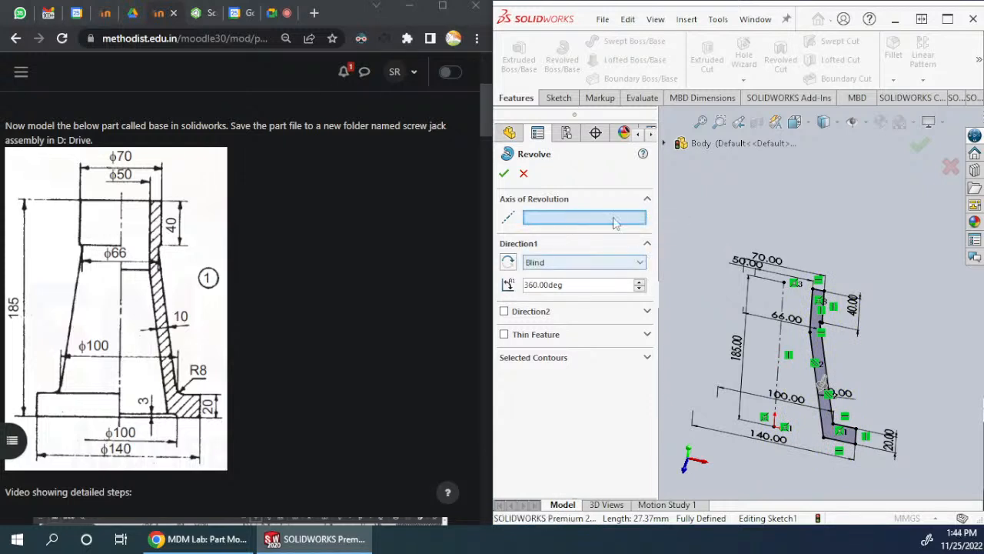
{"action": "left_click", "coordinate": [781, 350]}
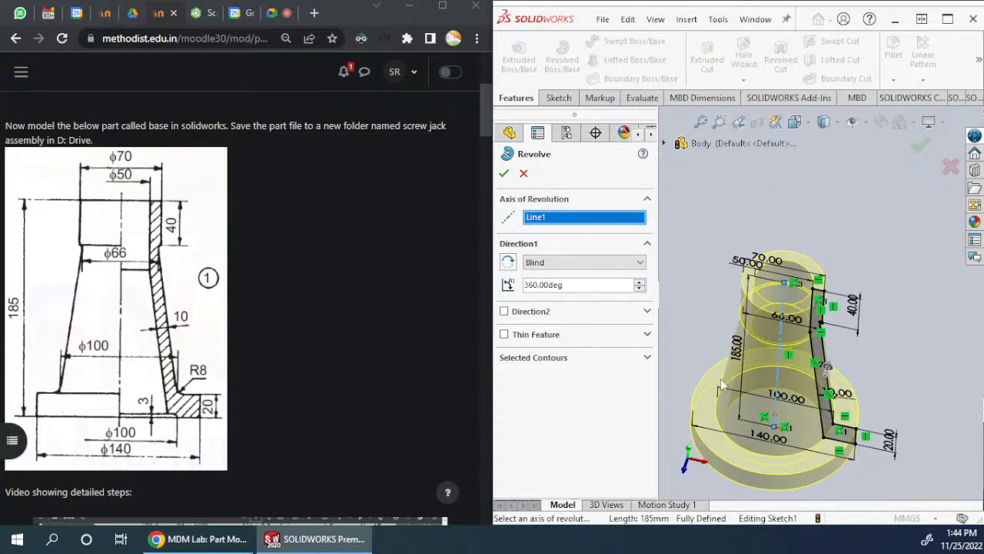
{"action": "left_click", "coordinate": [504, 174]}
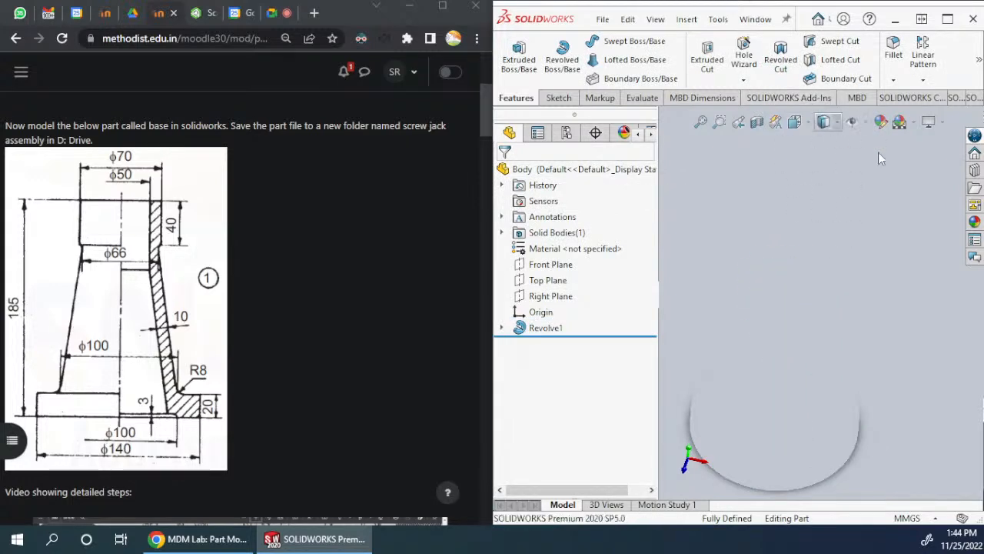
Step: Apply the Plain White scene to the model's background
{"action": "left_click", "coordinate": [913, 123]}
{"action": "left_click", "coordinate": [853, 159]}
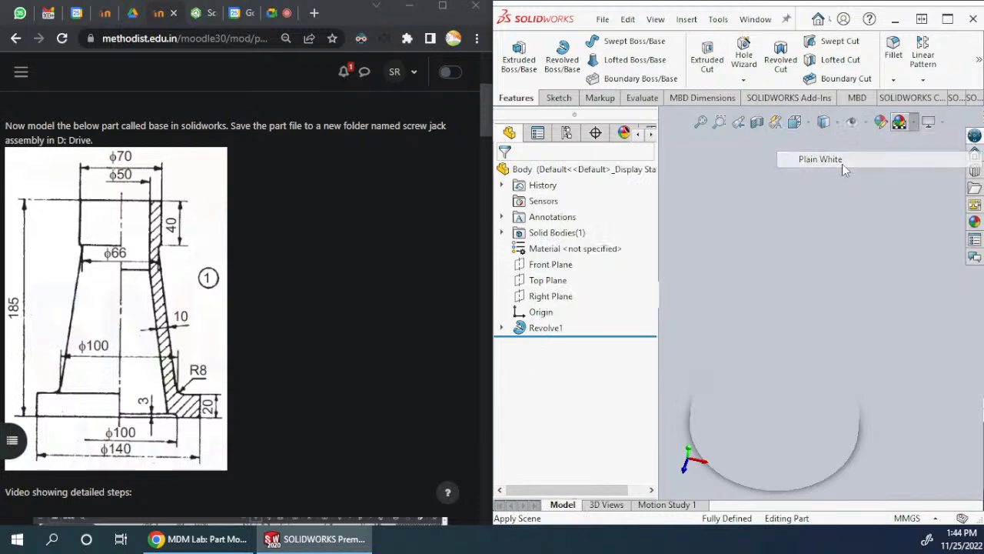
{"action": "left_click", "coordinate": [914, 125]}
{"action": "left_click", "coordinate": [915, 124]}
{"action": "left_click", "coordinate": [914, 124]}
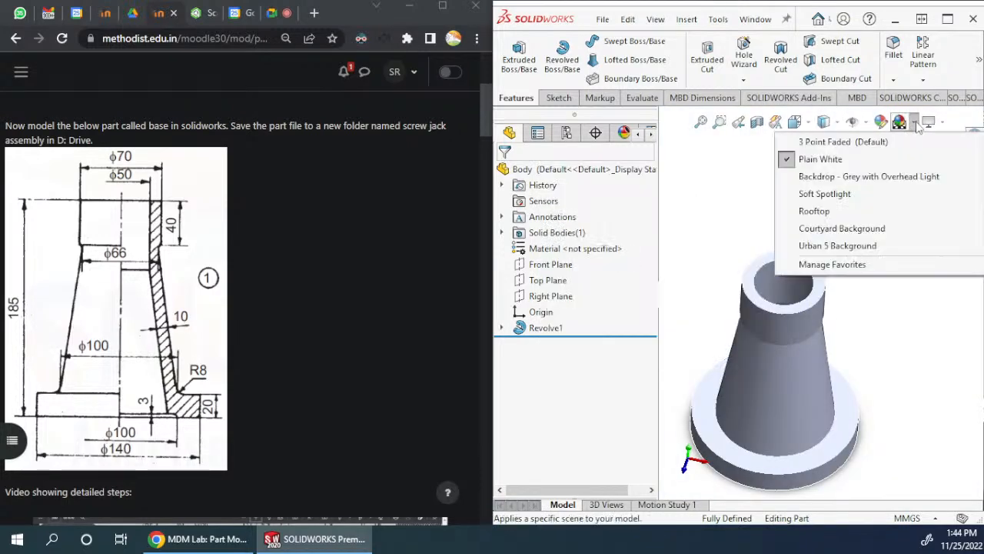
{"action": "mouse_move", "coordinate": [830, 161]}
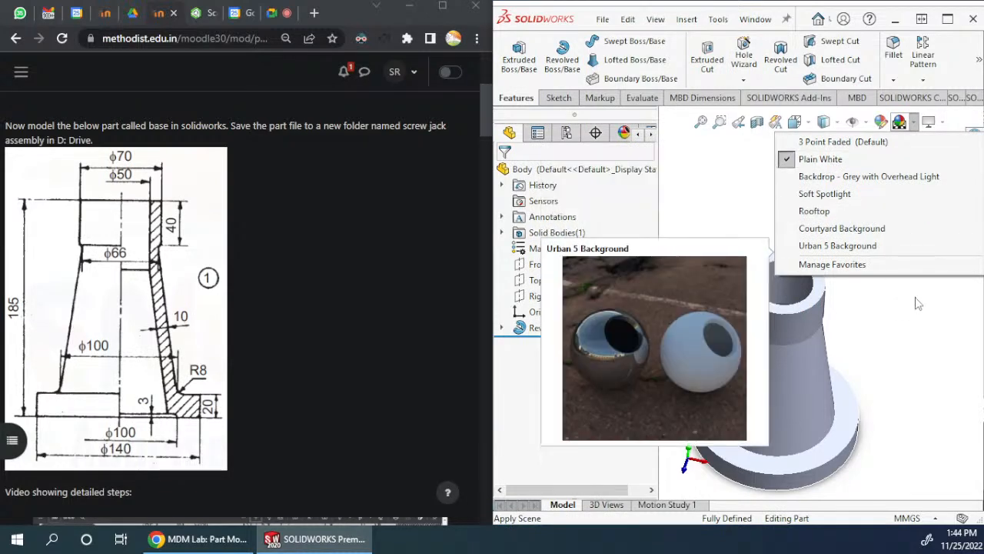
{"action": "middle_click_drag", "start_coordinate": [881, 332], "coordinate": [855, 297]}
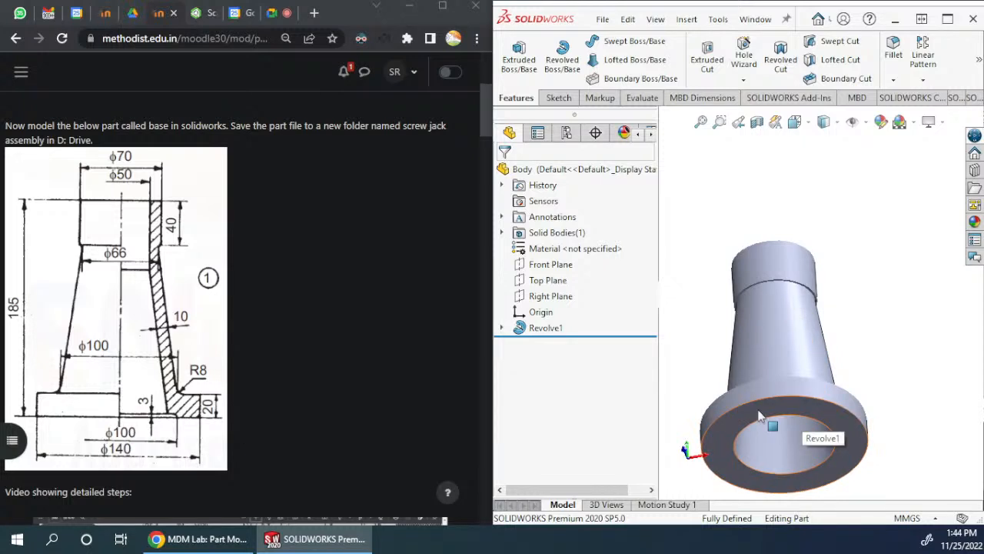
Step: Start a sketch on the Front Plane and draw a corner rectangle from the origin, about 50 mm wide and 5 mm high
{"action": "left_click", "coordinate": [501, 329]}
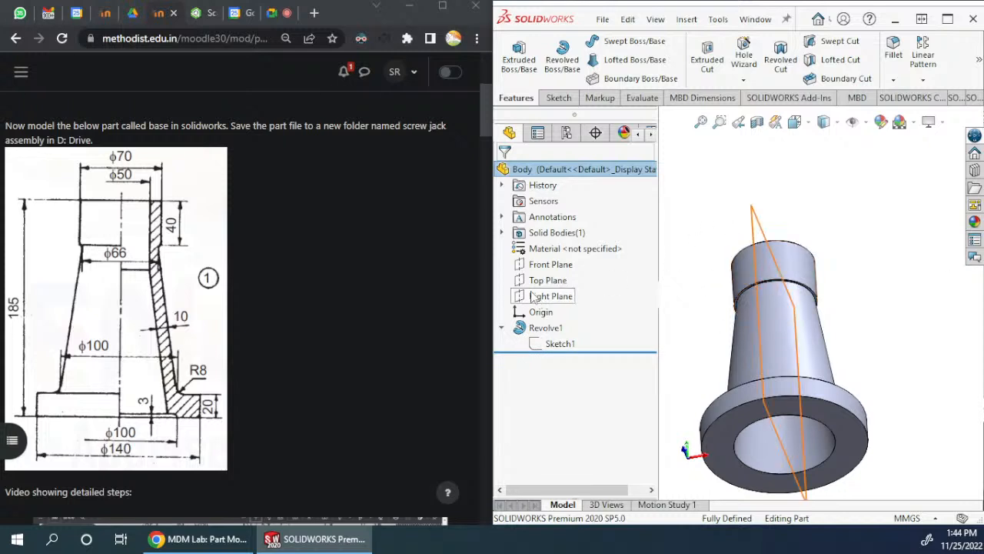
{"action": "left_click", "coordinate": [548, 269]}
{"action": "middle_click_drag", "start_coordinate": [915, 221], "coordinate": [921, 278]}
{"action": "left_click", "coordinate": [559, 97]}
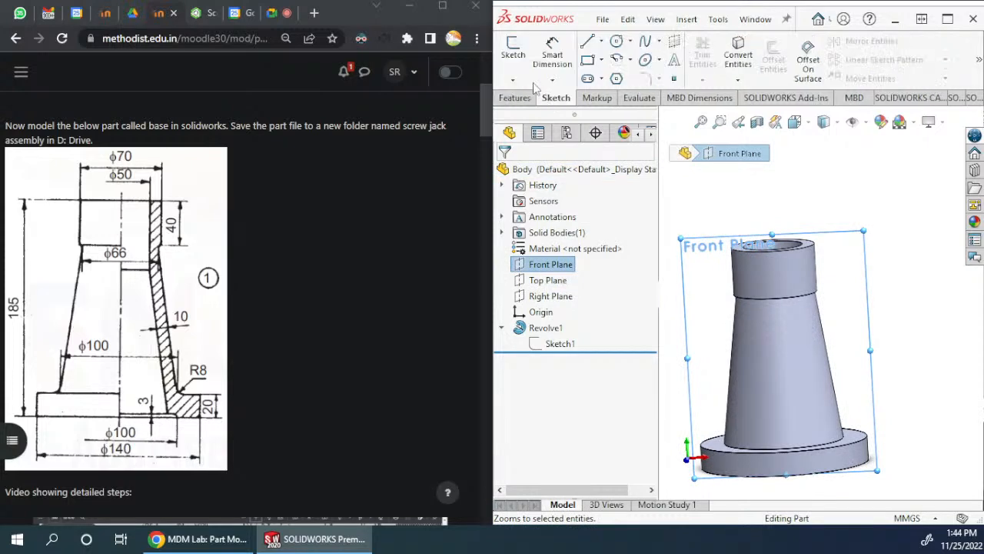
{"action": "left_click", "coordinate": [513, 54]}
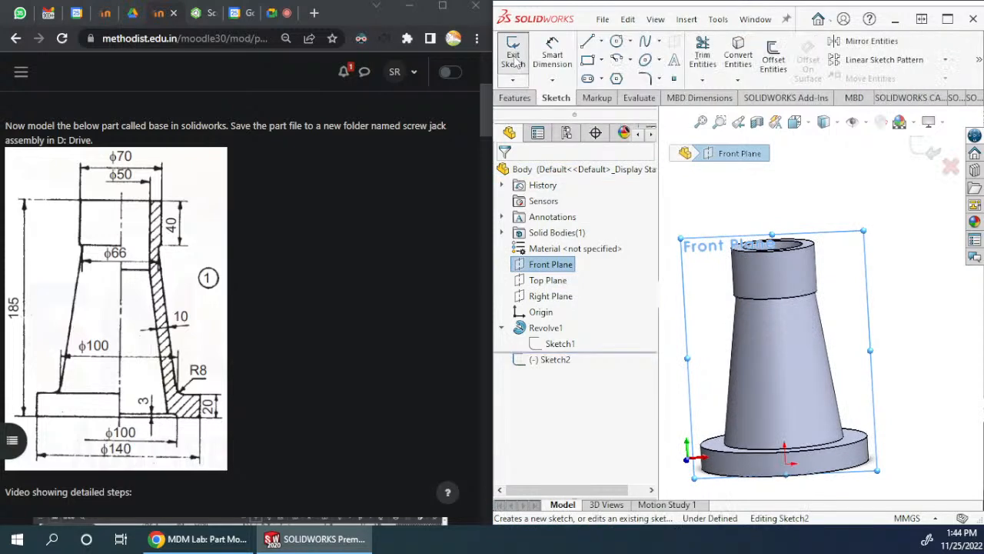
{"action": "left_click", "coordinate": [587, 61]}
{"action": "left_click", "coordinate": [785, 462]}
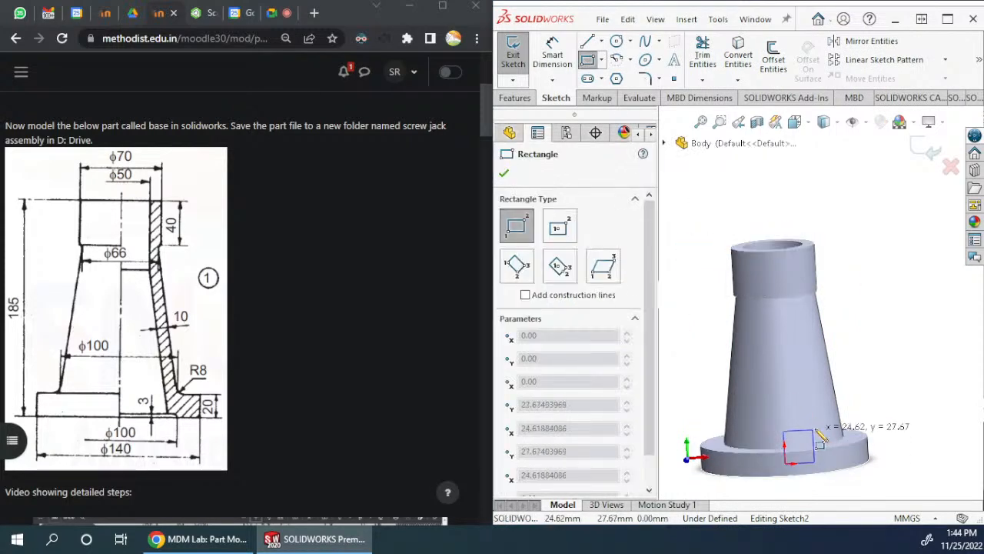
{"action": "left_click", "coordinate": [850, 458]}
{"action": "scroll", "coordinate": [817, 481], "scroll_direction": "down", "scroll_amount": 5}
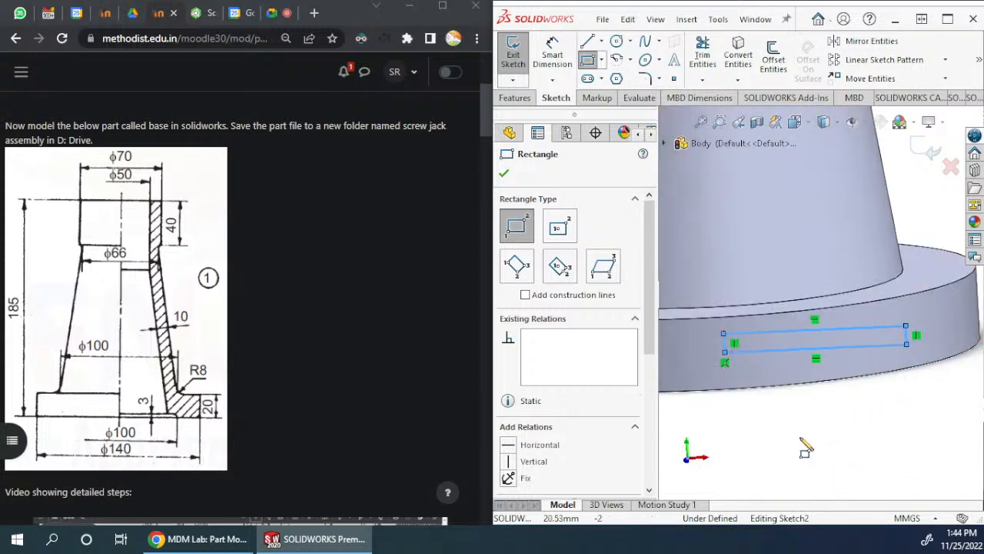
{"action": "key", "text": "Escape"}
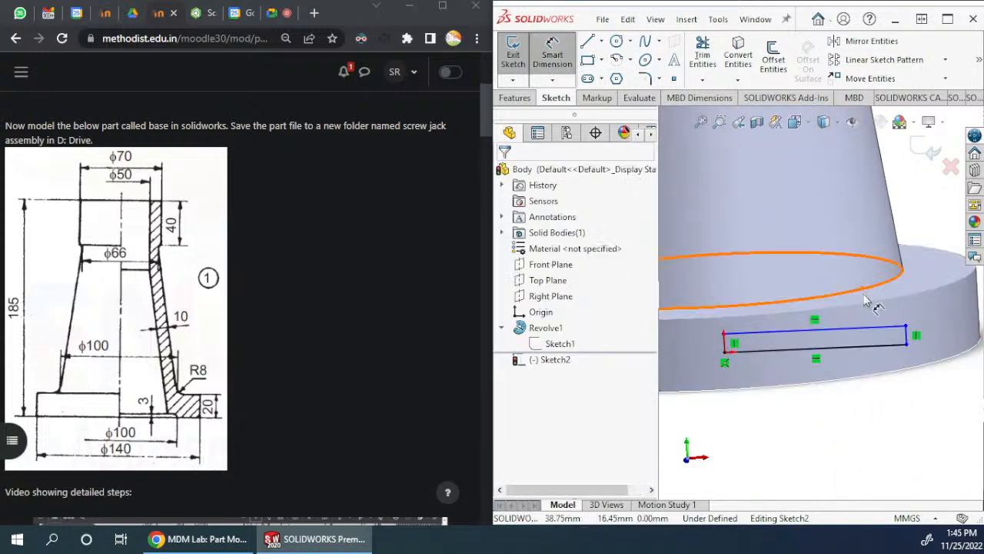
Step: Dimension the rectangle's short vertical edge away from the origin and set its height to 3 mm
{"action": "left_click", "coordinate": [908, 336]}
{"action": "left_click", "coordinate": [951, 333]}
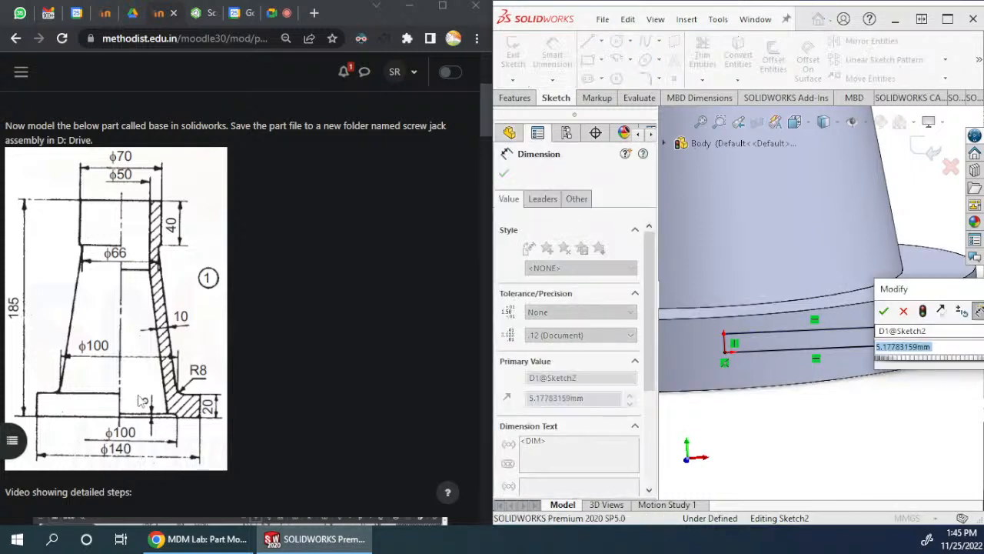
{"action": "type", "text": "3"}
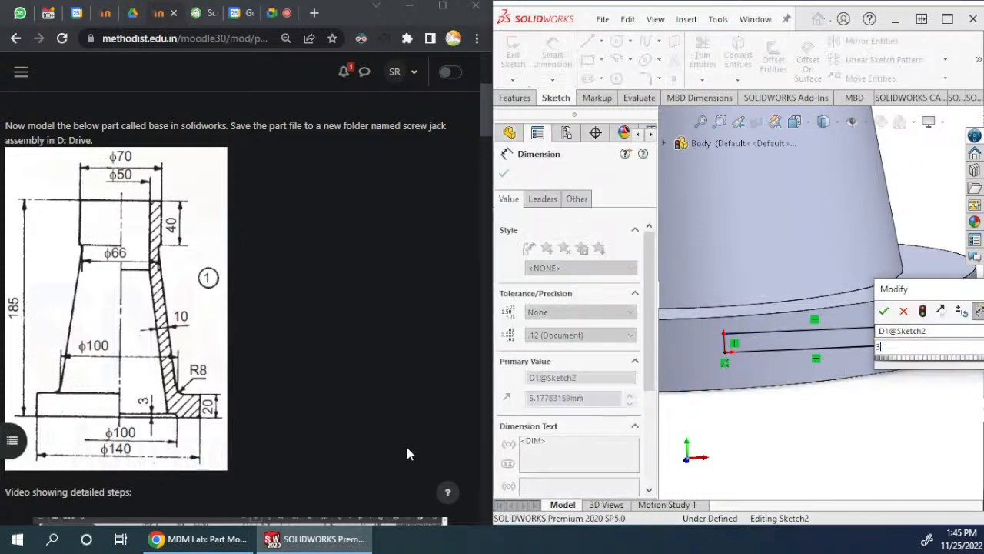
{"action": "key", "text": "Return"}
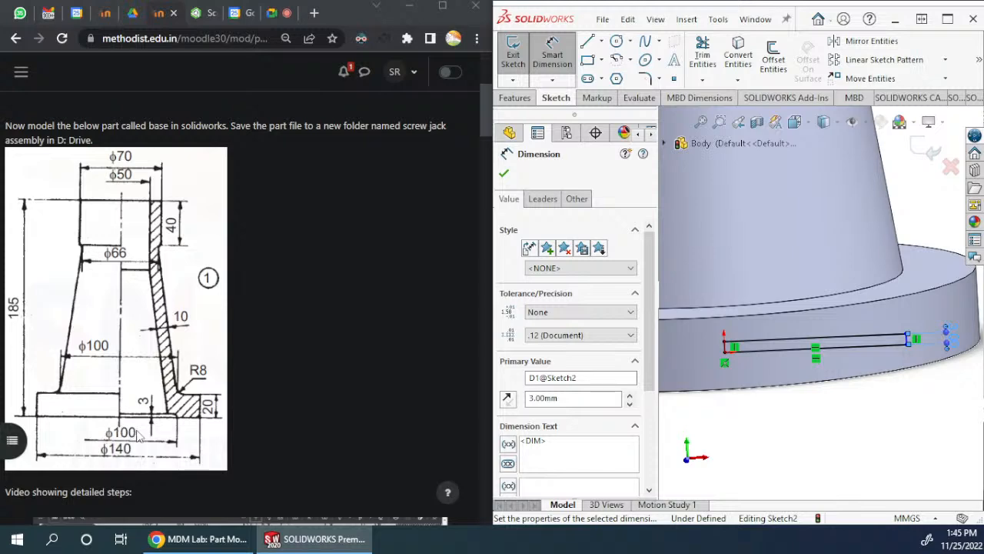
Step: Dimension the rectangle's lower horizontal edge and set its width to 100/2, giving 50 mm
{"action": "scroll", "coordinate": [858, 286], "scroll_direction": "down", "scroll_amount": 3}
{"action": "scroll", "coordinate": [857, 284], "scroll_direction": "up", "scroll_amount": 3}
{"action": "left_click", "coordinate": [821, 362]}
{"action": "left_click", "coordinate": [823, 432]}
{"action": "type", "text": "100/2"}
{"action": "key", "text": "Return"}
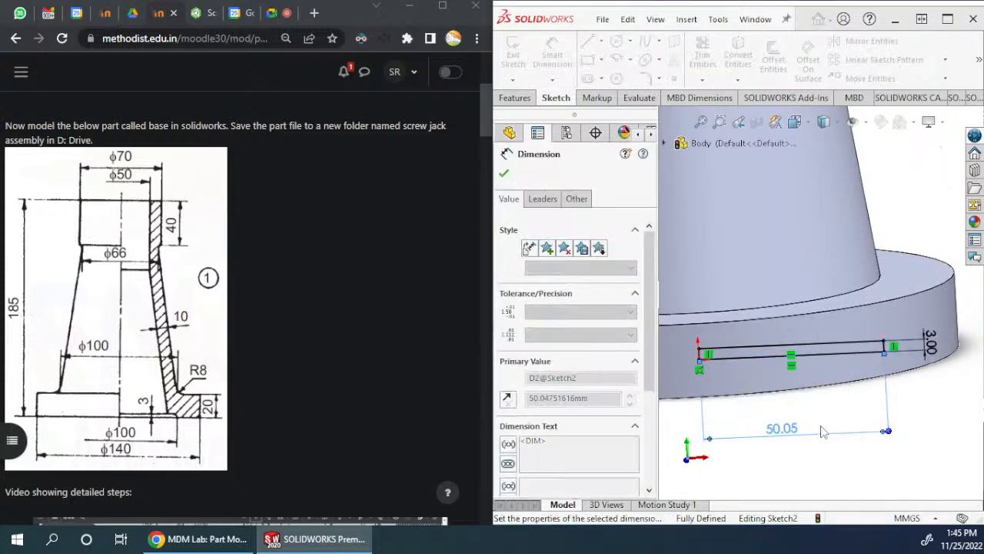
{"action": "left_click", "coordinate": [845, 411]}
Step: Try a 360° revolved boss of the rectangle about its short vertical edge at the origin
{"action": "scroll", "coordinate": [844, 408], "scroll_direction": "up", "scroll_amount": 3}
{"action": "mouse_move", "coordinate": [844, 408]}
{"action": "middle_mouse_down"}
{"action": "mouse_move", "coordinate": [811, 304]}
{"action": "mouse_move", "coordinate": [827, 376]}
{"action": "middle_mouse_up"}
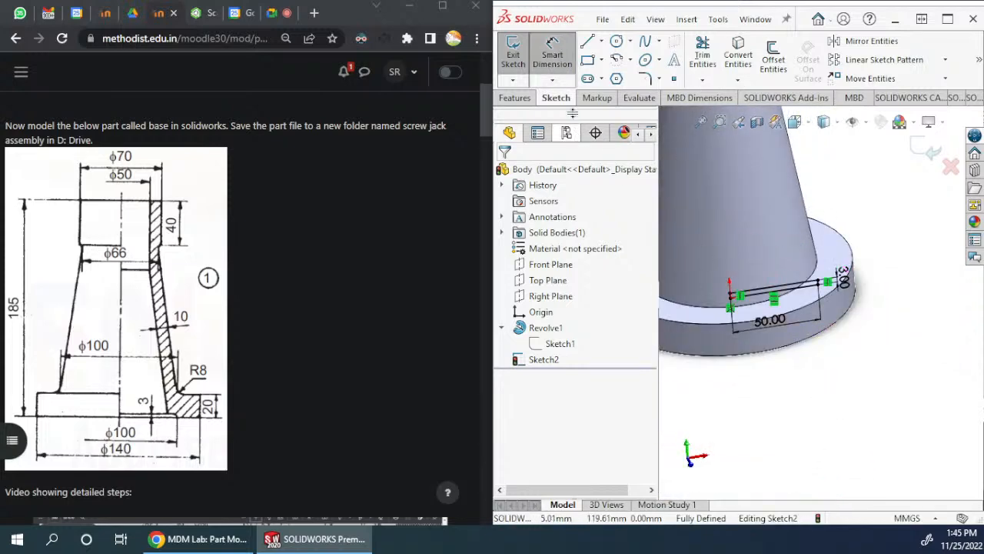
{"action": "left_click", "coordinate": [515, 98]}
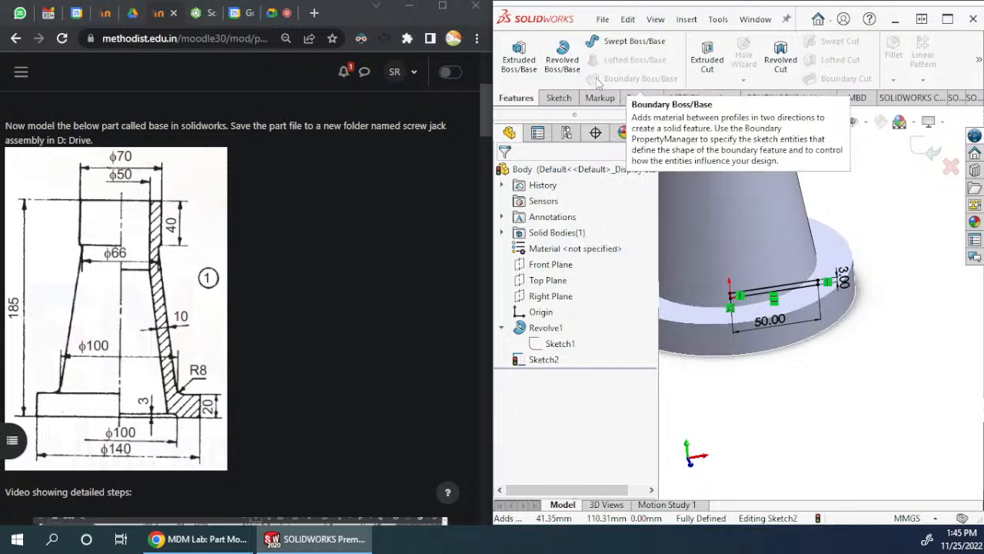
{"action": "left_click", "coordinate": [573, 65]}
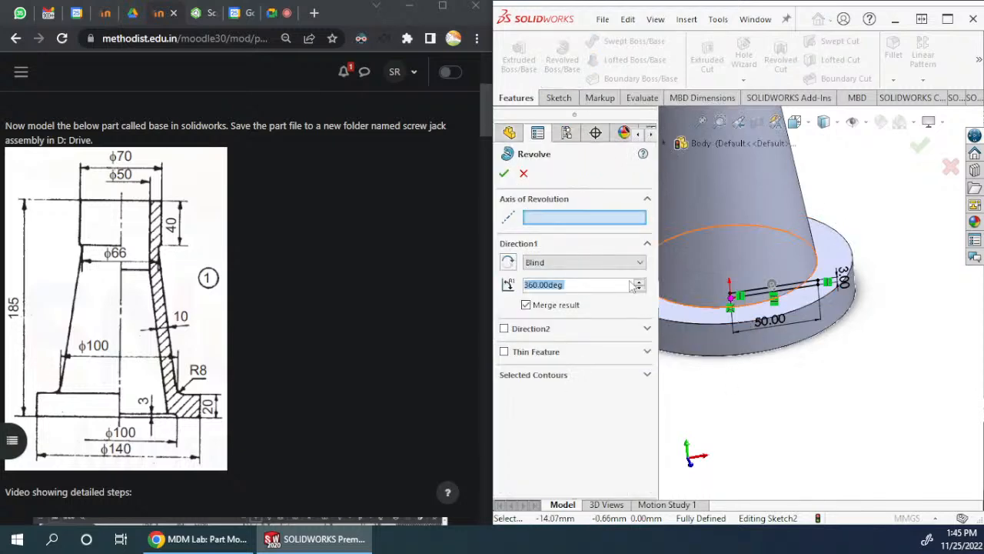
{"action": "middle_click_drag", "start_coordinate": [704, 292], "coordinate": [709, 269]}
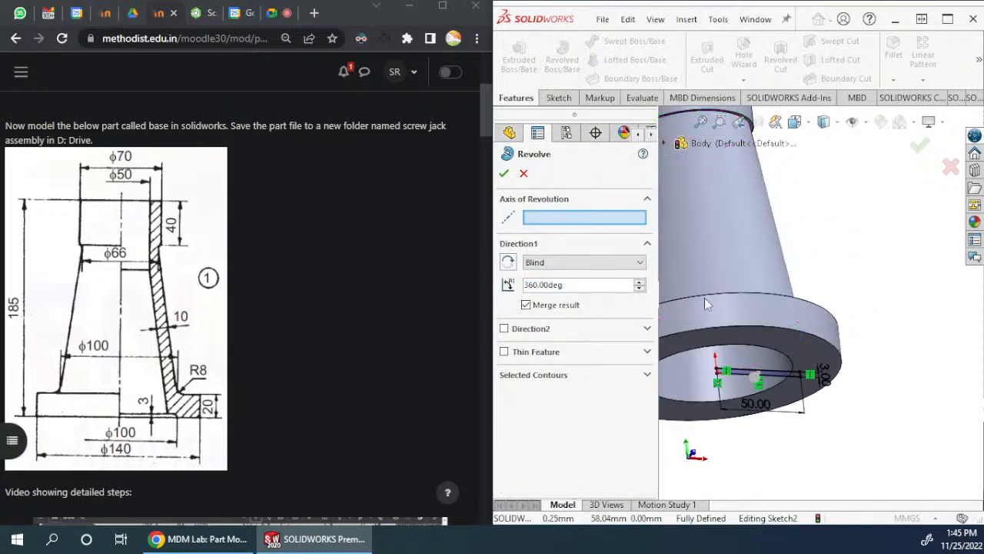
{"action": "scroll", "coordinate": [745, 360], "scroll_direction": "down", "scroll_amount": 5}
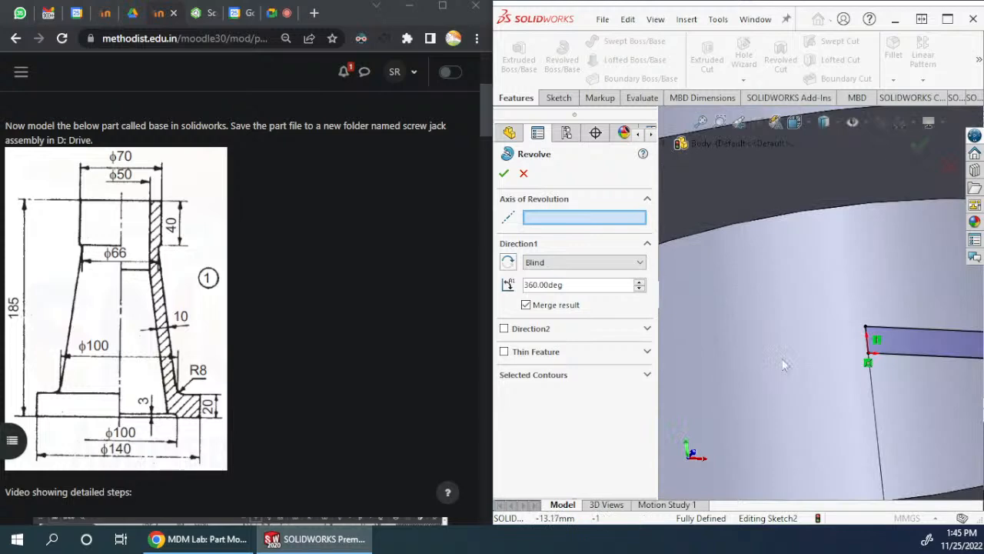
{"action": "left_click", "coordinate": [869, 339]}
{"action": "scroll", "coordinate": [835, 341], "scroll_direction": "up", "scroll_amount": 5}
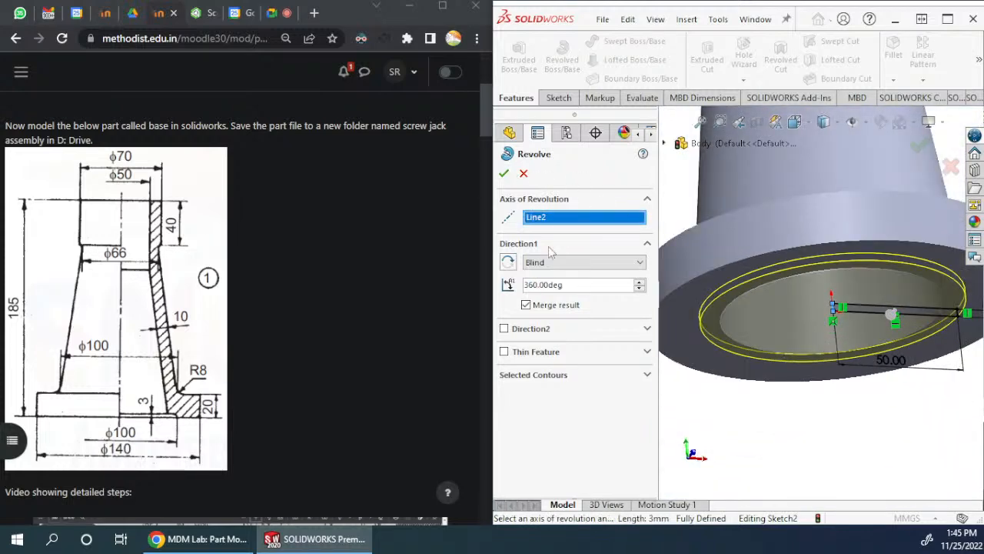
{"action": "left_click", "coordinate": [504, 174]}
{"action": "middle_click_drag", "start_coordinate": [803, 371], "coordinate": [801, 486]}
{"action": "middle_click_drag", "start_coordinate": [800, 493], "coordinate": [795, 339]}
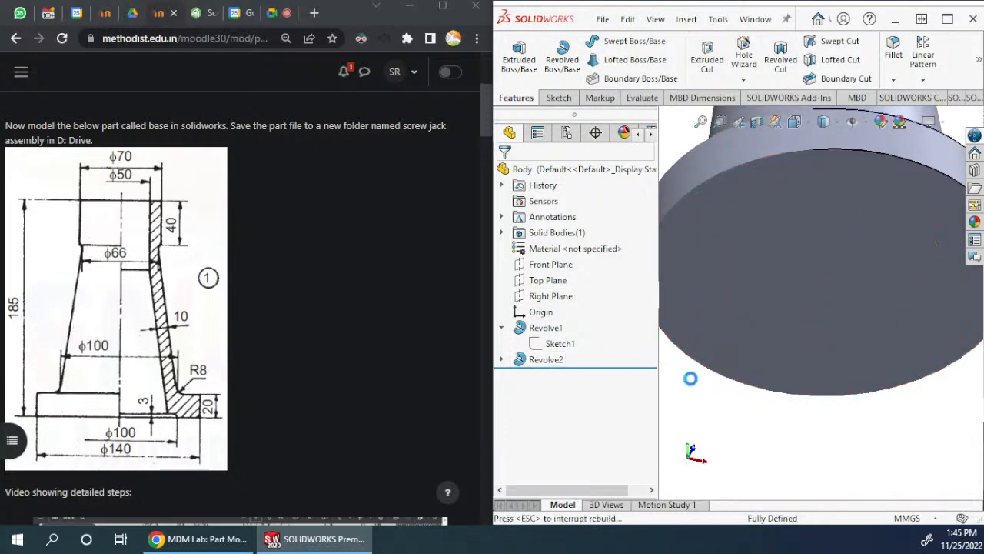
{"action": "mouse_move", "coordinate": [776, 422]}
{"action": "middle_mouse_down"}
{"action": "mouse_move", "coordinate": [781, 357]}
{"action": "mouse_move", "coordinate": [773, 388]}
{"action": "middle_mouse_up"}
Step: Make a 360° revolved cut in the flange's underside from the rectangle, using its short vertical edge at the origin as axis
{"action": "left_click", "coordinate": [516, 98]}
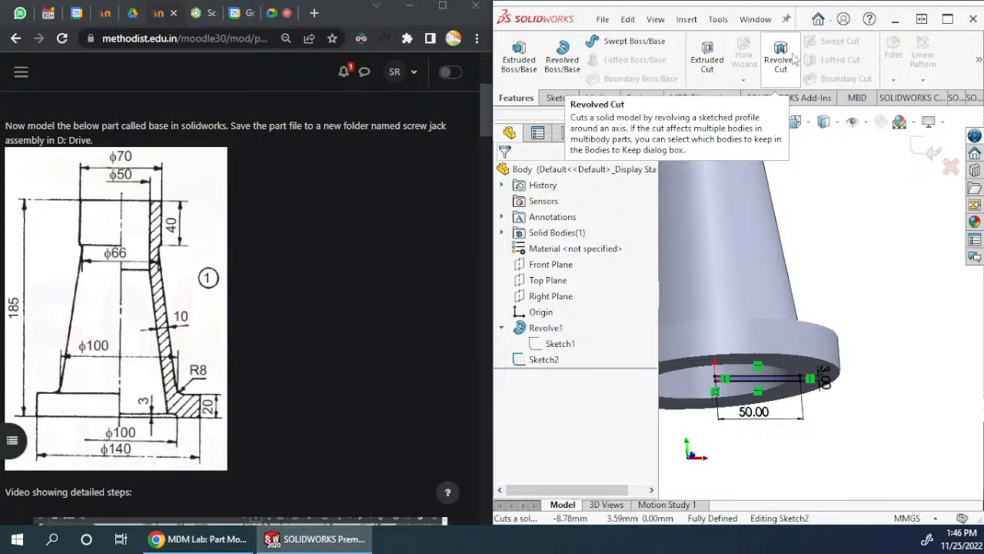
{"action": "left_click", "coordinate": [793, 60]}
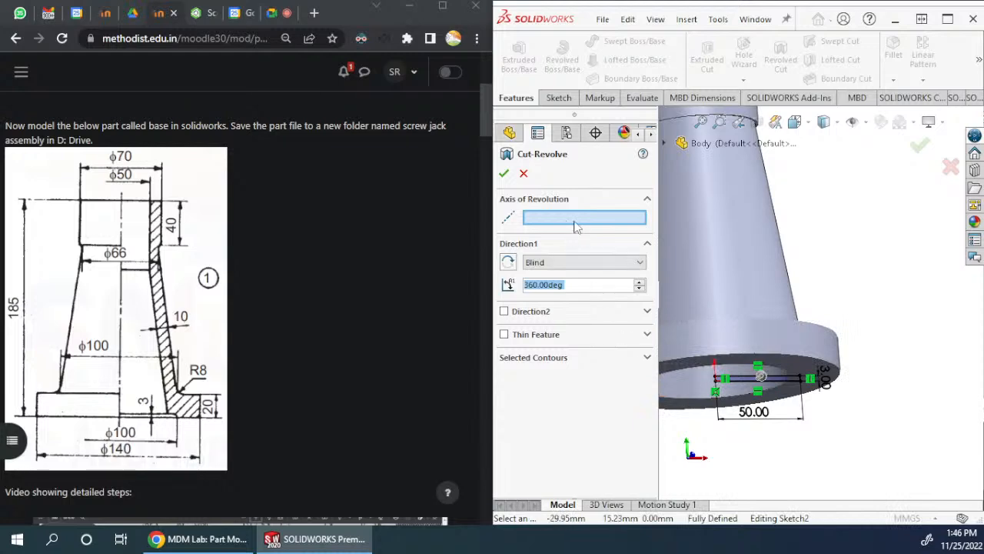
{"action": "scroll", "coordinate": [715, 377], "scroll_direction": "down", "scroll_amount": 5}
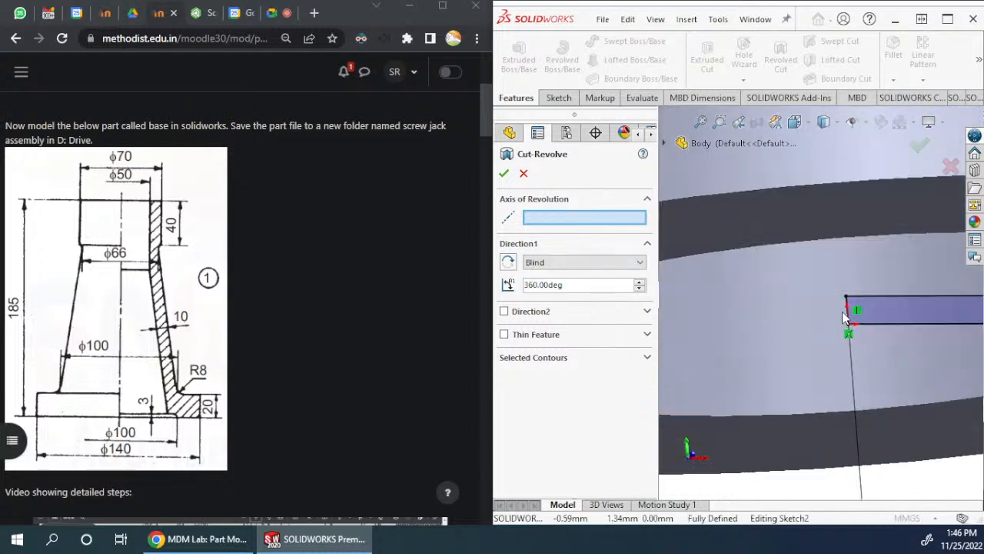
{"action": "left_click", "coordinate": [849, 346]}
{"action": "scroll", "coordinate": [785, 329], "scroll_direction": "up", "scroll_amount": 5}
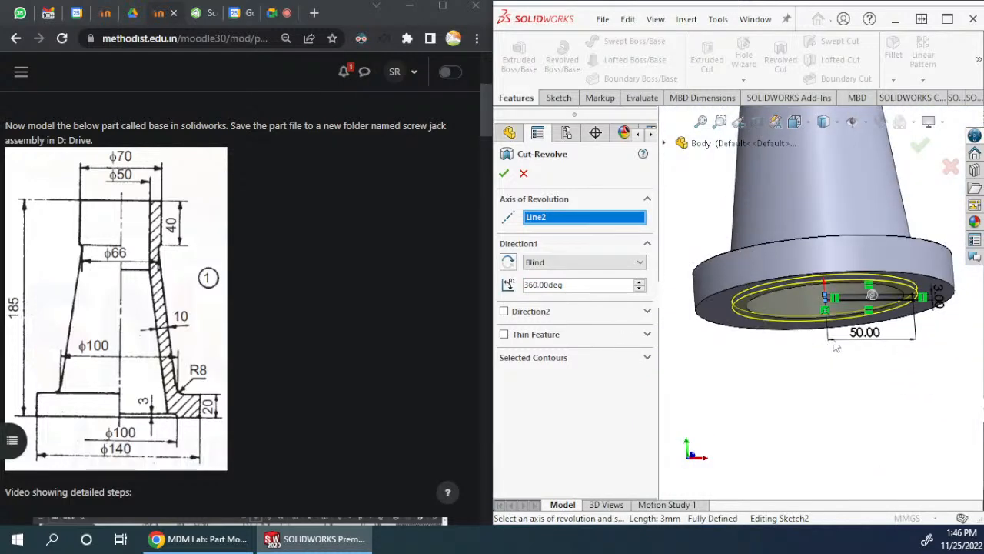
{"action": "left_click", "coordinate": [504, 174]}
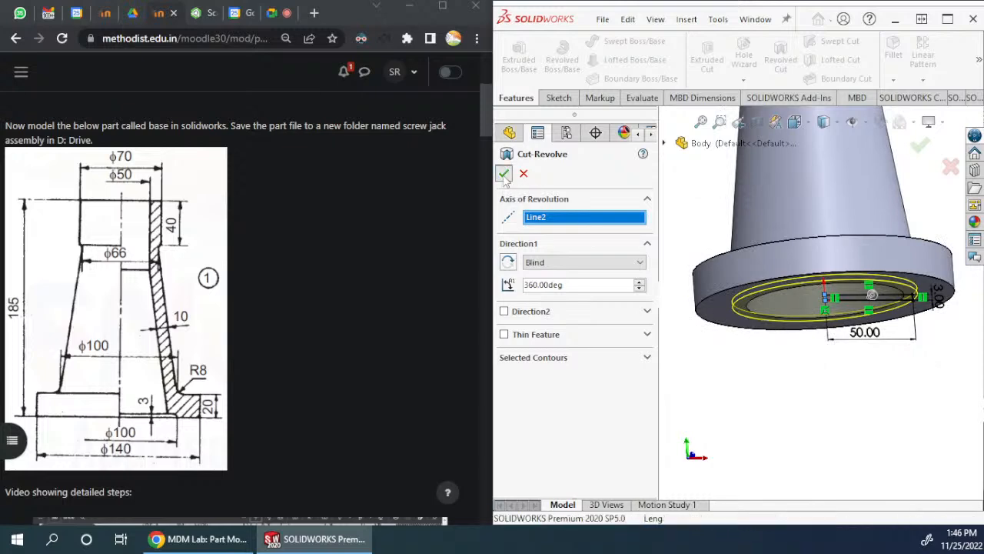
Step: Fillet the circular inner corner edge of the recess in the flange's underside with a 3 mm radius
{"action": "middle_click_drag", "start_coordinate": [835, 400], "coordinate": [723, 262]}
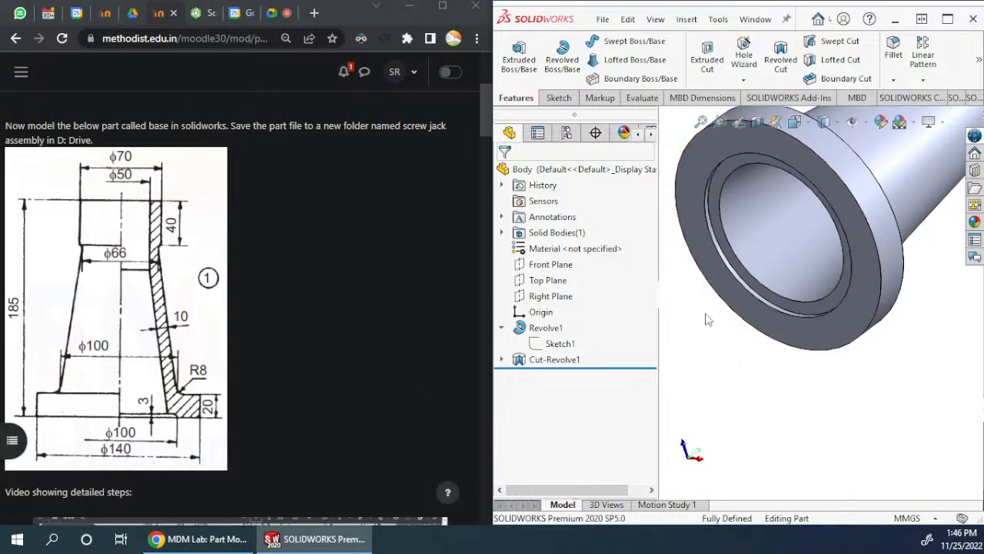
{"action": "left_click", "coordinate": [894, 52]}
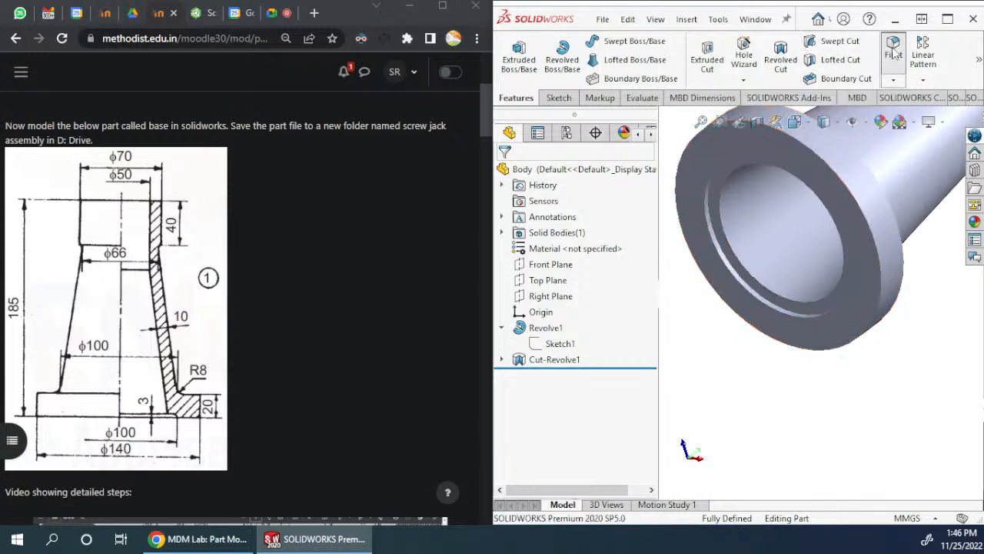
{"action": "left_click", "coordinate": [710, 199]}
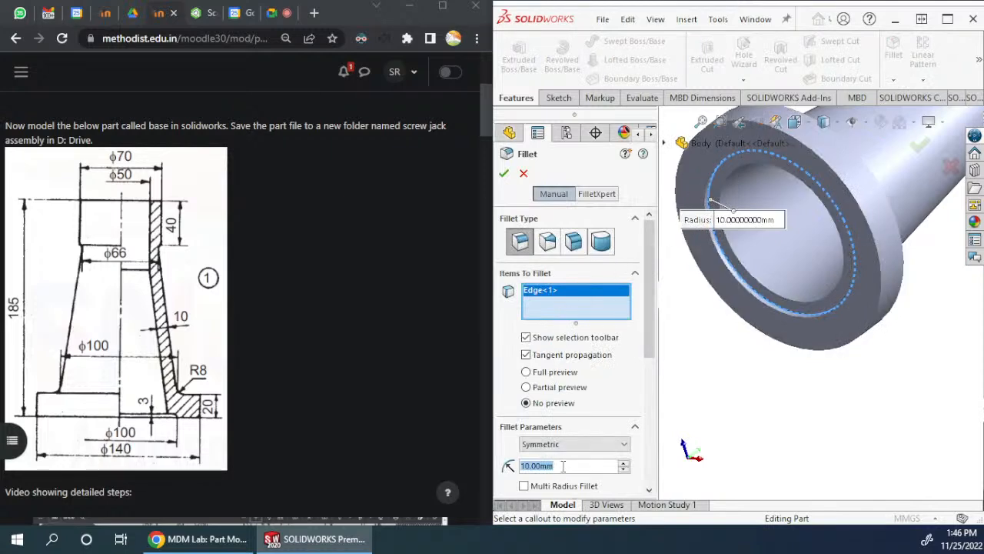
{"action": "type", "text": "3"}
{"action": "key", "text": "Return"}
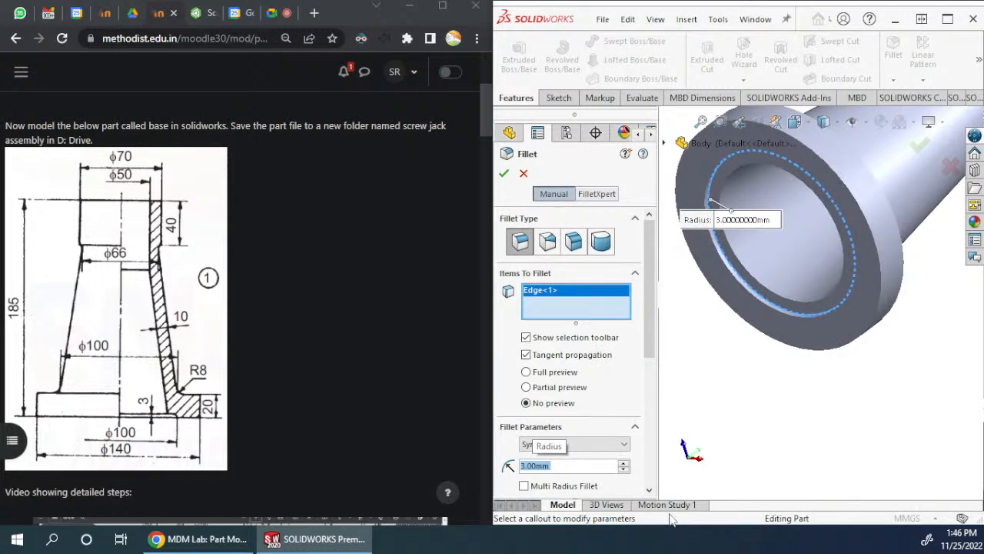
{"action": "left_click", "coordinate": [504, 173]}
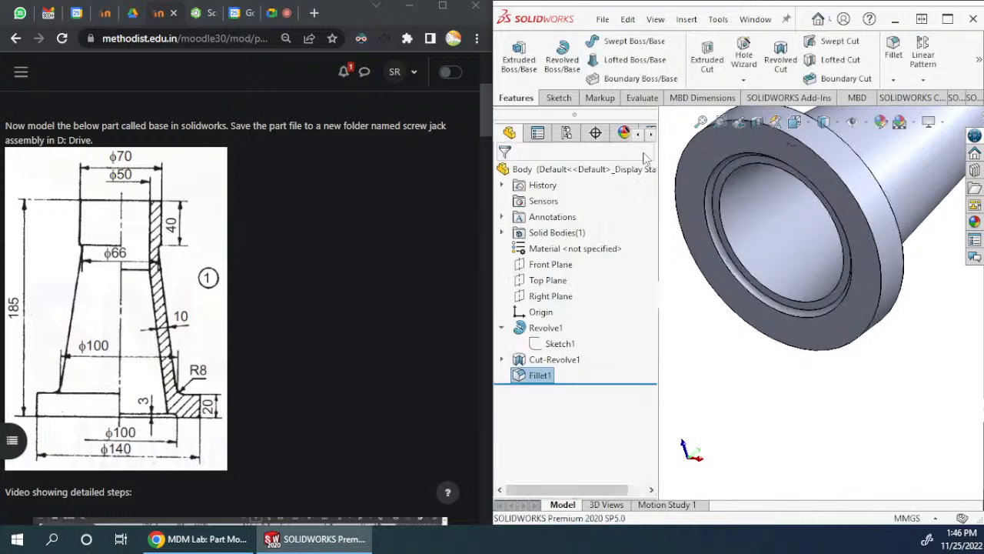
Step: Fillet the circular edge where the tapered body meets the top of the flange with an 8 mm radius
{"action": "middle_click_drag", "start_coordinate": [723, 324], "coordinate": [725, 352]}
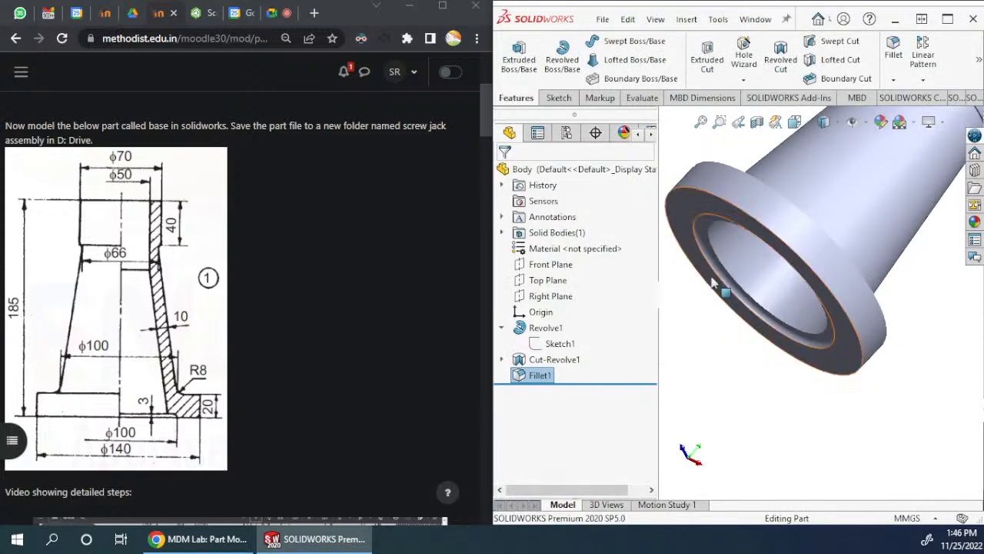
{"action": "key", "text": "ctrl+7"}
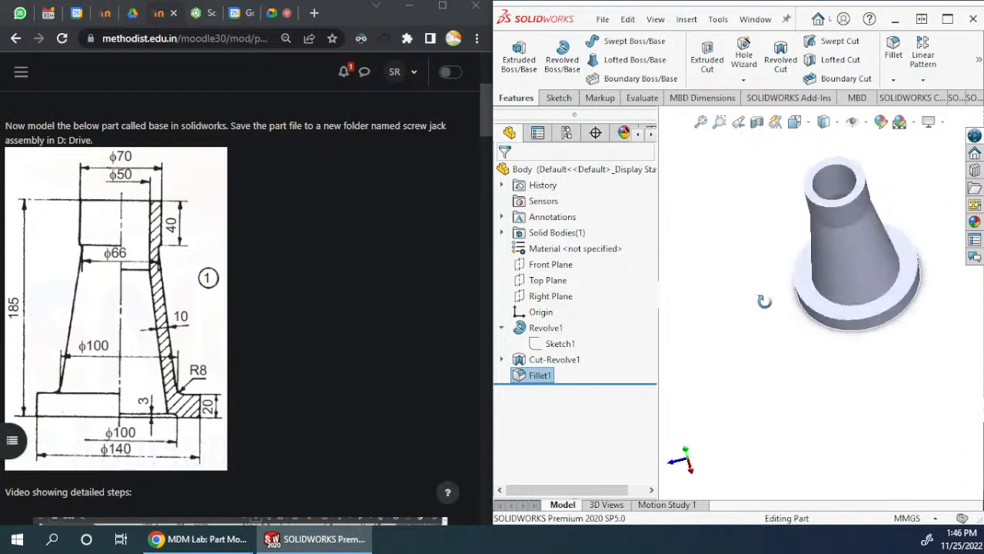
{"action": "left_click", "coordinate": [867, 310]}
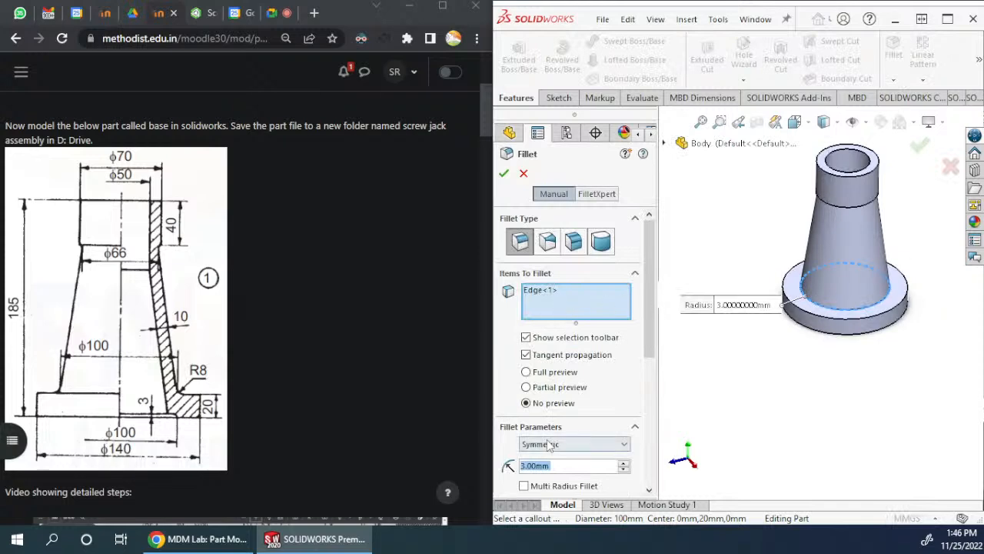
{"action": "left_click", "coordinate": [562, 467]}
{"action": "key", "text": "Return"}
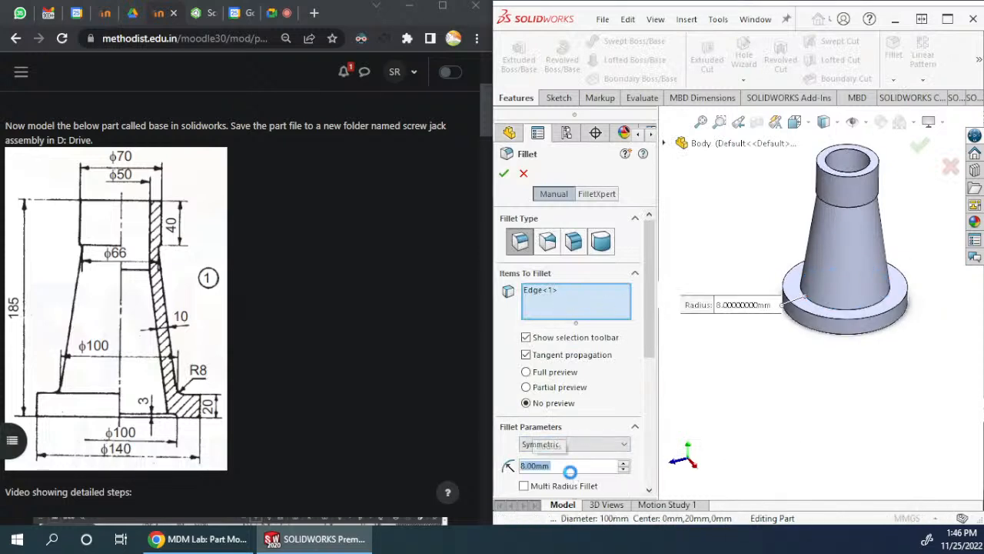
Step: Fillet the circular edge where the tapered body meets the underside of the upper collar with an 8 mm radius
{"action": "middle_click_drag", "start_coordinate": [809, 318], "coordinate": [832, 267]}
{"action": "scroll", "coordinate": [845, 199], "scroll_direction": "down", "scroll_amount": 10}
{"action": "scroll", "coordinate": [843, 226], "scroll_direction": "up", "scroll_amount": 5}
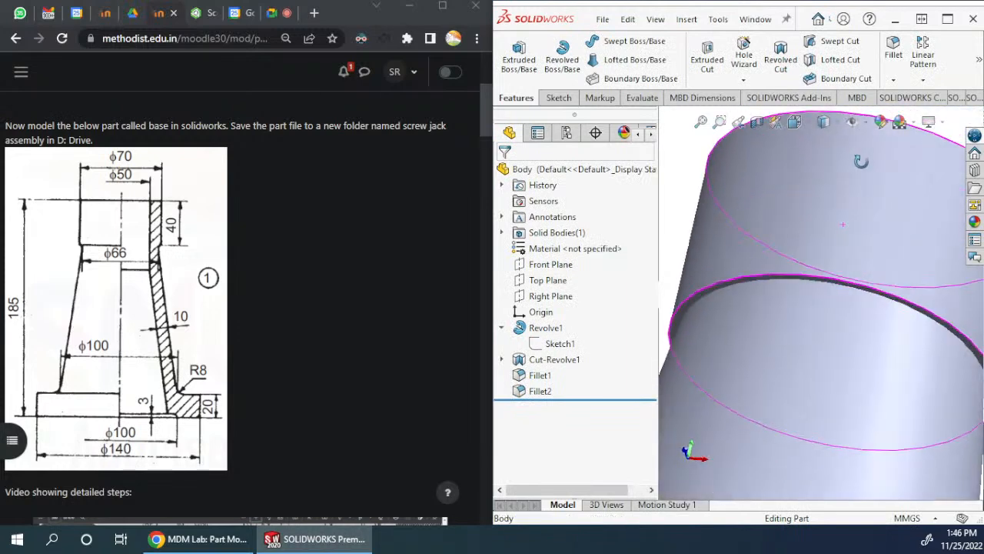
{"action": "left_click", "coordinate": [703, 292]}
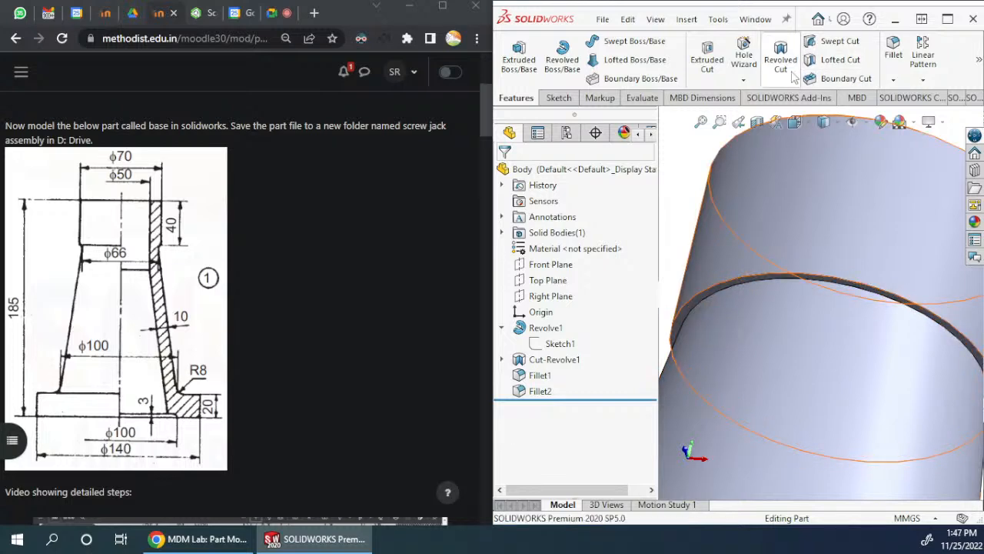
{"action": "left_click", "coordinate": [893, 52]}
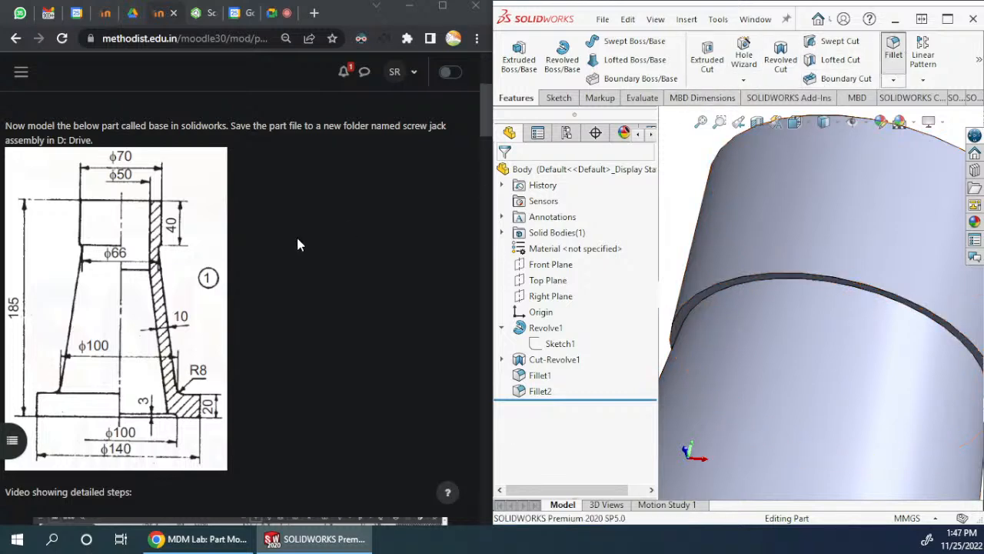
{"action": "left_click", "coordinate": [700, 301]}
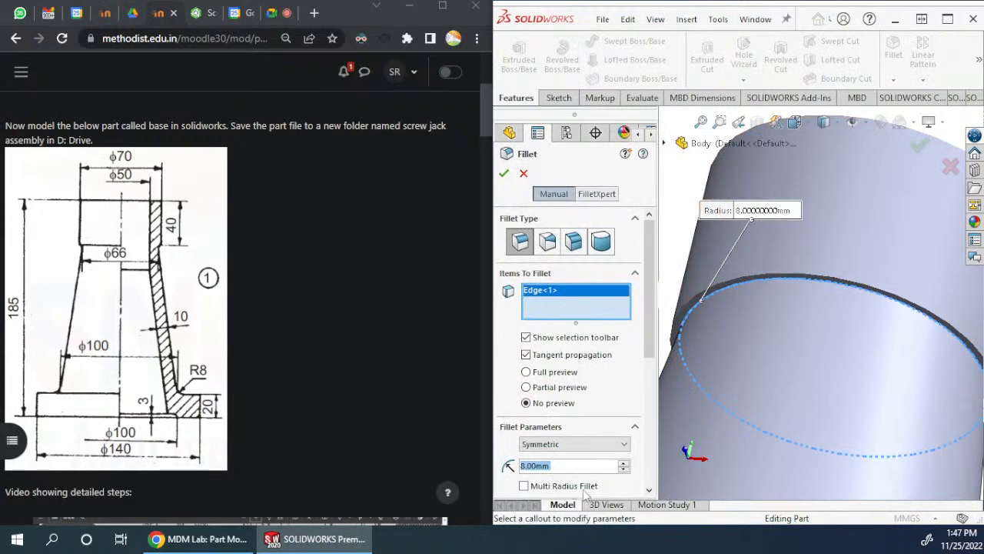
{"action": "key", "text": "Return"}
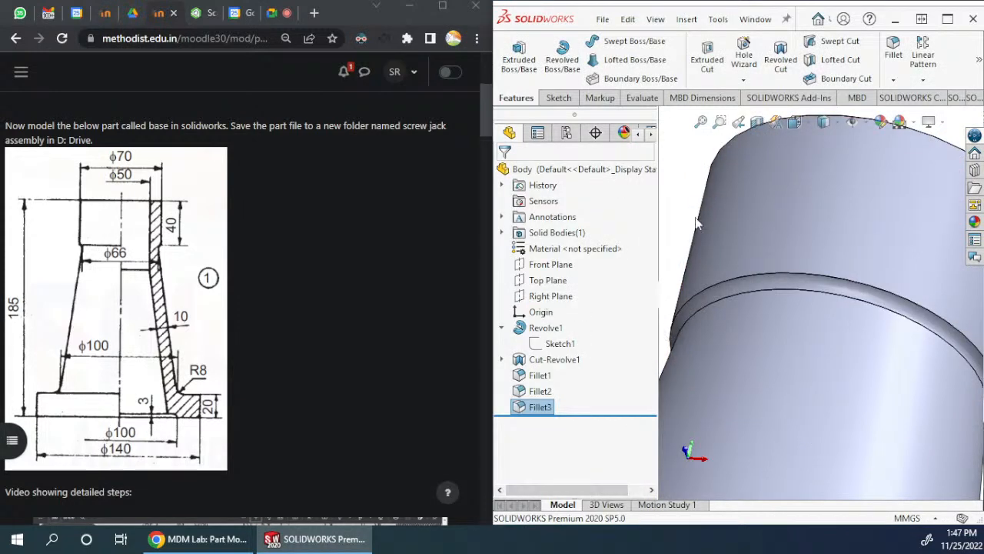
{"action": "left_click", "coordinate": [681, 203]}
Step: Save the Body part with the finished fillets
{"action": "scroll", "coordinate": [681, 203], "scroll_direction": "up", "scroll_amount": 7}
{"action": "middle_click_drag", "start_coordinate": [806, 219], "coordinate": [942, 340]}
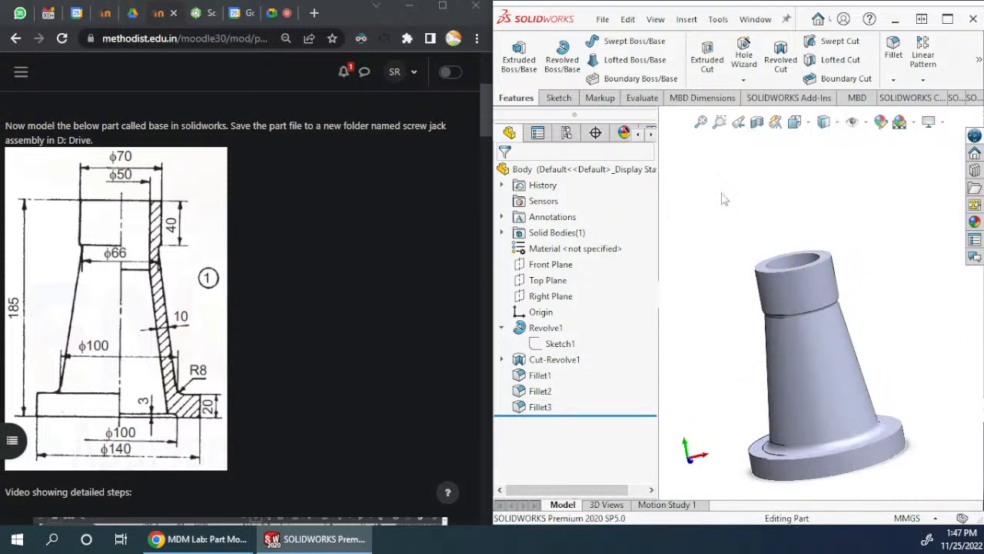
{"action": "left_click", "coordinate": [603, 20]}
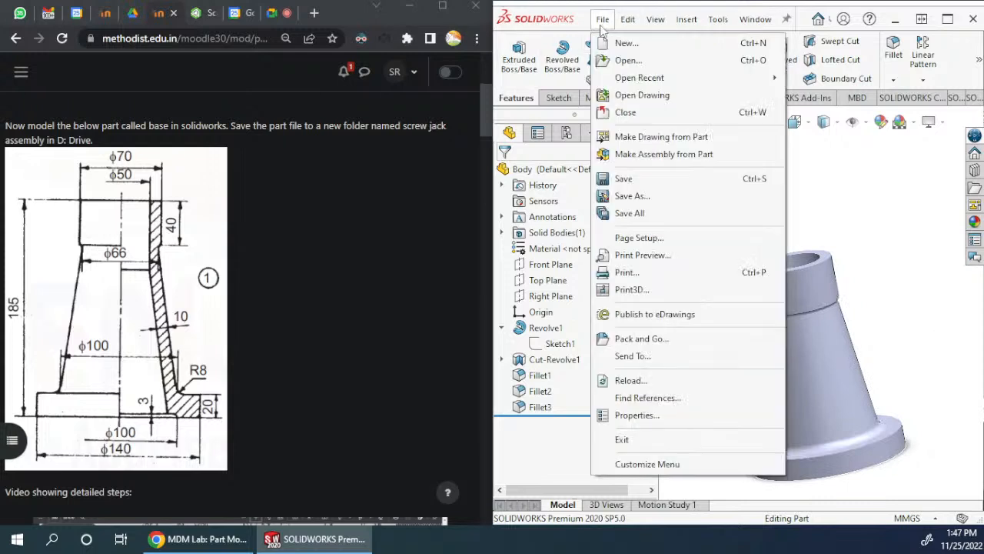
{"action": "left_click", "coordinate": [634, 183]}
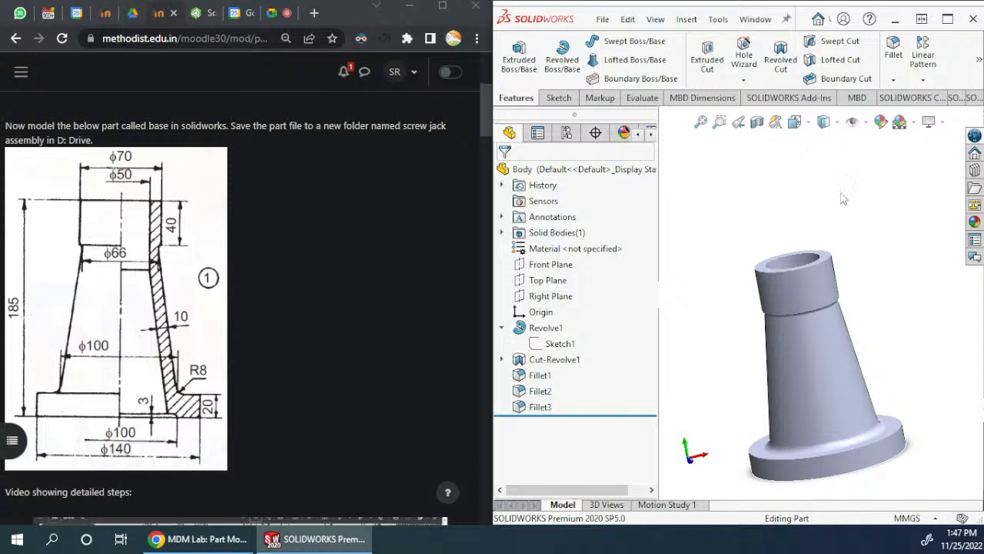
Step: Create a new part document, set its units to MMGS, and widen the modelling window beside the browser
{"action": "left_click", "coordinate": [603, 20]}
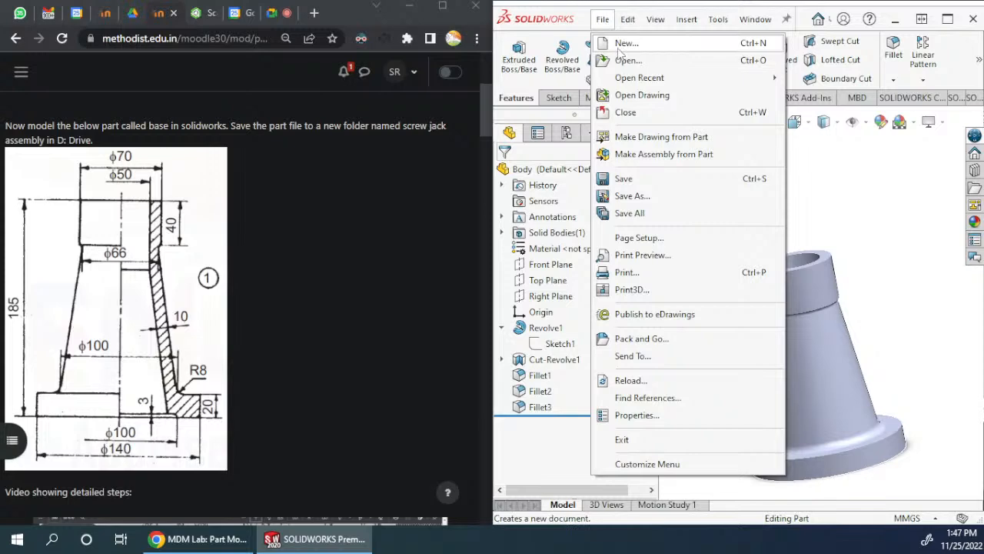
{"action": "left_click", "coordinate": [620, 48]}
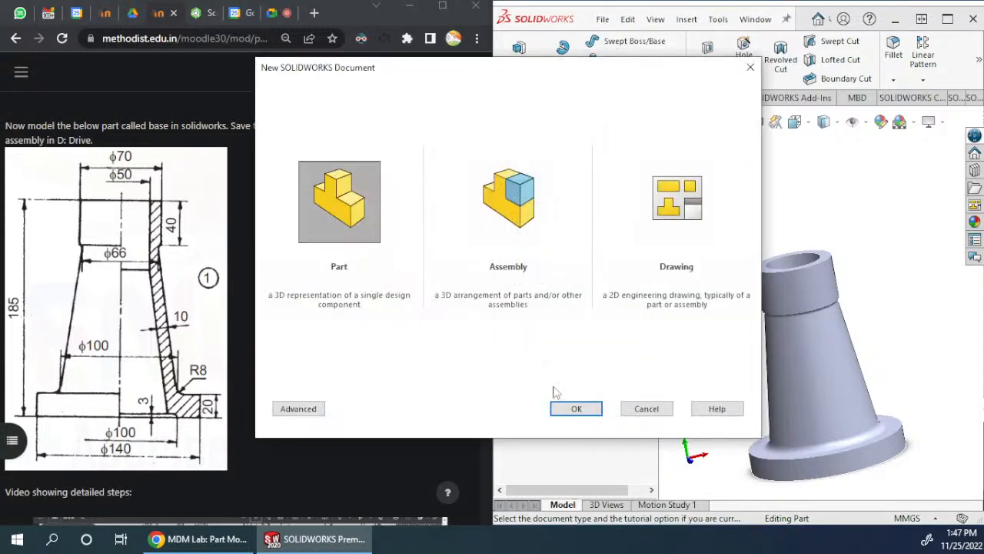
{"action": "left_click", "coordinate": [574, 409]}
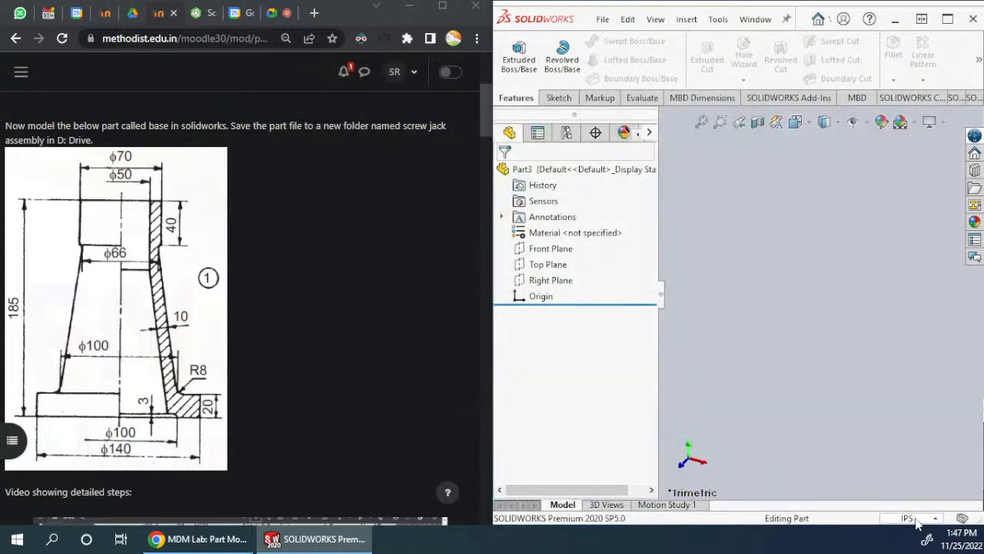
{"action": "left_click", "coordinate": [915, 520]}
{"action": "left_click", "coordinate": [899, 460]}
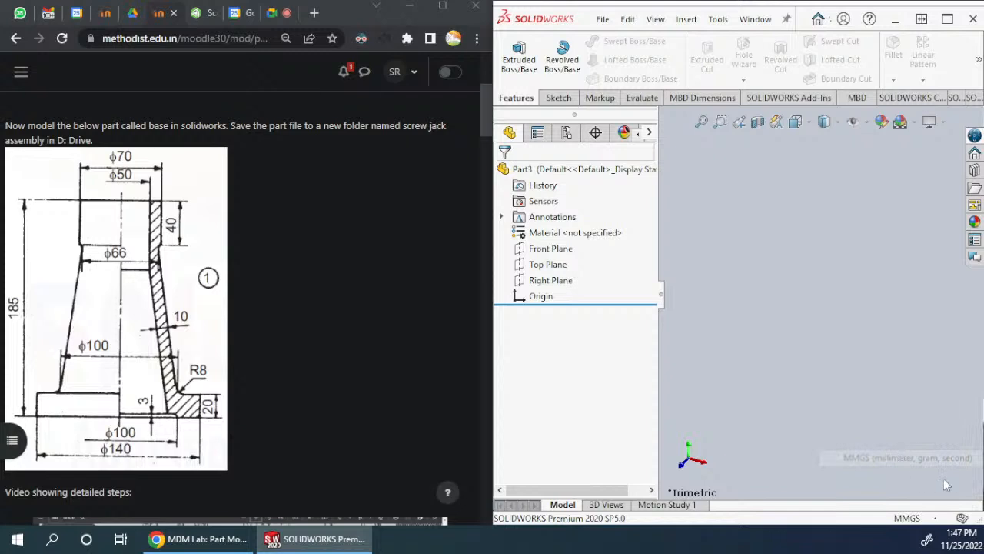
{"action": "left_click_drag", "start_coordinate": [489, 272], "coordinate": [392, 281]}
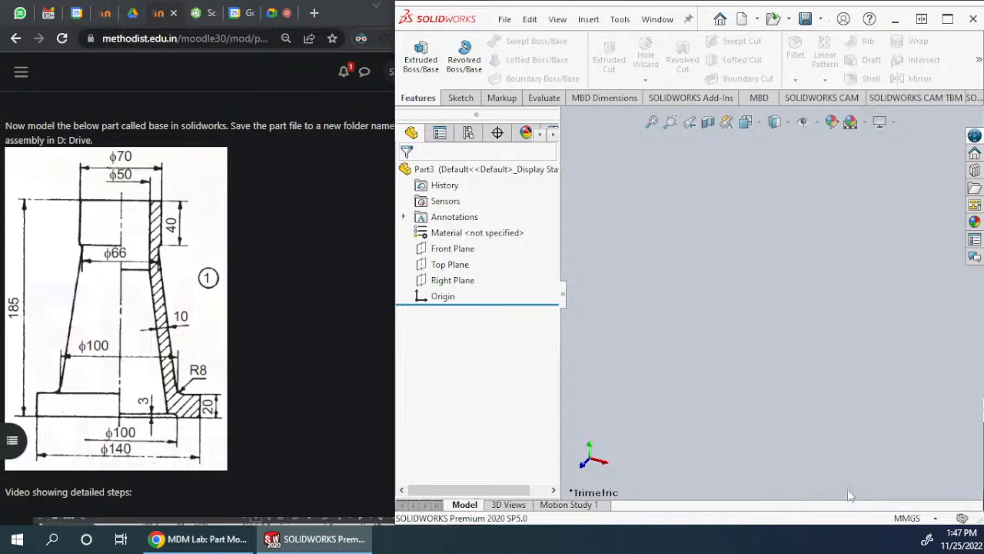
{"action": "left_click", "coordinate": [909, 517]}
{"action": "left_click", "coordinate": [876, 459]}
Step: Bring the reference drawing of the Nut into view on the browser's lab page and return to SOLIDWORKS
{"action": "left_click", "coordinate": [289, 287]}
{"action": "scroll", "coordinate": [314, 326], "scroll_direction": "down", "scroll_amount": 3}
{"action": "scroll", "coordinate": [314, 326], "scroll_direction": "down", "scroll_amount": 5}
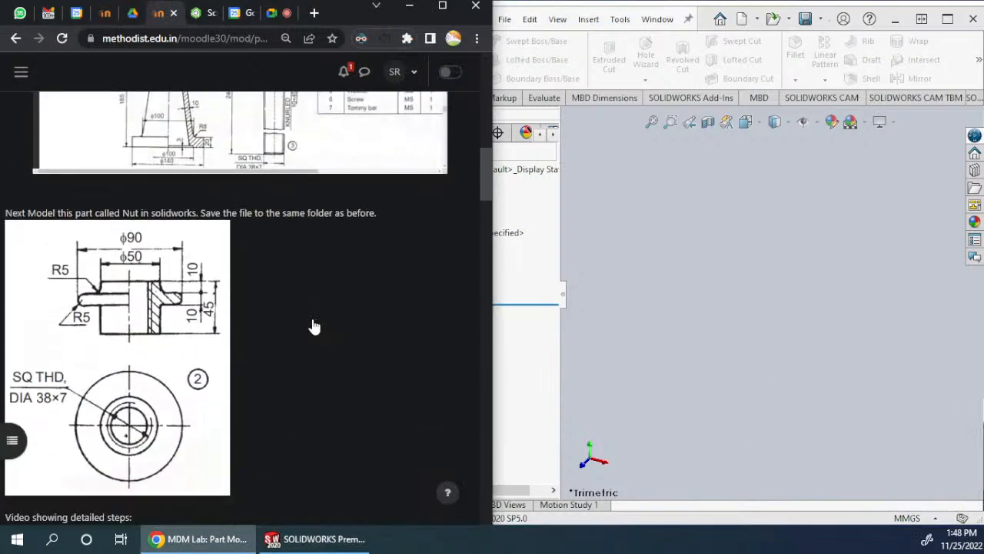
{"action": "left_click", "coordinate": [807, 275]}
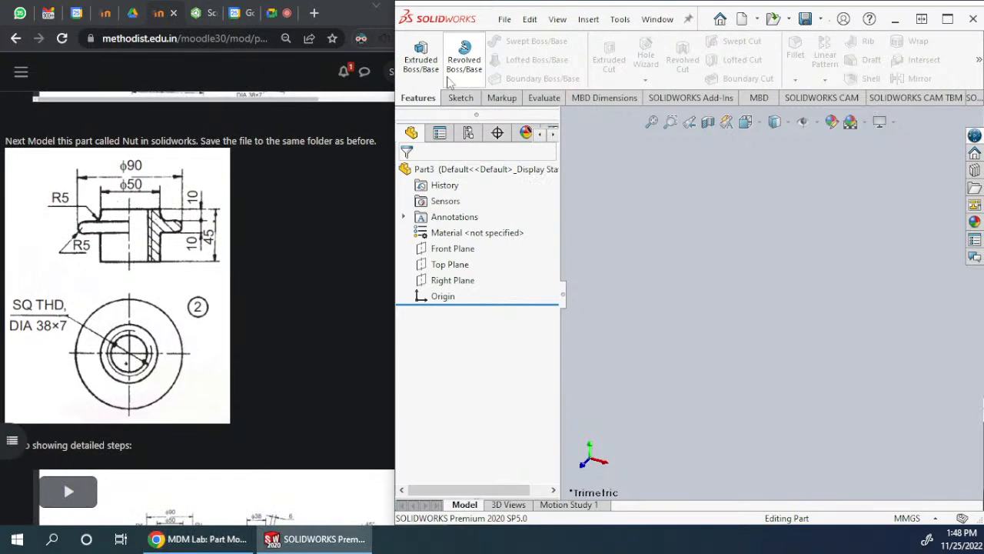
Step: Start a sketch on the Front Plane and draw a vertical centerline about 28 mm long upward from the origin
{"action": "left_click", "coordinate": [460, 98]}
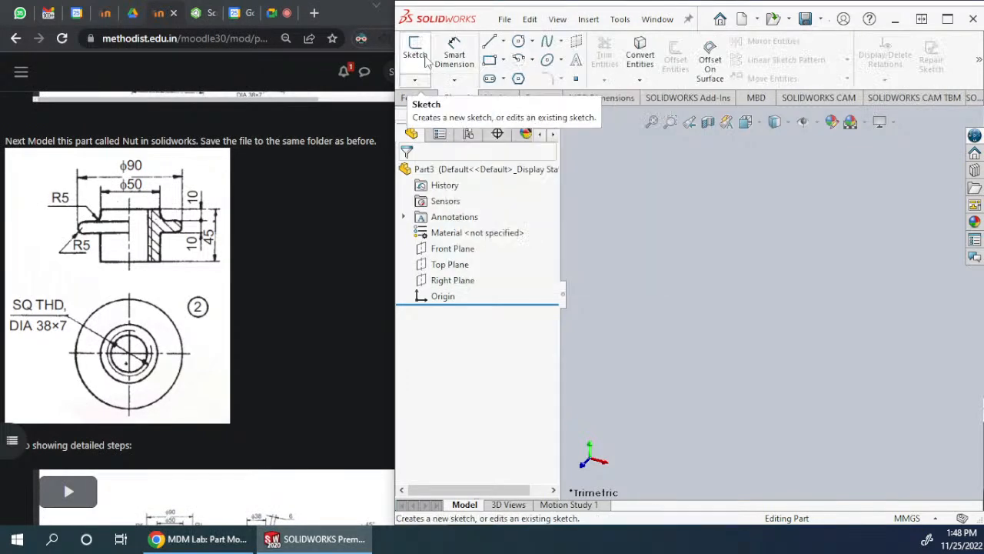
{"action": "left_click", "coordinate": [415, 50]}
{"action": "left_click", "coordinate": [673, 183]}
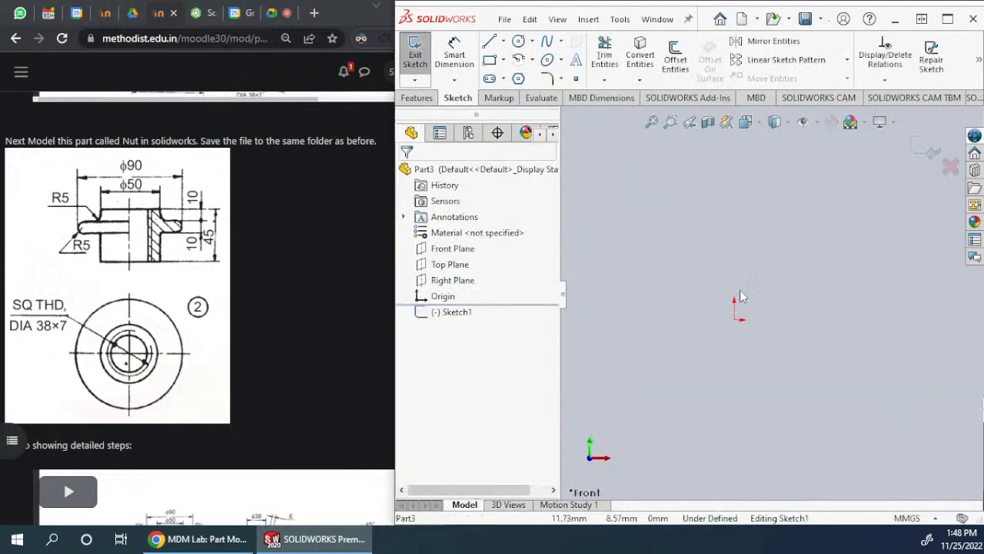
{"action": "left_click", "coordinate": [503, 41]}
{"action": "left_click", "coordinate": [524, 77]}
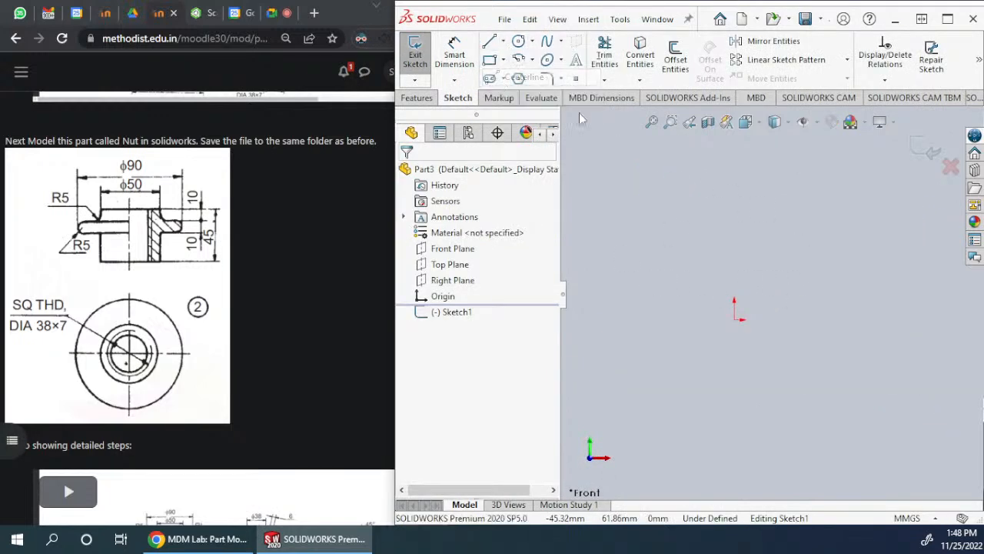
{"action": "left_click", "coordinate": [735, 319]}
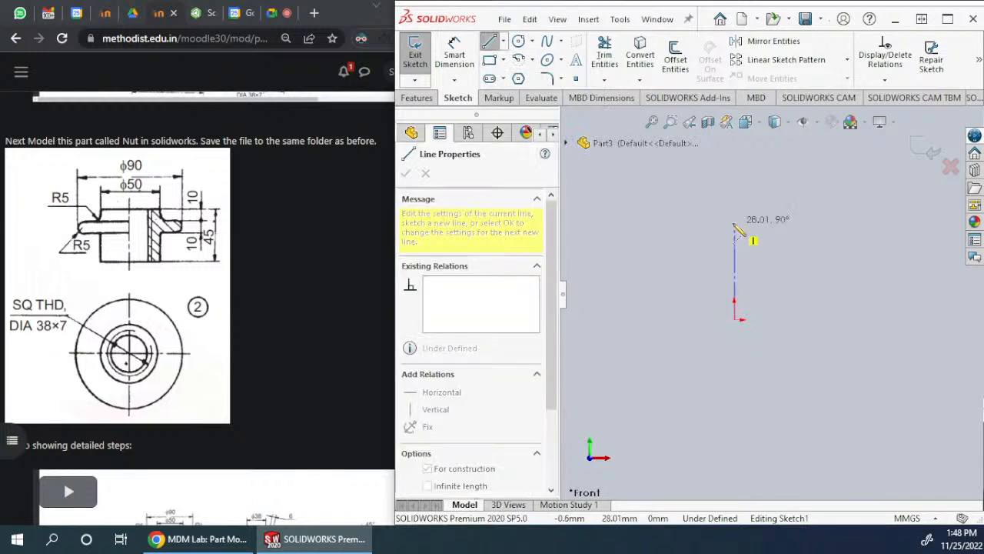
{"action": "left_click", "coordinate": [736, 224]}
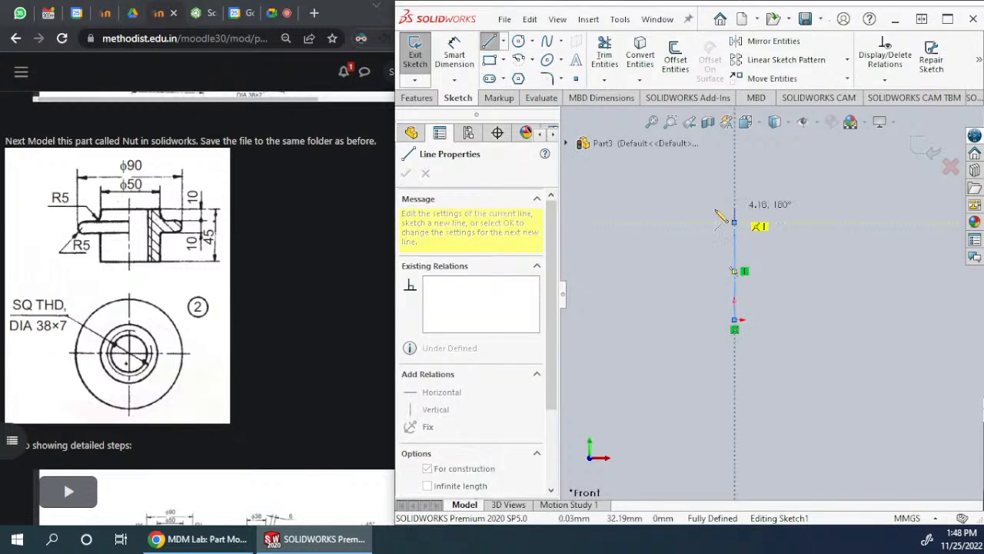
Step: Dimension the vertical centerline's length as 45 mm
{"action": "left_click", "coordinate": [454, 60]}
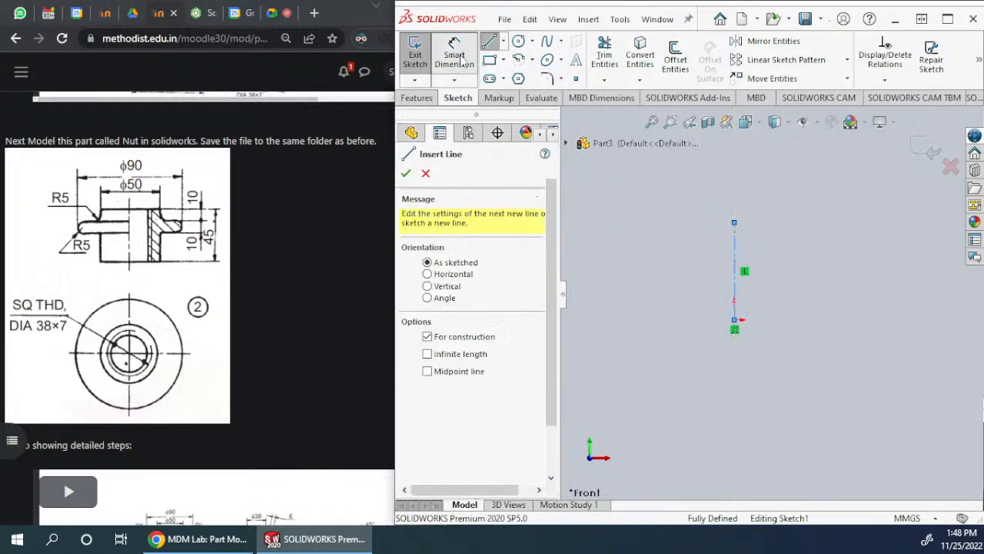
{"action": "left_click", "coordinate": [737, 254]}
{"action": "left_click", "coordinate": [692, 266]}
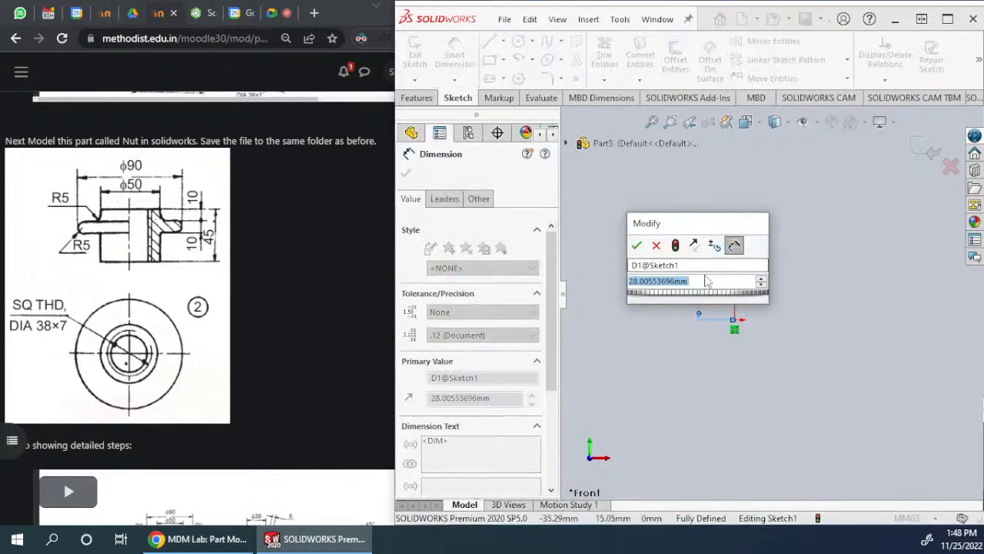
{"action": "type", "text": "45"}
{"action": "left_click", "coordinate": [637, 245]}
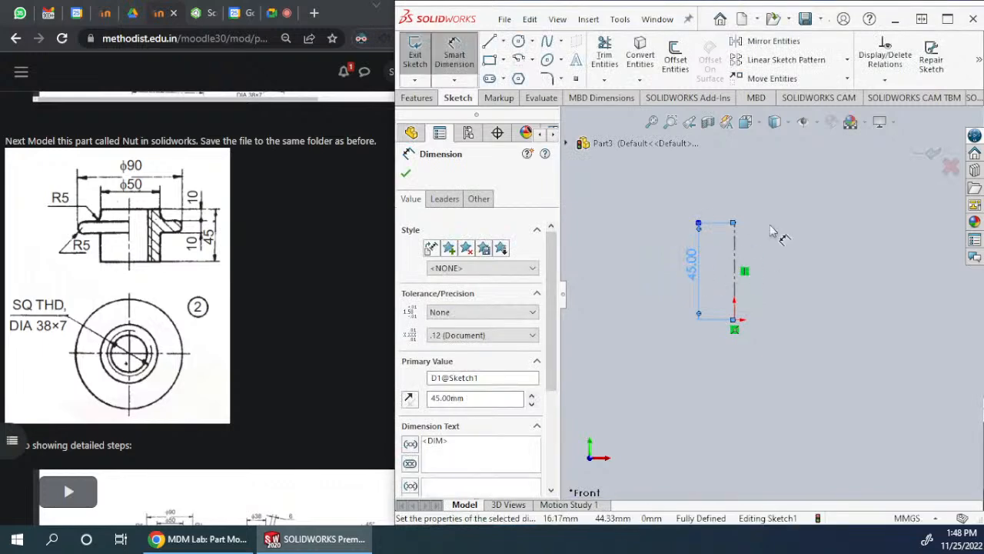
{"action": "key", "text": "Escape"}
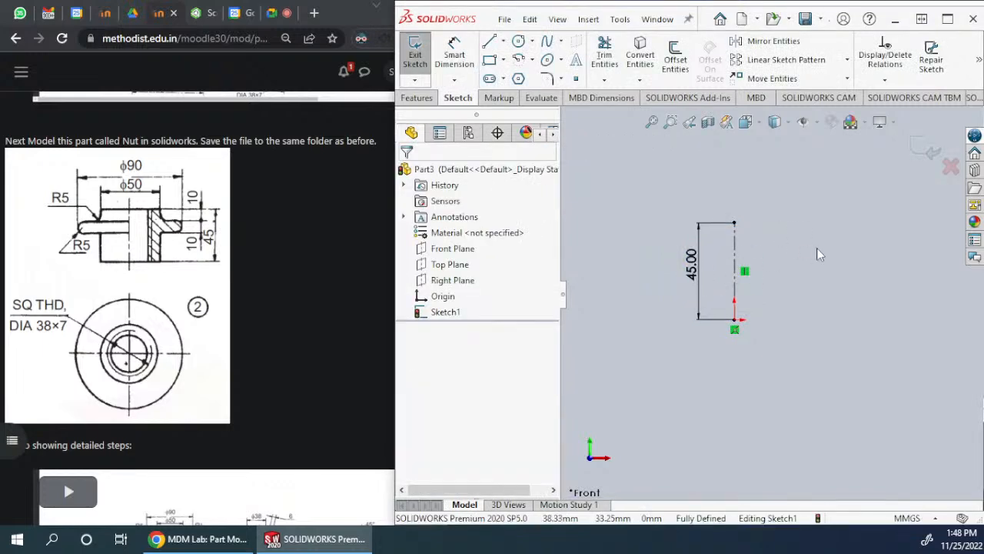
Step: Sketch the nut's closed half-section beside the centerline, level with its ends, as a vertical wall with a rectangular flange projecting outward near the top
{"action": "scroll", "coordinate": [817, 247], "scroll_direction": "down", "scroll_amount": 2}
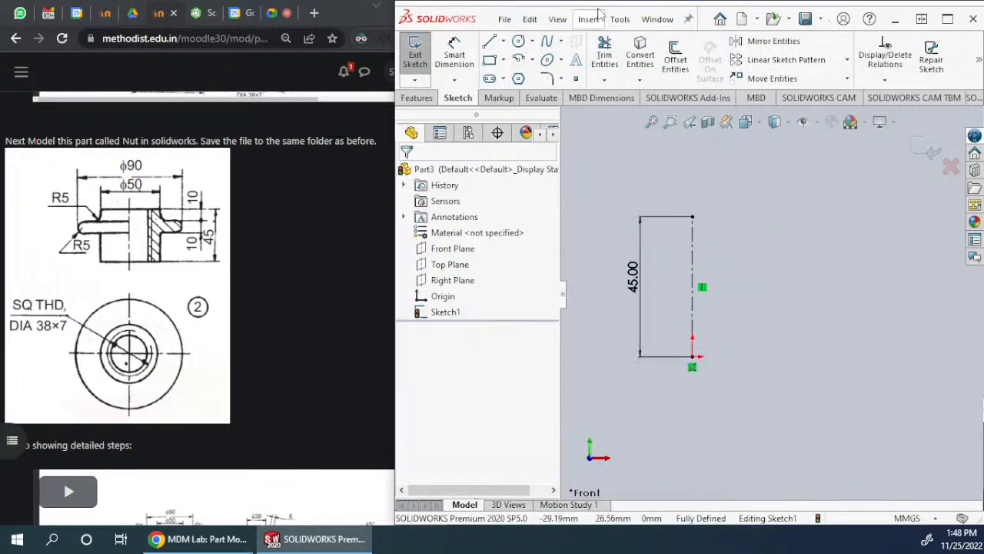
{"action": "left_click", "coordinate": [491, 43]}
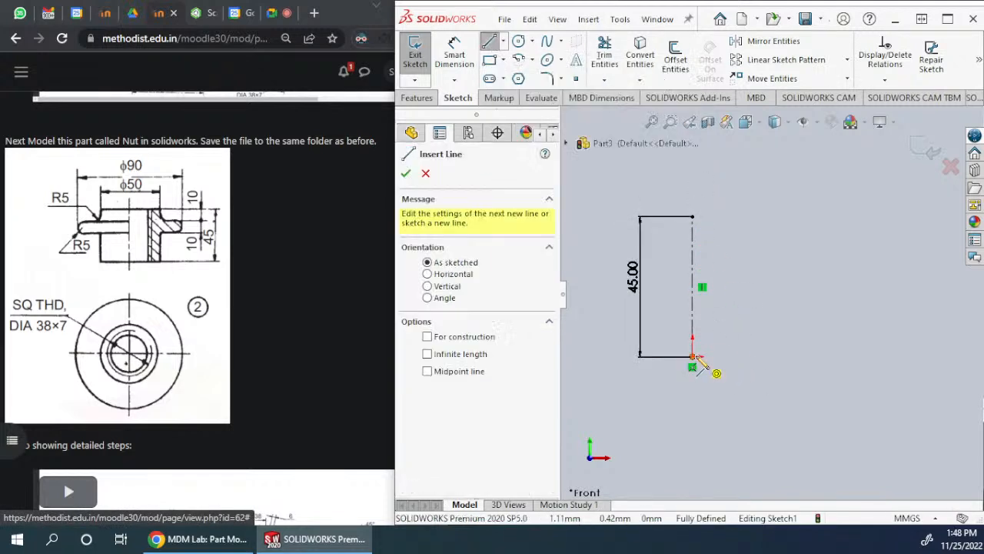
{"action": "left_click", "coordinate": [762, 357]}
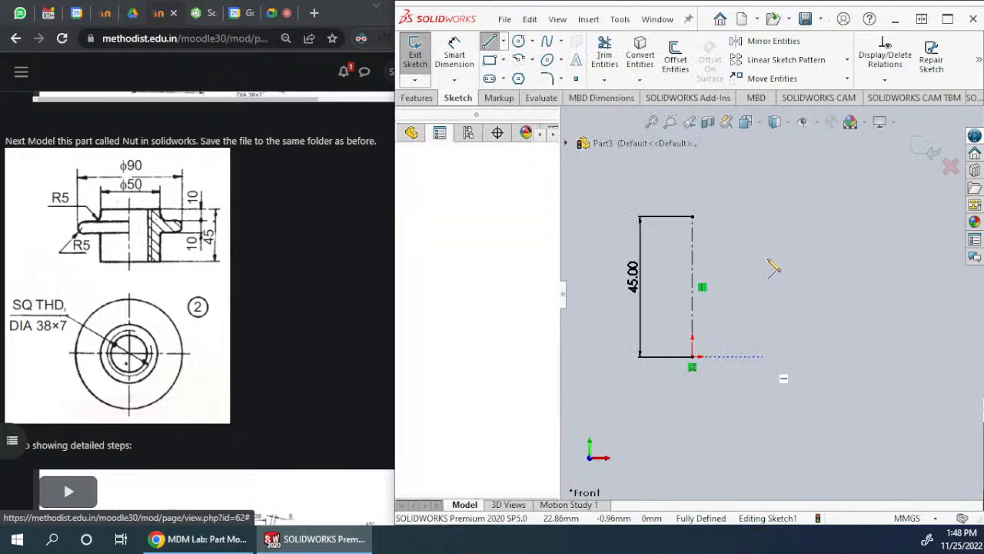
{"action": "left_click", "coordinate": [763, 216]}
{"action": "left_click", "coordinate": [791, 217]}
{"action": "left_click", "coordinate": [791, 246]}
{"action": "left_click", "coordinate": [834, 247]}
{"action": "left_click", "coordinate": [833, 271]}
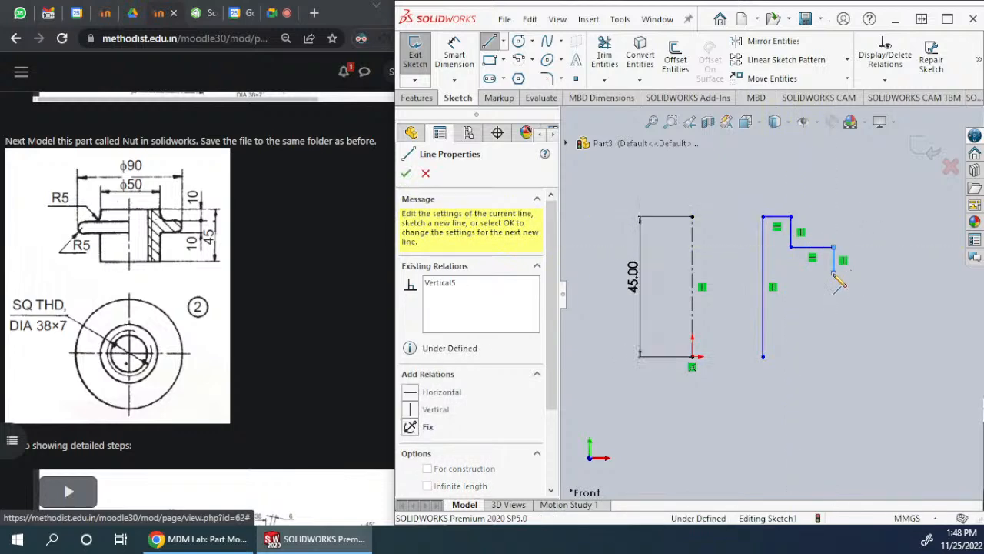
{"action": "left_click", "coordinate": [792, 273]}
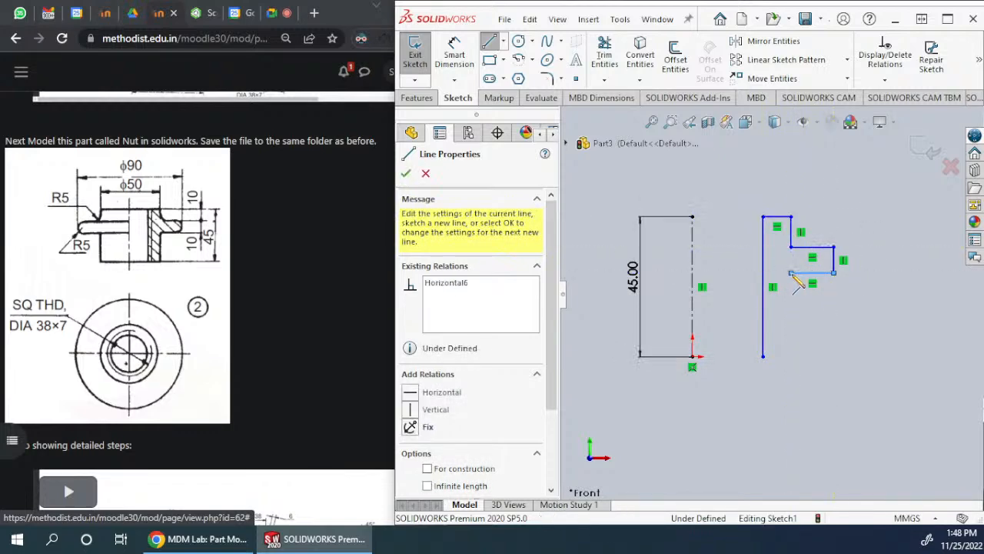
{"action": "left_click", "coordinate": [791, 356]}
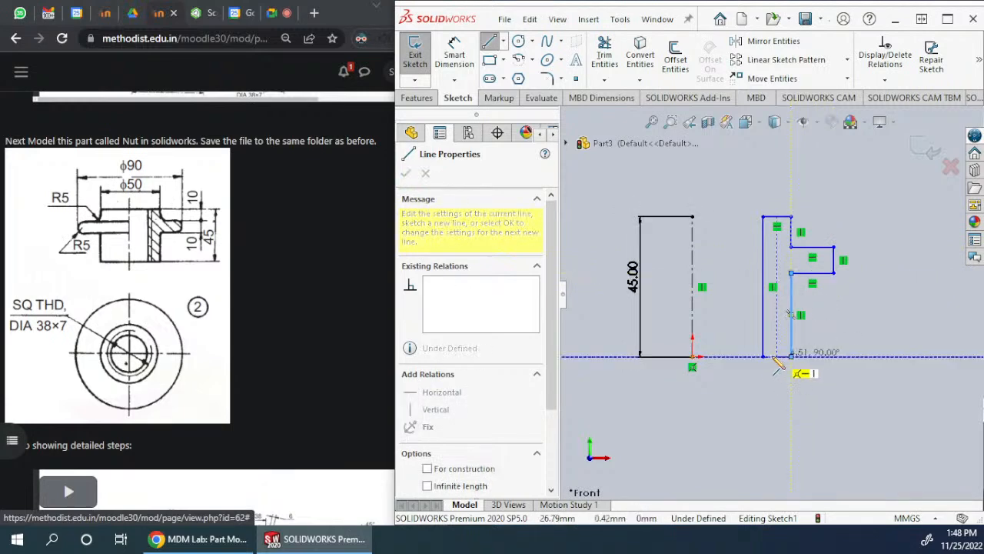
{"action": "left_click", "coordinate": [763, 356]}
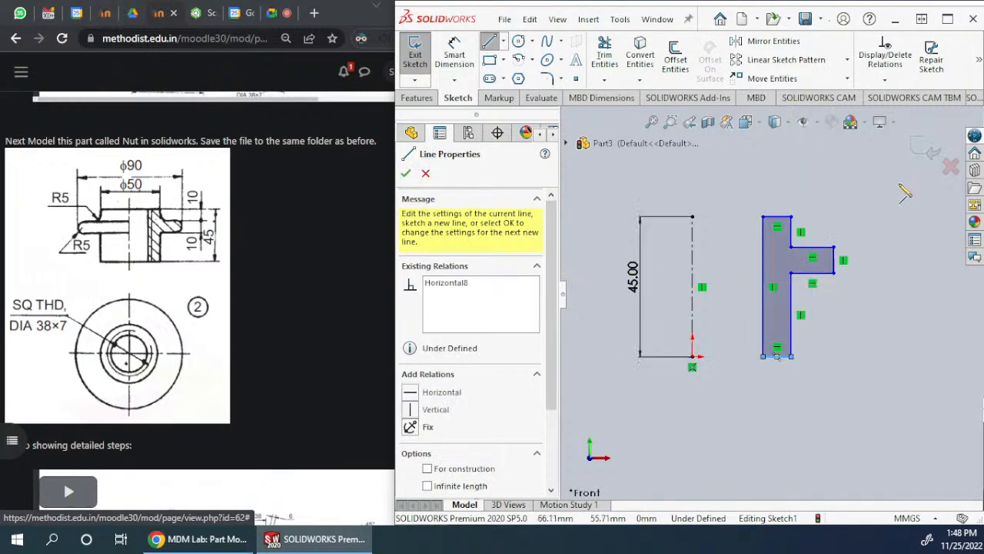
{"action": "key", "text": "Escape"}
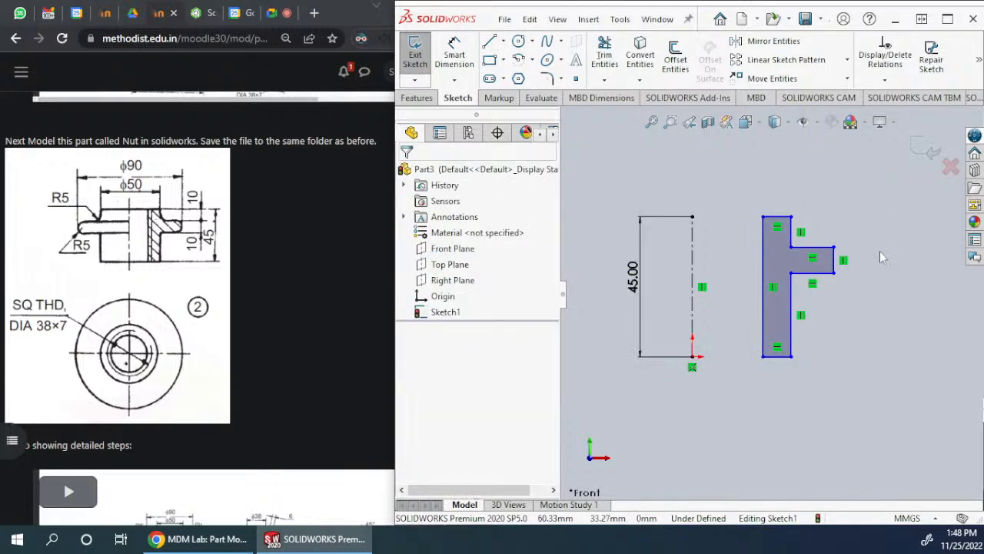
Step: Sketch a circle about 8.3 mm in diameter centered on the midpoint of the flange's outer vertical line and passing through its endpoints
{"action": "scroll", "coordinate": [843, 249], "scroll_direction": "down", "scroll_amount": 3}
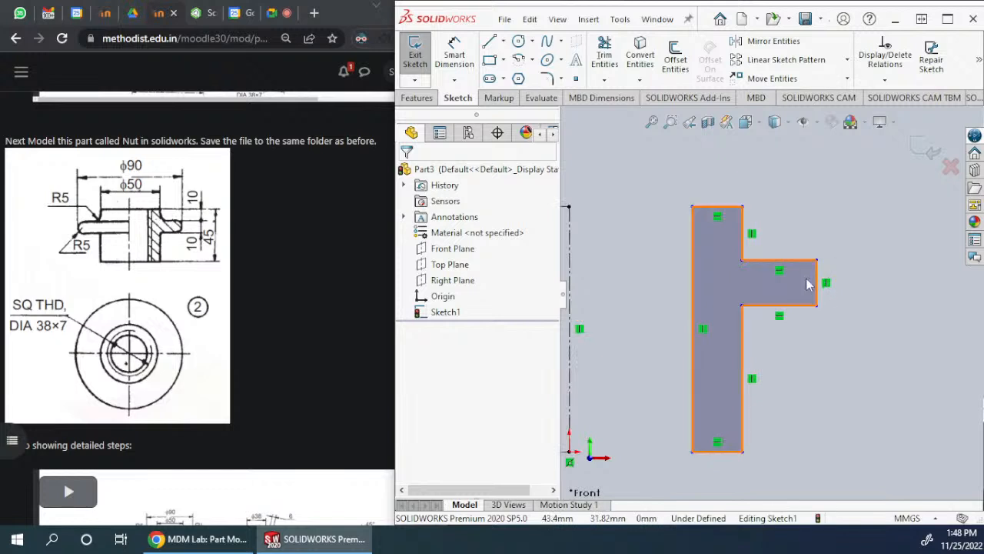
{"action": "left_click", "coordinate": [817, 283]}
{"action": "left_click", "coordinate": [849, 248]}
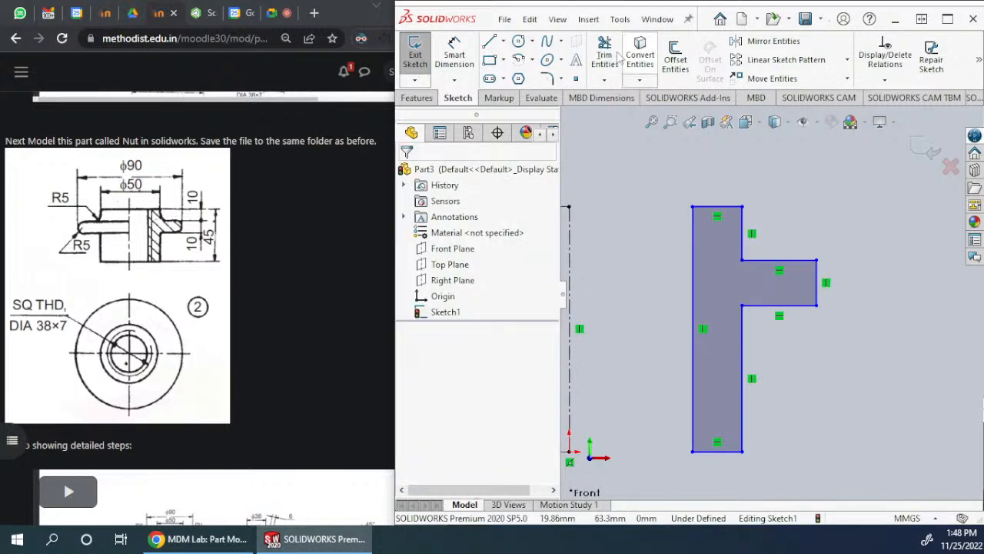
{"action": "left_click", "coordinate": [518, 41]}
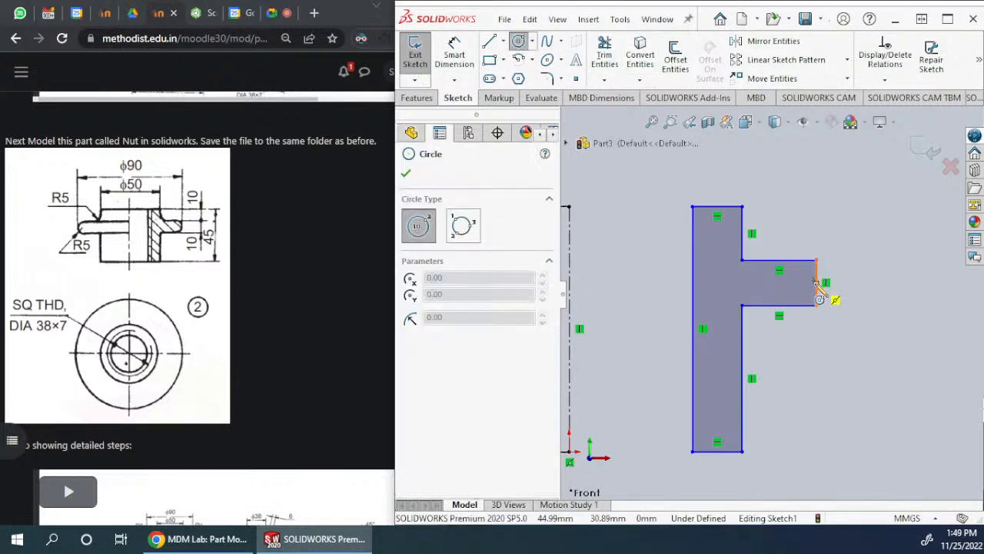
{"action": "left_click", "coordinate": [817, 283]}
{"action": "left_click", "coordinate": [836, 268]}
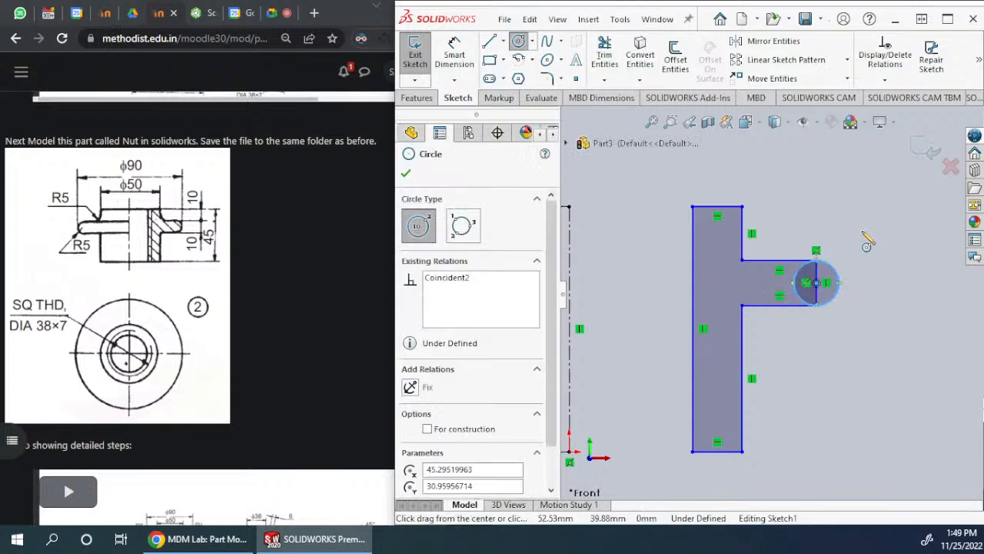
{"action": "key", "text": "Escape"}
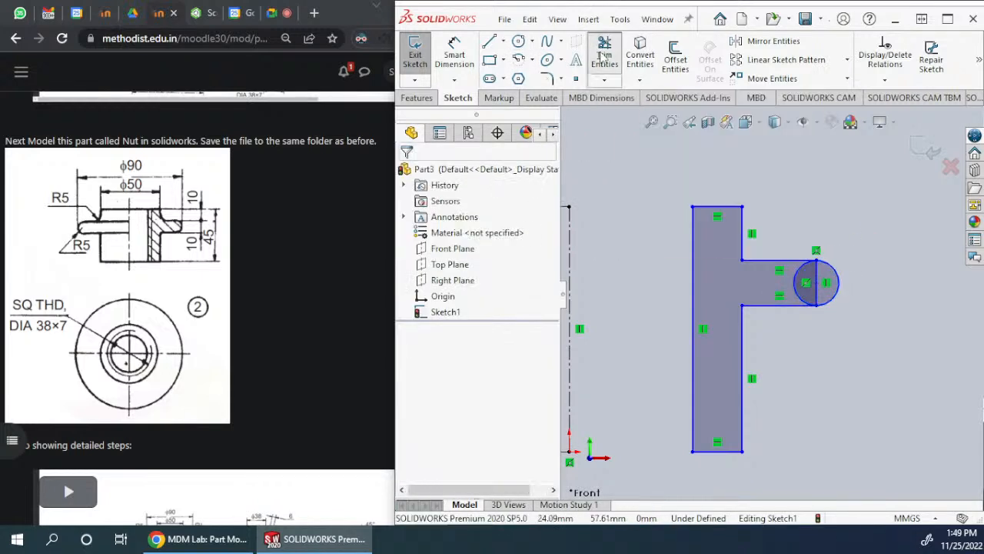
Step: Trim away the circle's inner half and convert the flange's outer vertical line to construction geometry
{"action": "left_click", "coordinate": [605, 55]}
{"action": "left_click_drag", "start_coordinate": [789, 283], "coordinate": [768, 278]}
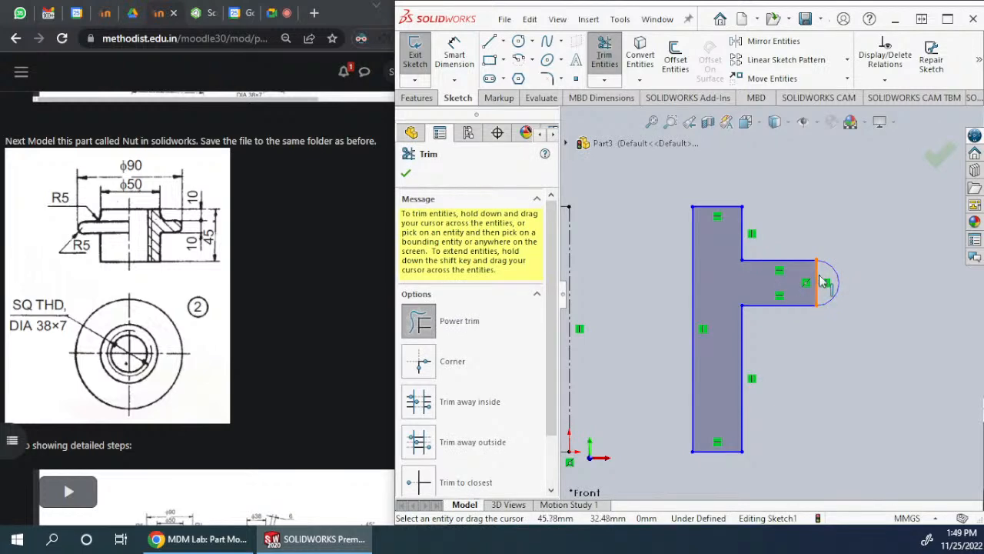
{"action": "key", "text": "Escape"}
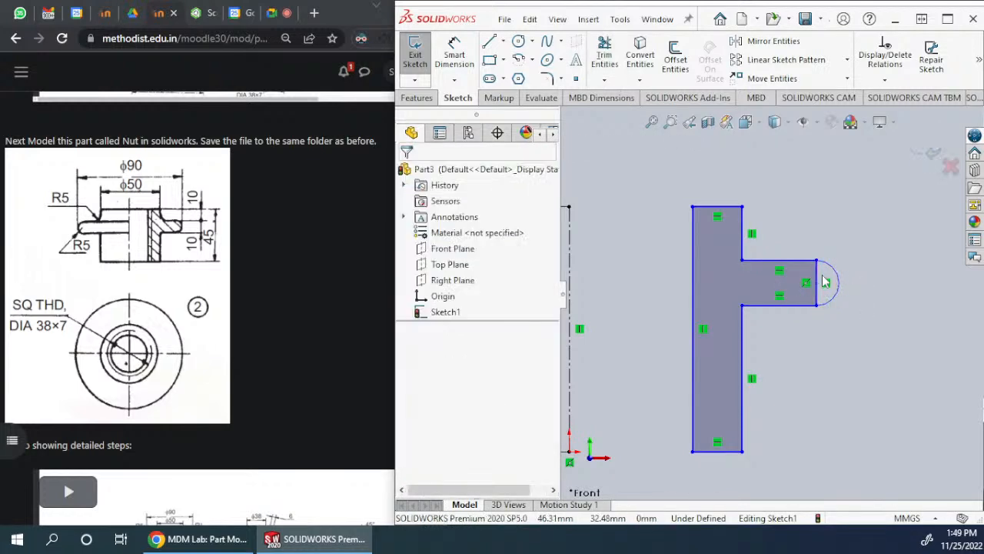
{"action": "left_click", "coordinate": [816, 274]}
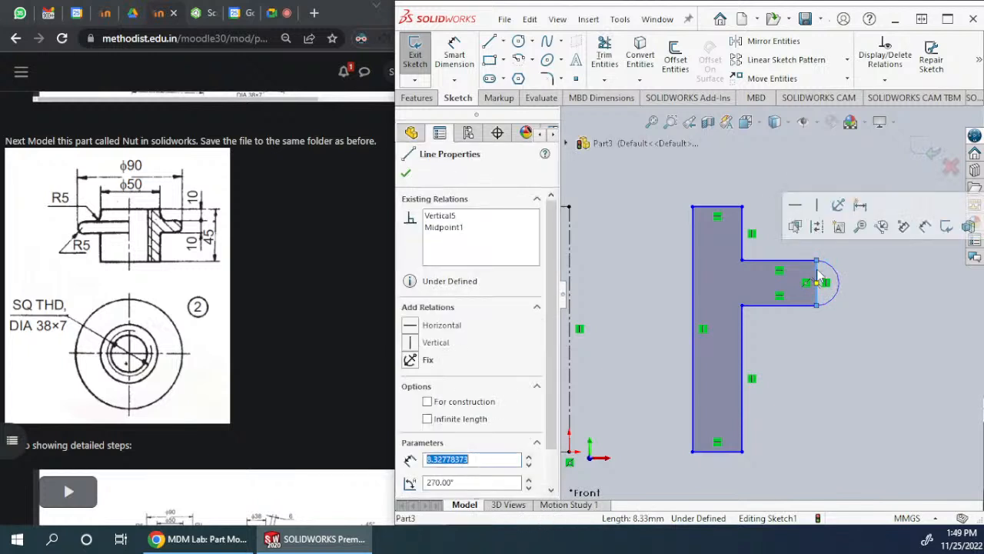
{"action": "left_click", "coordinate": [820, 226]}
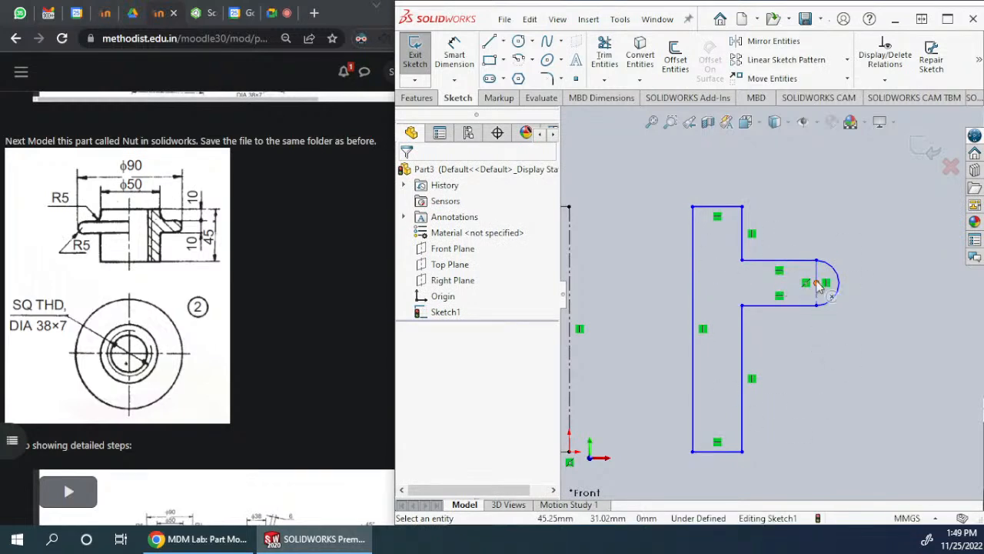
Step: Dimension the short outer wall line above the flange as 10 mm
{"action": "scroll", "coordinate": [803, 251], "scroll_direction": "up", "scroll_amount": 2}
{"action": "left_click", "coordinate": [459, 51]}
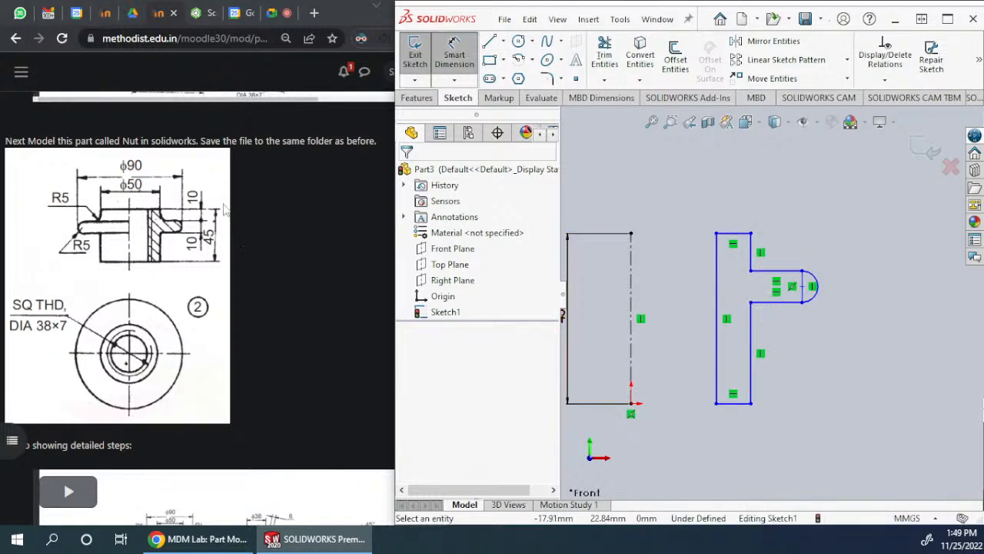
{"action": "left_click", "coordinate": [752, 252]}
{"action": "left_click", "coordinate": [783, 248]}
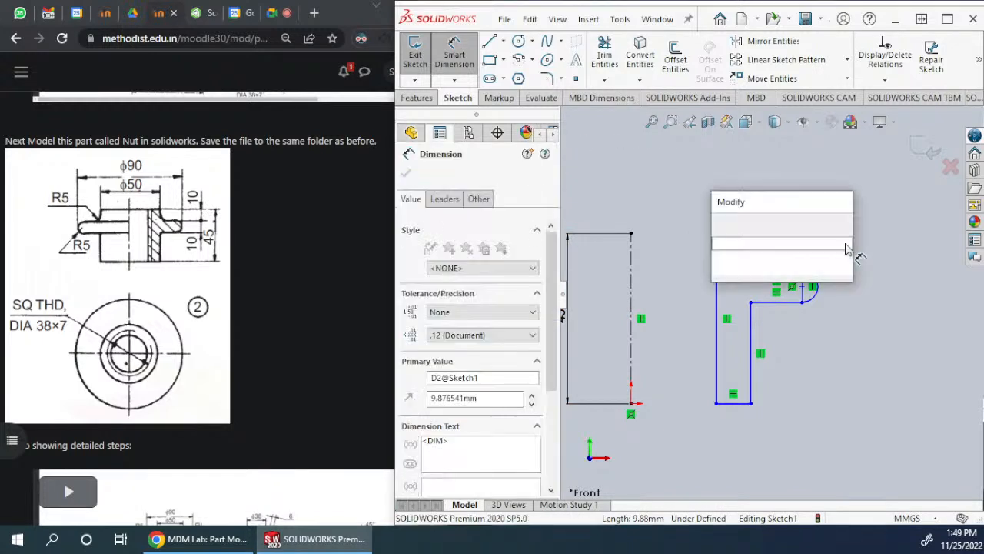
{"action": "type", "text": "10"}
{"action": "key", "text": "Return"}
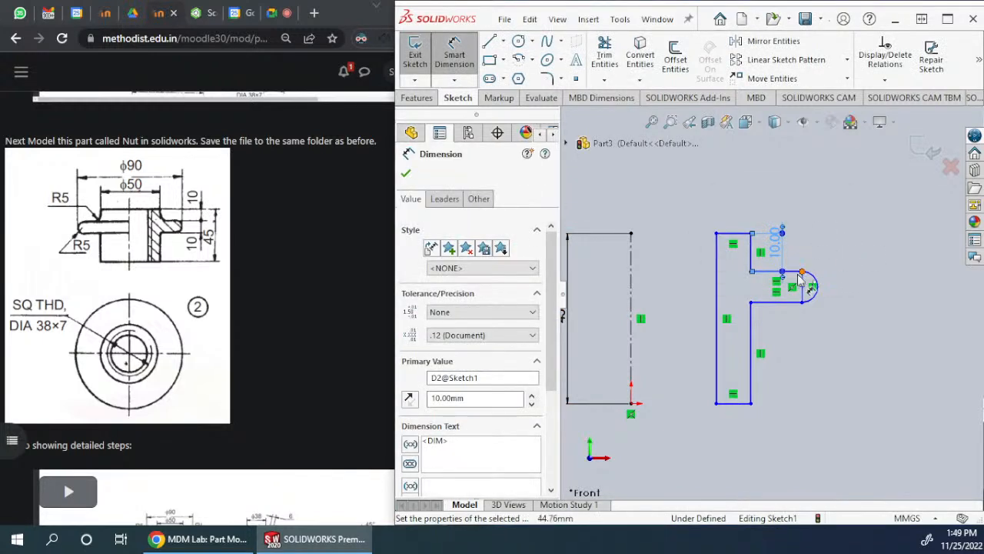
Step: Dimension the flange's thickness as 10 mm
{"action": "left_click", "coordinate": [773, 302]}
{"action": "left_click", "coordinate": [773, 302]}
{"action": "left_click", "coordinate": [863, 287]}
{"action": "type", "text": "10"}
{"action": "key", "text": "Return"}
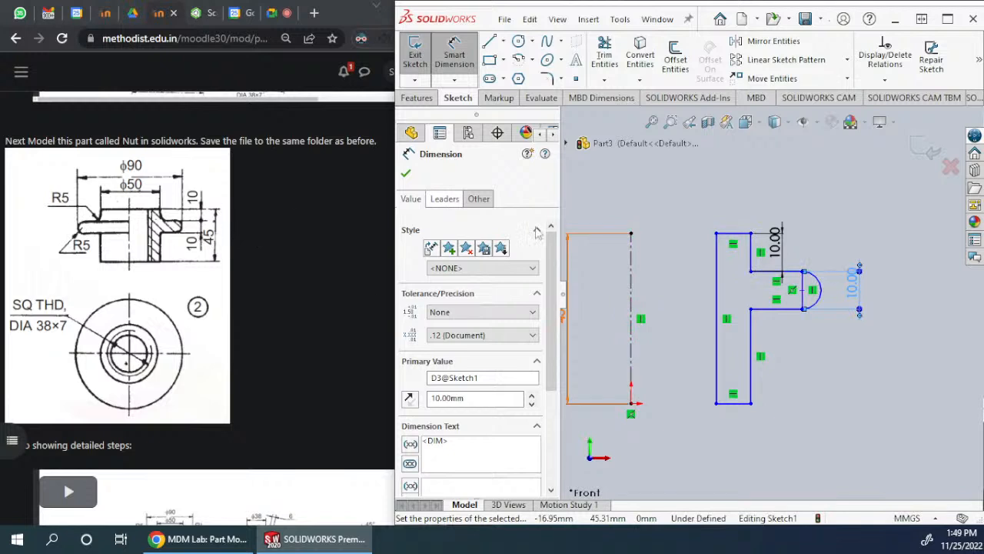
Step: Dimension the outer wall's diameter across the centerline as 50 mm
{"action": "left_click", "coordinate": [631, 253]}
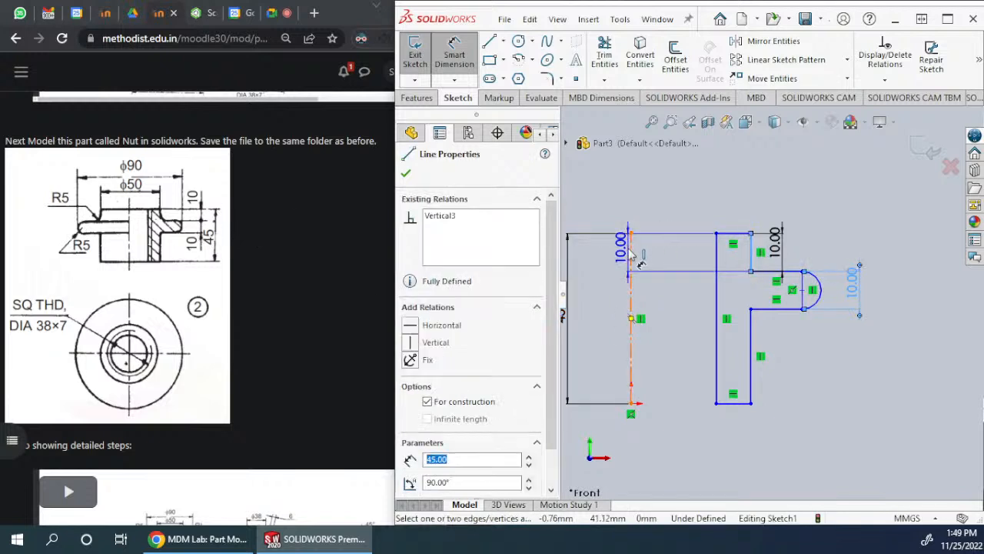
{"action": "left_click", "coordinate": [594, 198]}
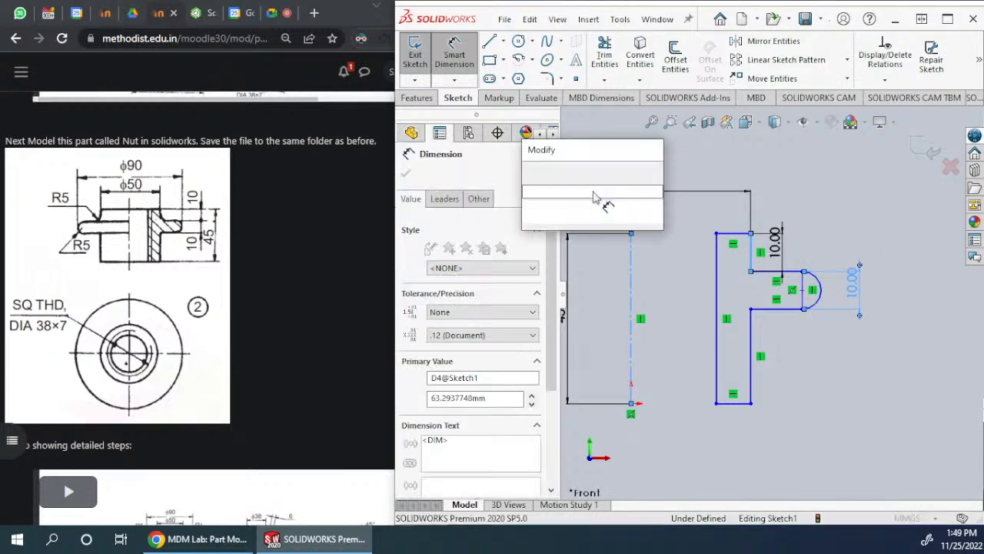
{"action": "type", "text": "5"}
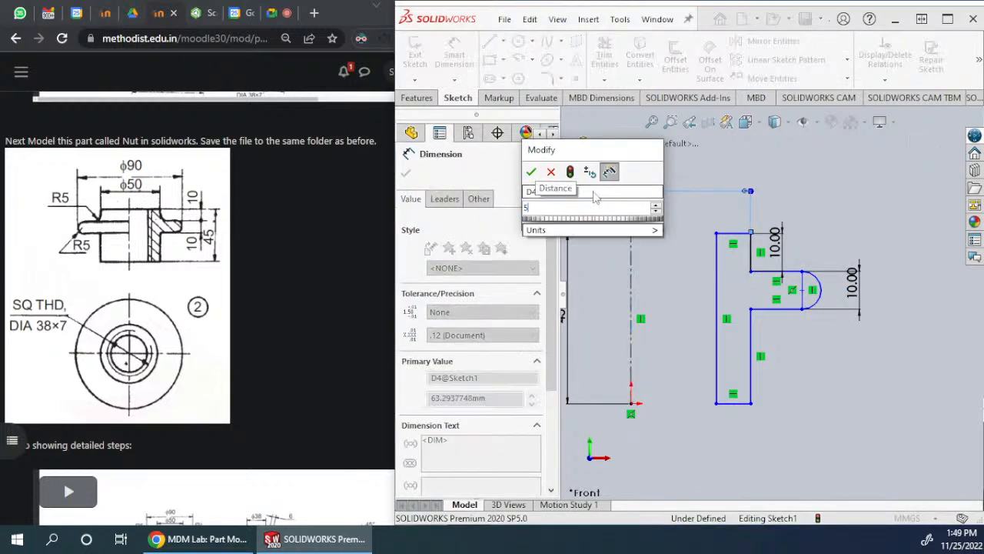
{"action": "type", "text": "0"}
{"action": "key", "text": "Return"}
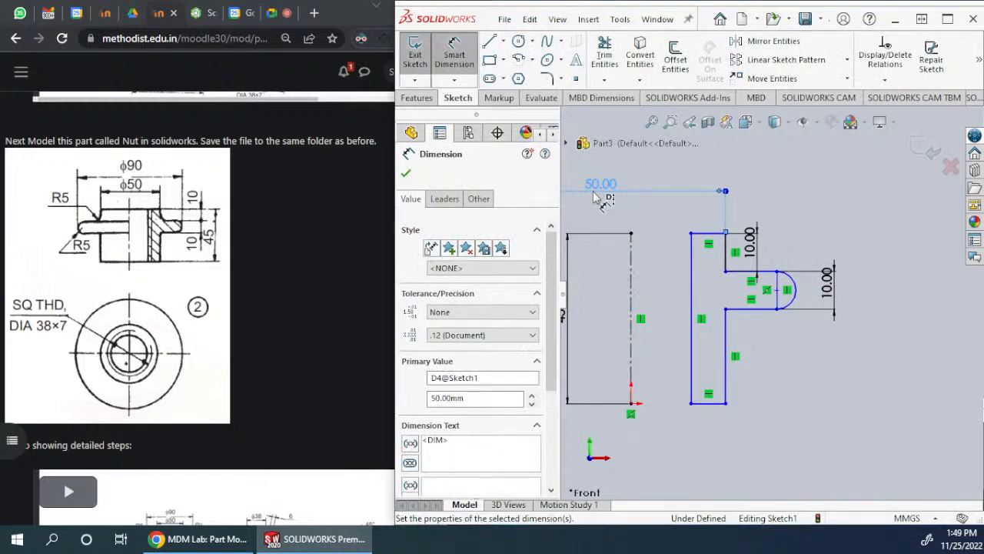
{"action": "scroll", "coordinate": [838, 209], "scroll_direction": "up", "scroll_amount": 2}
{"action": "left_click", "coordinate": [696, 216]}
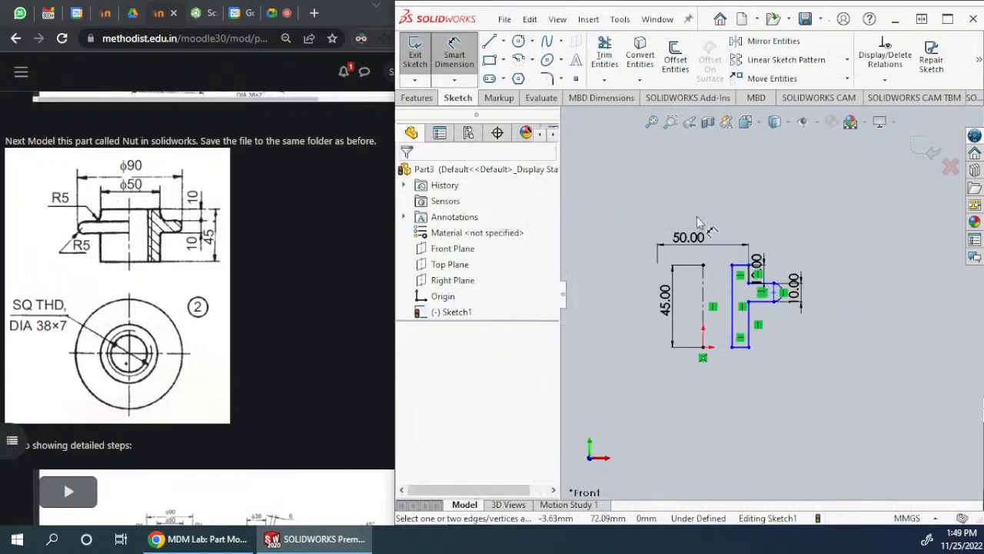
Step: Try to dimension the flange's rounded end from the centerline, and delete that dimension
{"action": "left_click", "coordinate": [802, 305]}
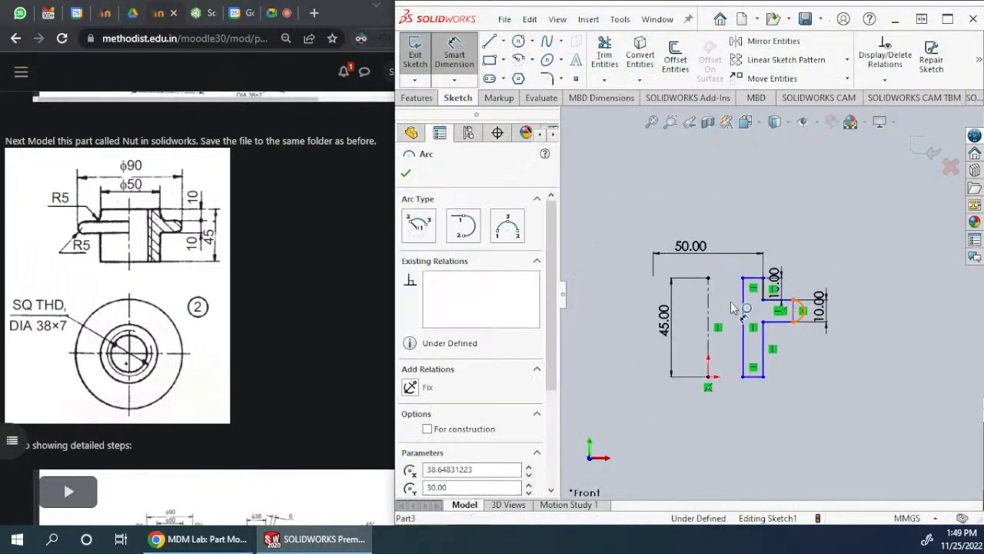
{"action": "left_click", "coordinate": [709, 306]}
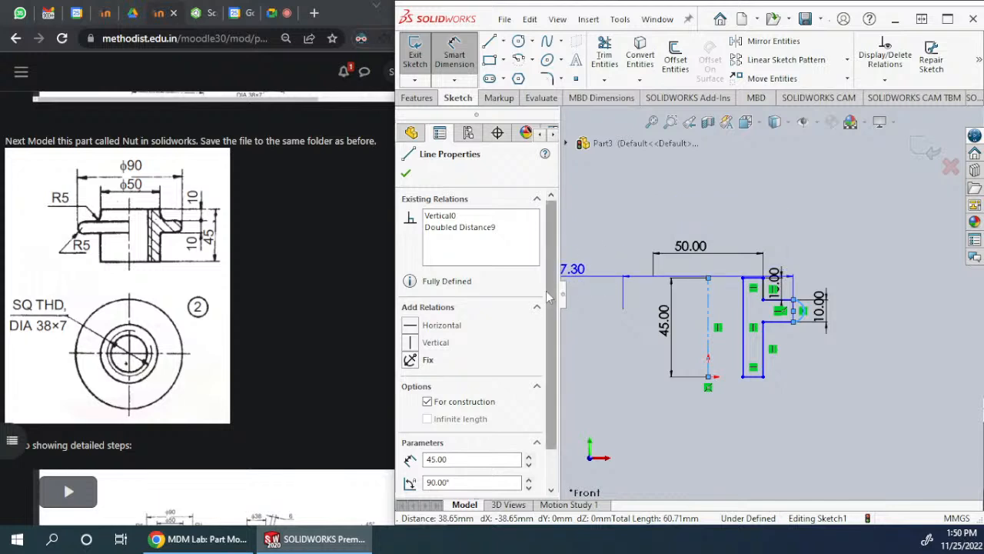
{"action": "scroll", "coordinate": [548, 335], "scroll_direction": "down", "scroll_amount": 2}
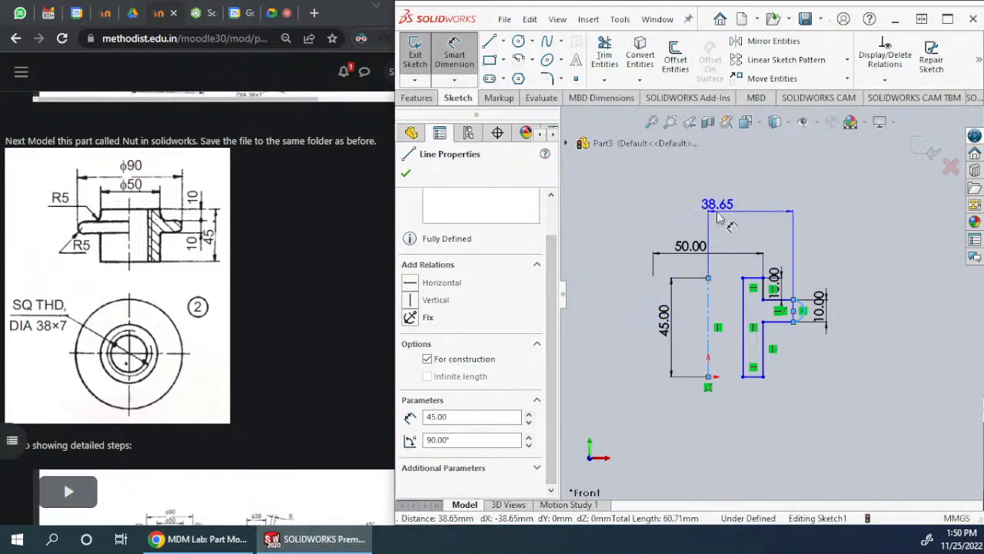
{"action": "left_click", "coordinate": [454, 80]}
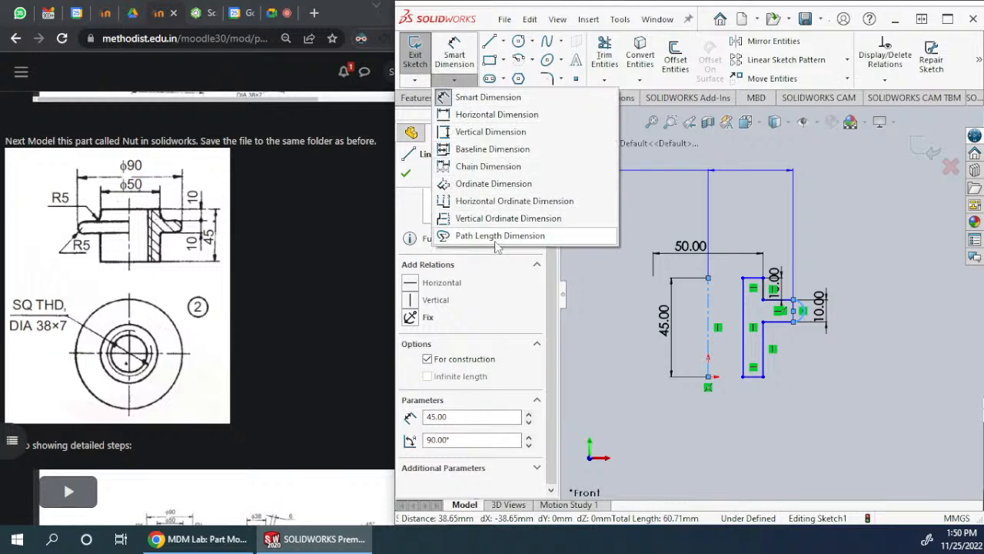
{"action": "left_click", "coordinate": [488, 97]}
{"action": "left_click", "coordinate": [766, 181]}
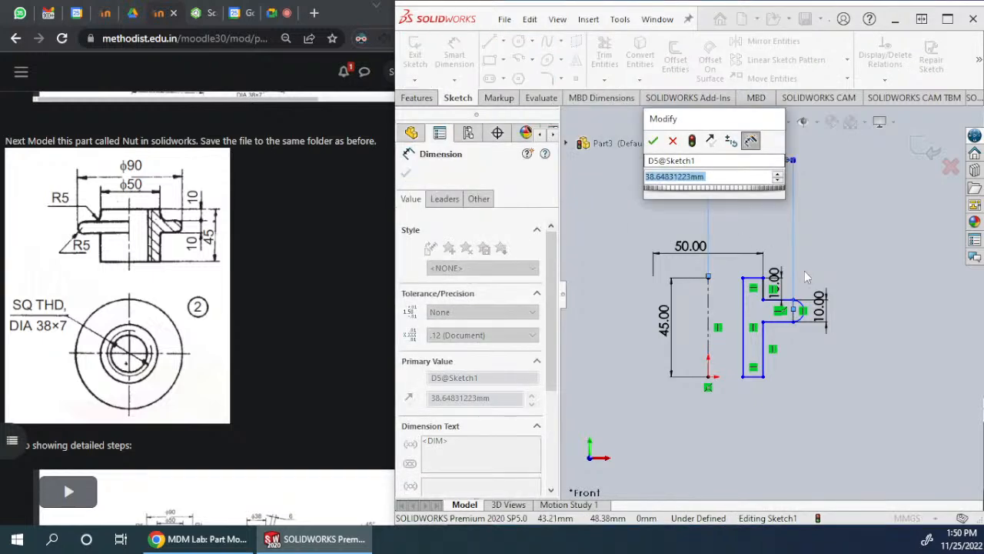
{"action": "key", "text": "Return"}
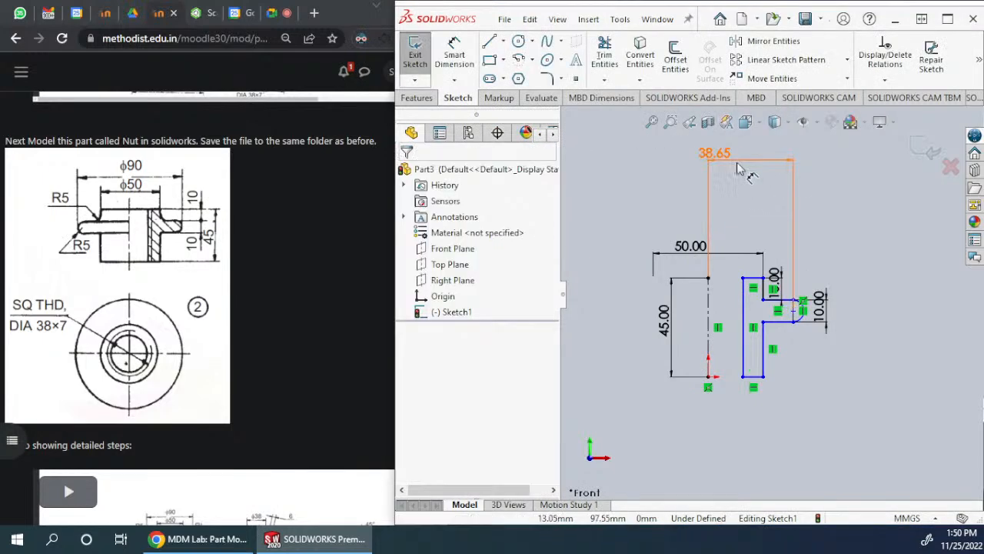
{"action": "left_click", "coordinate": [796, 224]}
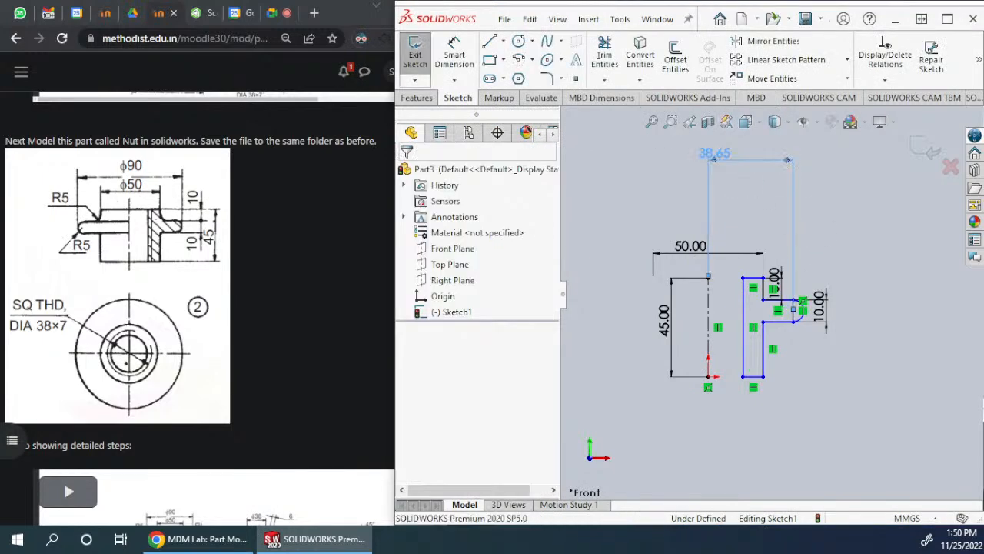
{"action": "key", "text": "Delete"}
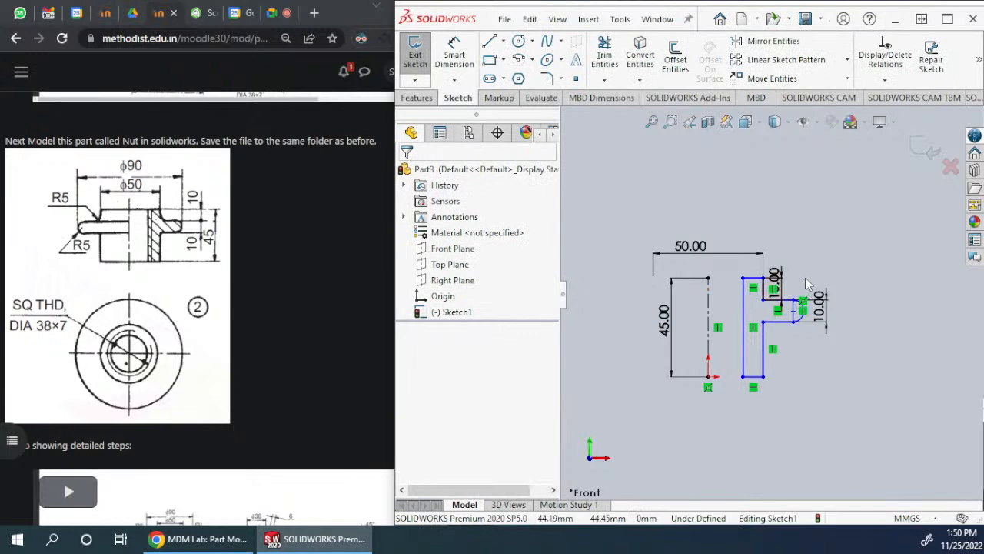
Step: Place a sketch point at the midpoint of the flange's end arc
{"action": "scroll", "coordinate": [803, 304], "scroll_direction": "down", "scroll_amount": 5}
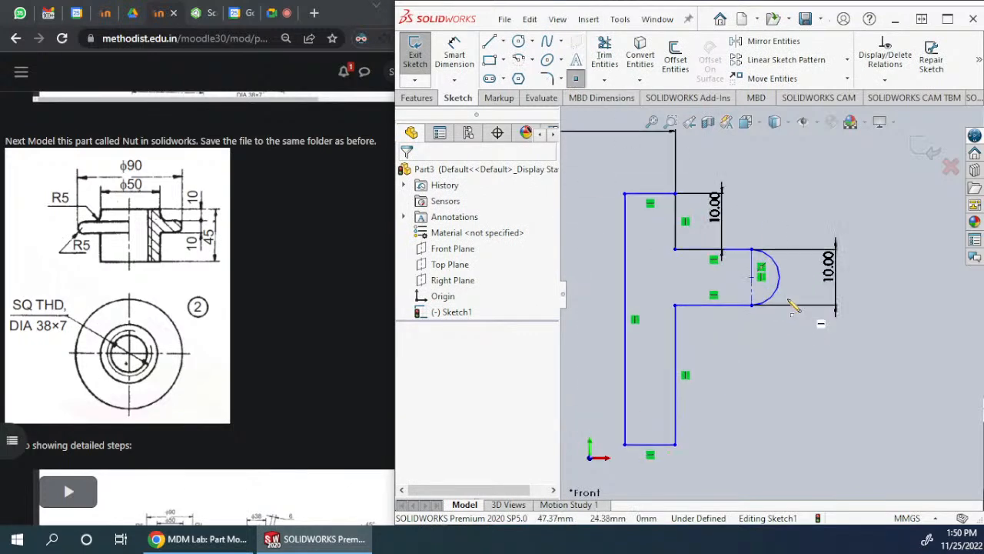
{"action": "scroll", "coordinate": [773, 281], "scroll_direction": "down", "scroll_amount": 4}
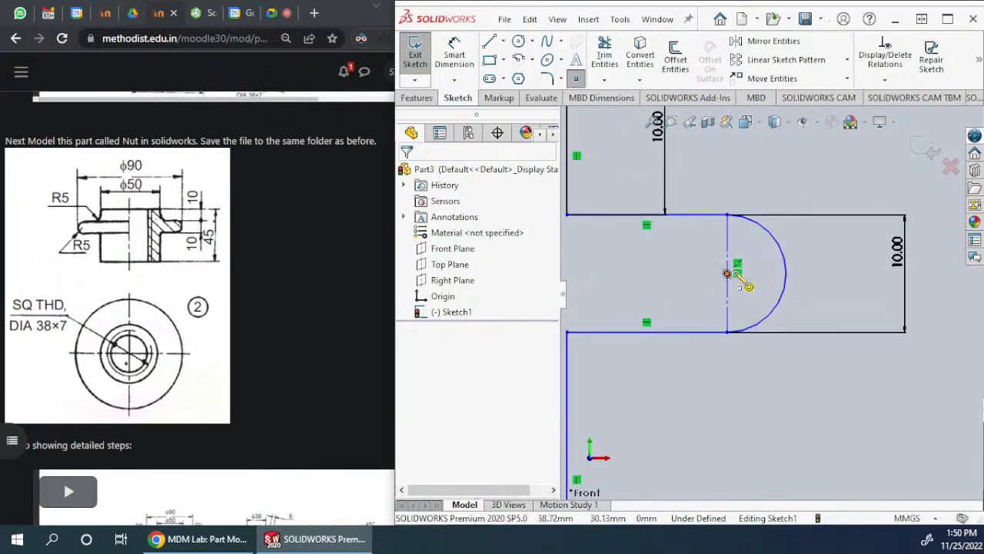
{"action": "left_click", "coordinate": [786, 274]}
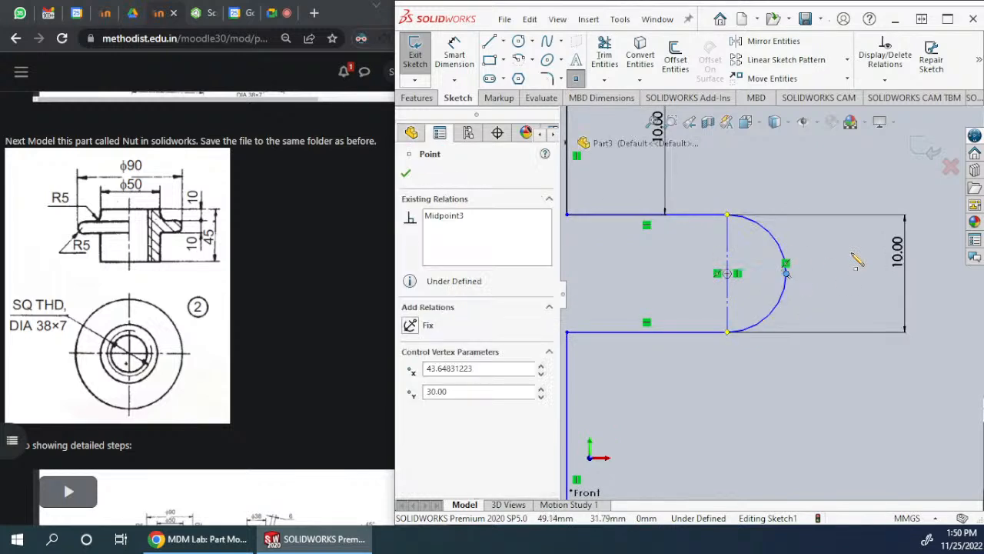
{"action": "left_click", "coordinate": [853, 256]}
{"action": "scroll", "coordinate": [804, 286], "scroll_direction": "up", "scroll_amount": 4}
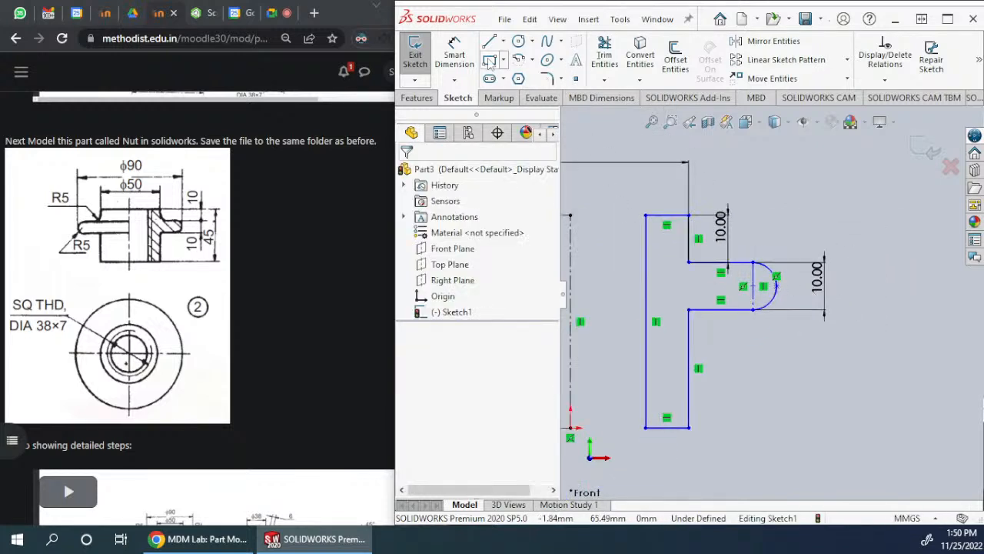
Step: Dimension the flange's overall diameter from the arc's midpoint across the centerline as 90 mm
{"action": "left_click", "coordinate": [454, 56]}
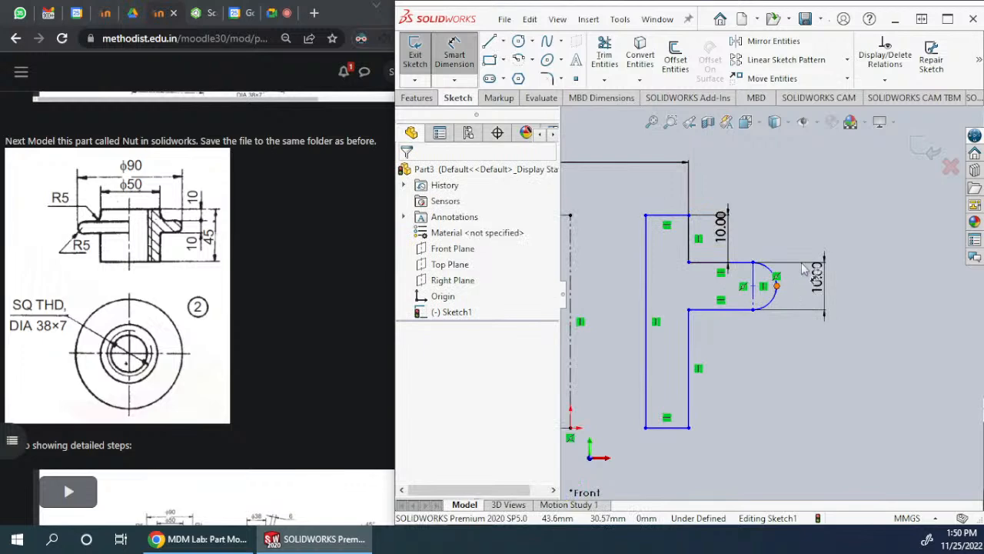
{"action": "left_click", "coordinate": [796, 270]}
{"action": "scroll", "coordinate": [800, 265], "scroll_direction": "up", "scroll_amount": 3}
{"action": "left_click", "coordinate": [675, 296]}
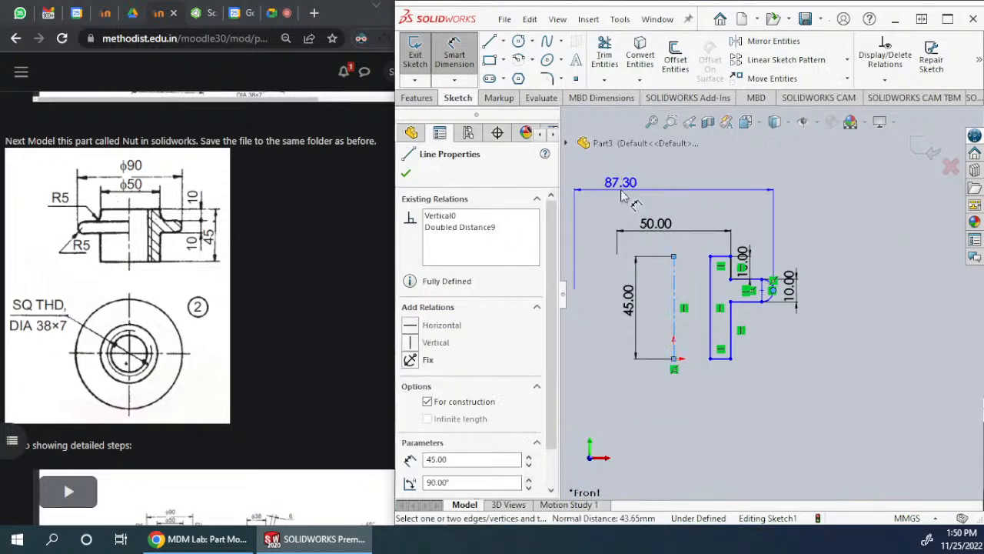
{"action": "left_click", "coordinate": [624, 197]}
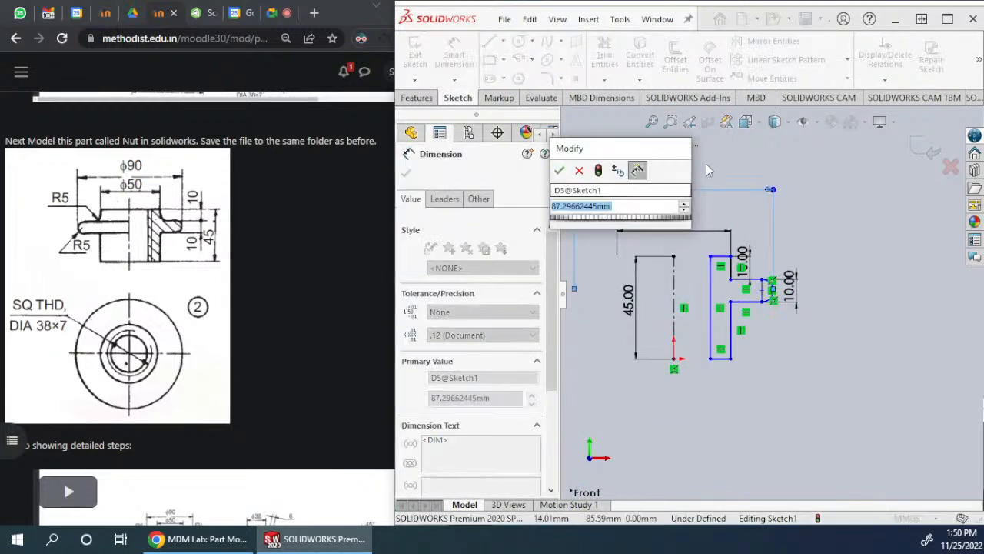
{"action": "type", "text": "90"}
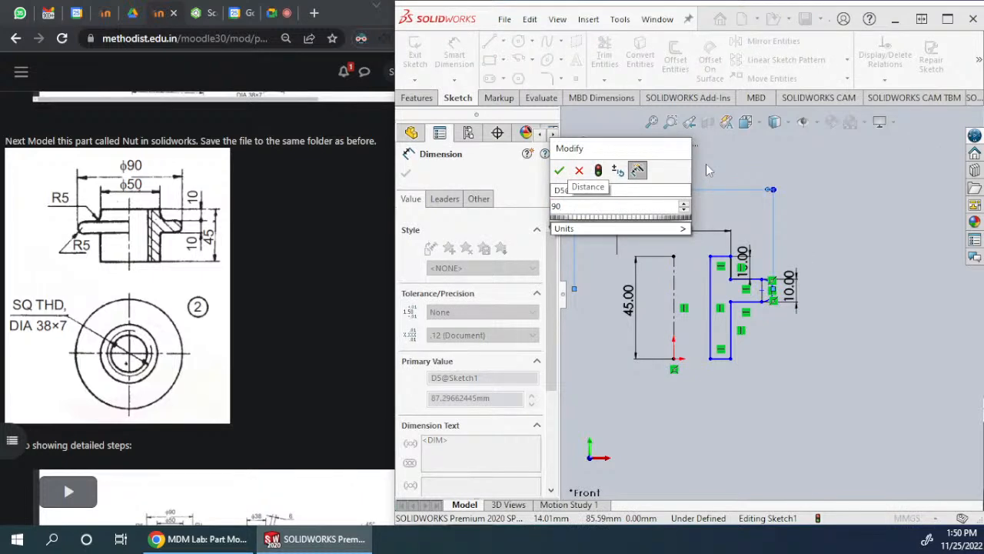
{"action": "key", "text": "Return"}
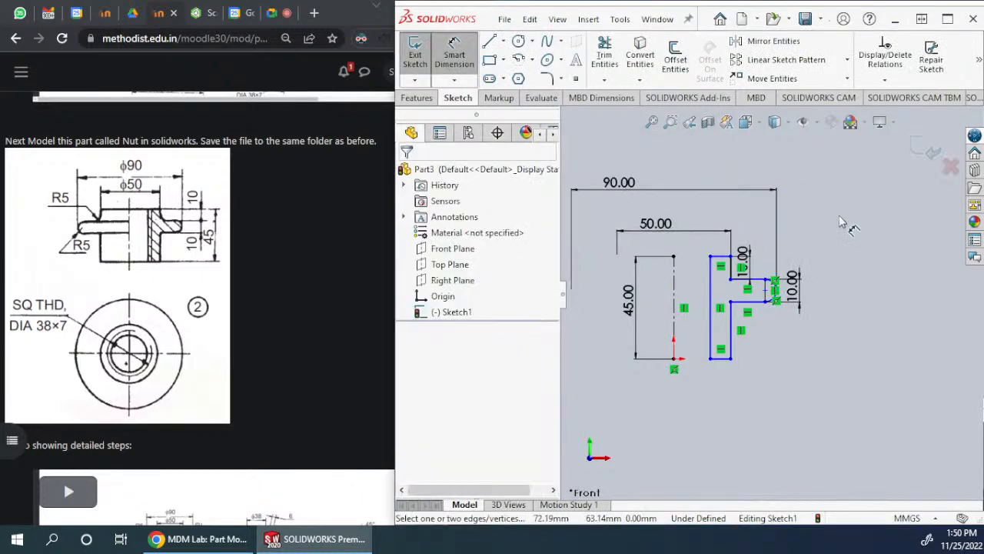
Step: Make the outer wall lines above and below the flange collinear
{"action": "key", "text": "Escape"}
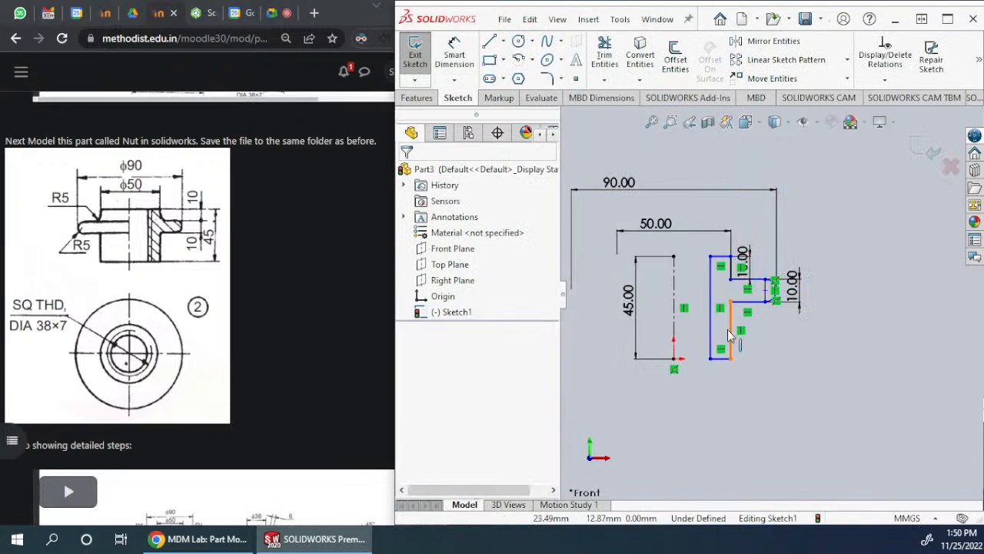
{"action": "mouse_move", "coordinate": [732, 301]}
{"action": "left_mouse_down"}
{"action": "mouse_move", "coordinate": [745, 317]}
{"action": "mouse_move", "coordinate": [737, 307]}
{"action": "left_mouse_up"}
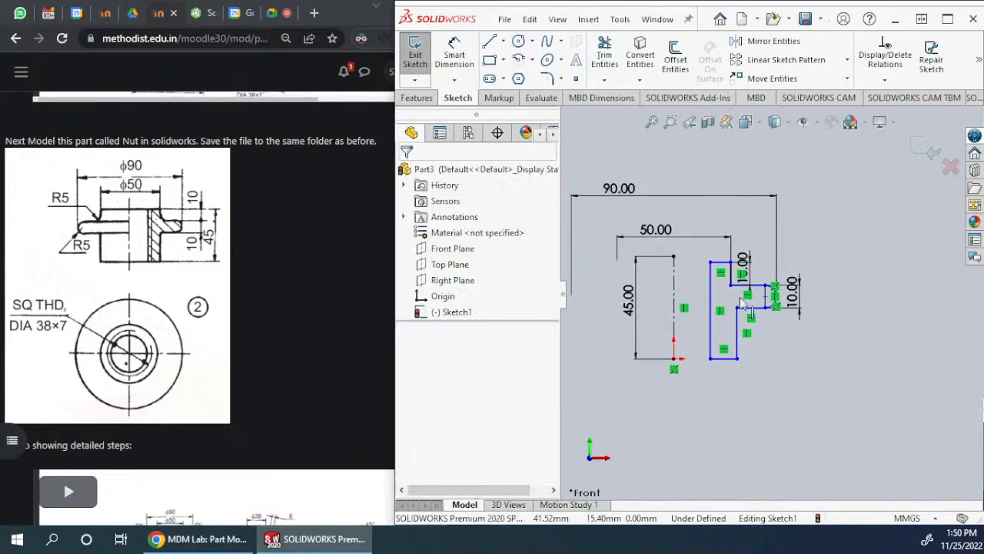
{"action": "scroll", "coordinate": [730, 297], "scroll_direction": "down", "scroll_amount": 3}
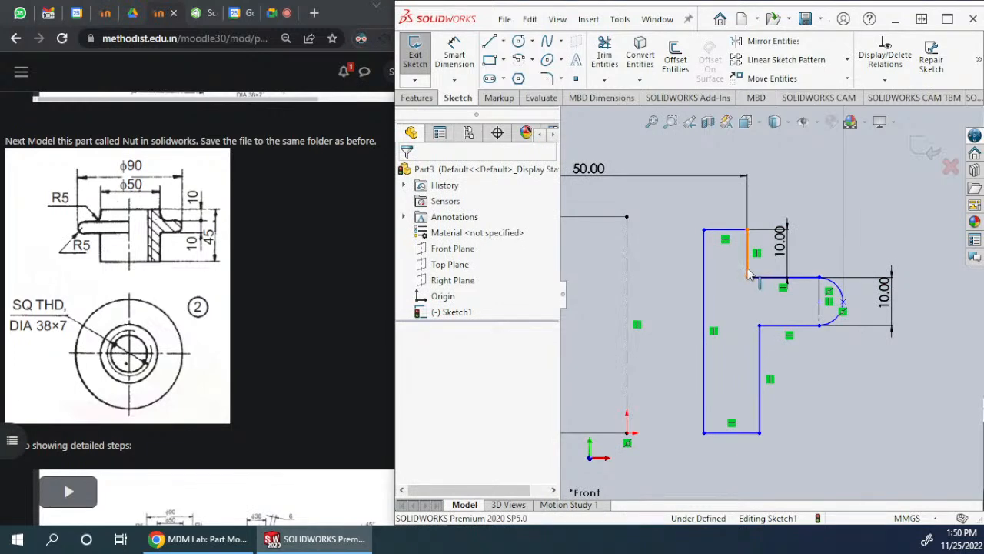
{"action": "left_click", "coordinate": [748, 270]}
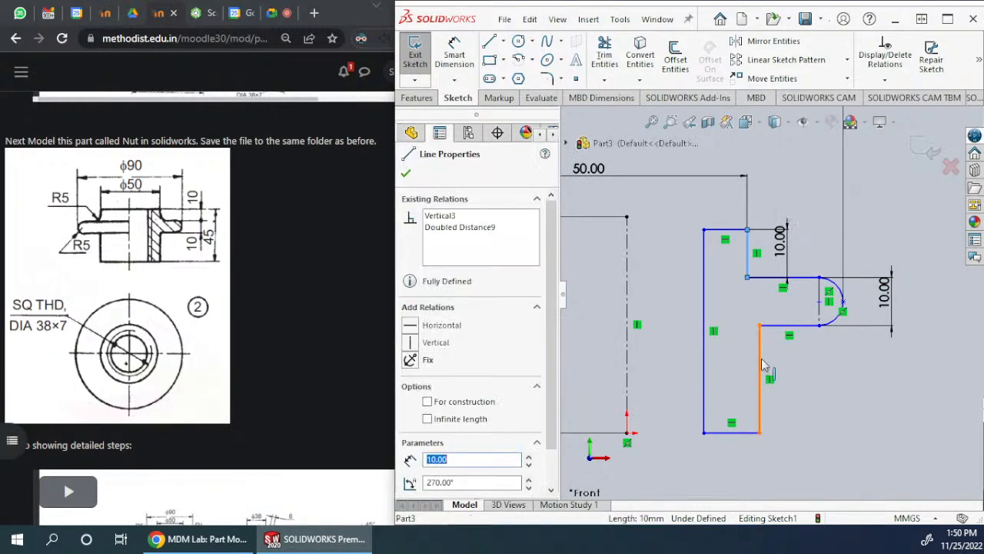
{"action": "left_click", "coordinate": [761, 355], "text": "ctrl"}
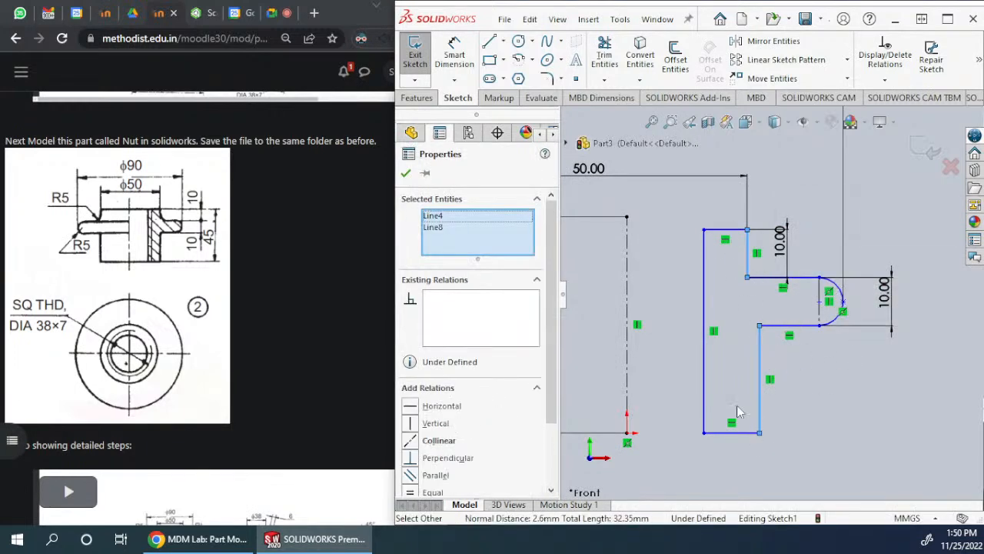
{"action": "left_click", "coordinate": [411, 441]}
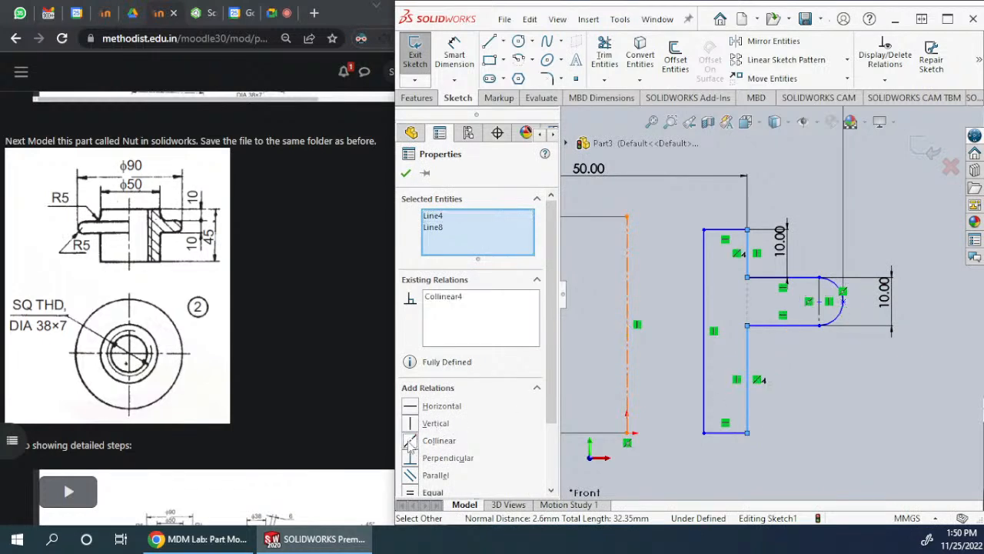
{"action": "left_click", "coordinate": [853, 366]}
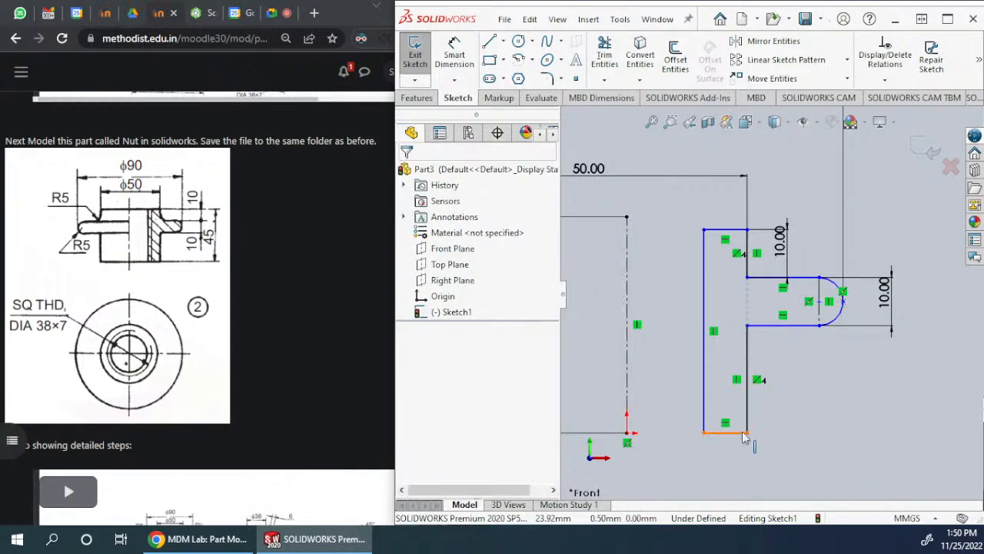
Step: Make the profile's top edge coincident with the upper endpoint of the centerline
{"action": "mouse_move", "coordinate": [767, 278]}
{"action": "left_mouse_down"}
{"action": "mouse_move", "coordinate": [770, 286]}
{"action": "mouse_move", "coordinate": [772, 260]}
{"action": "left_mouse_up"}
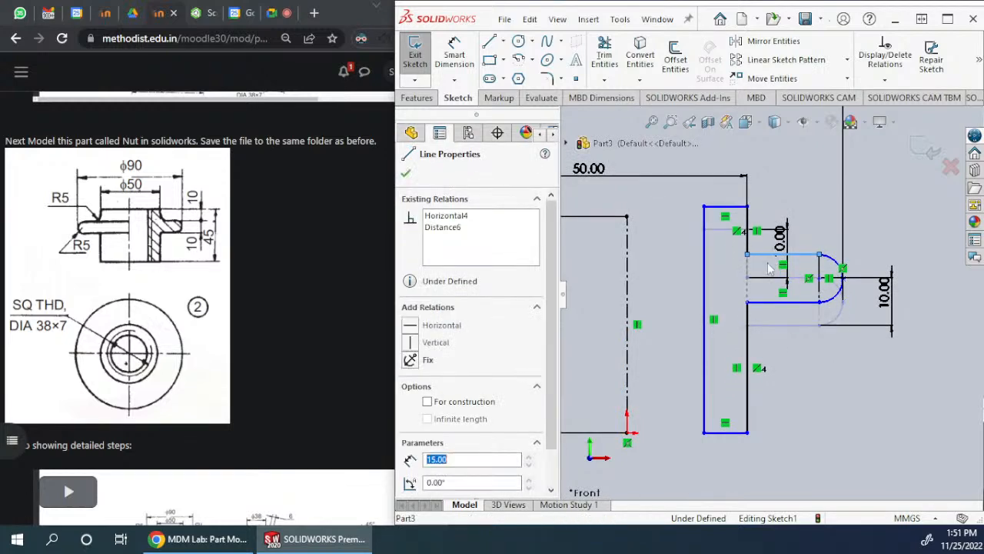
{"action": "left_click", "coordinate": [797, 429]}
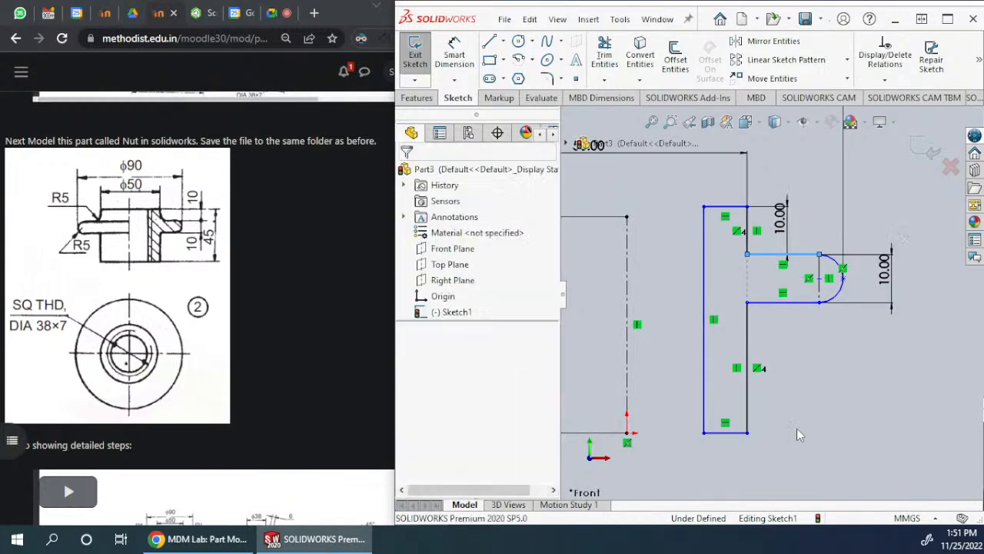
{"action": "left_click", "coordinate": [717, 207]}
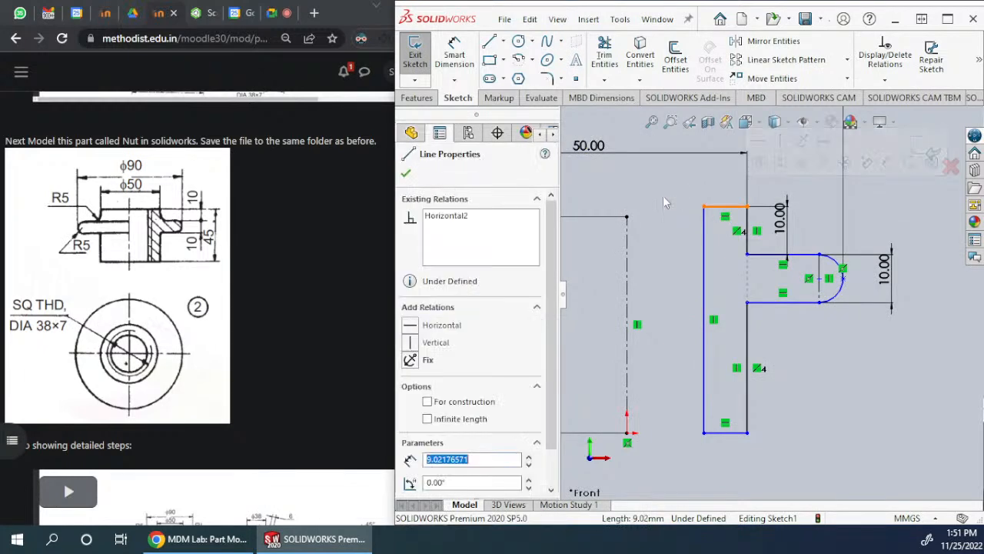
{"action": "left_click", "coordinate": [627, 219], "text": "ctrl"}
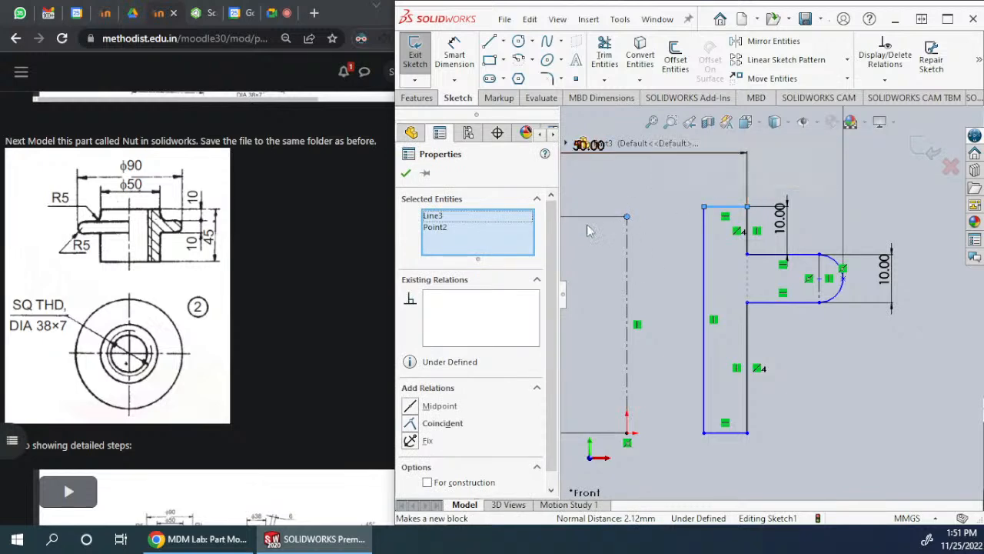
{"action": "left_click", "coordinate": [413, 427]}
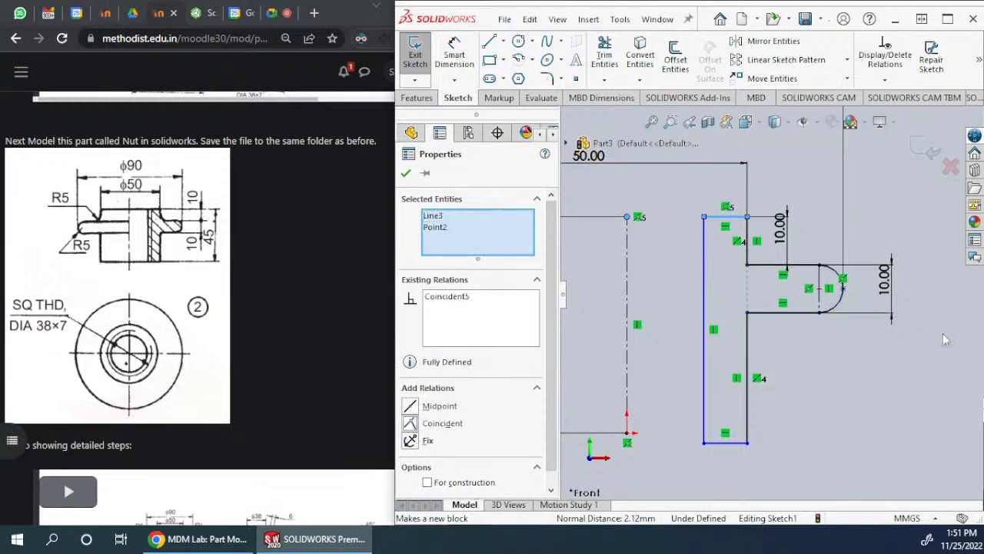
{"action": "left_click", "coordinate": [869, 349]}
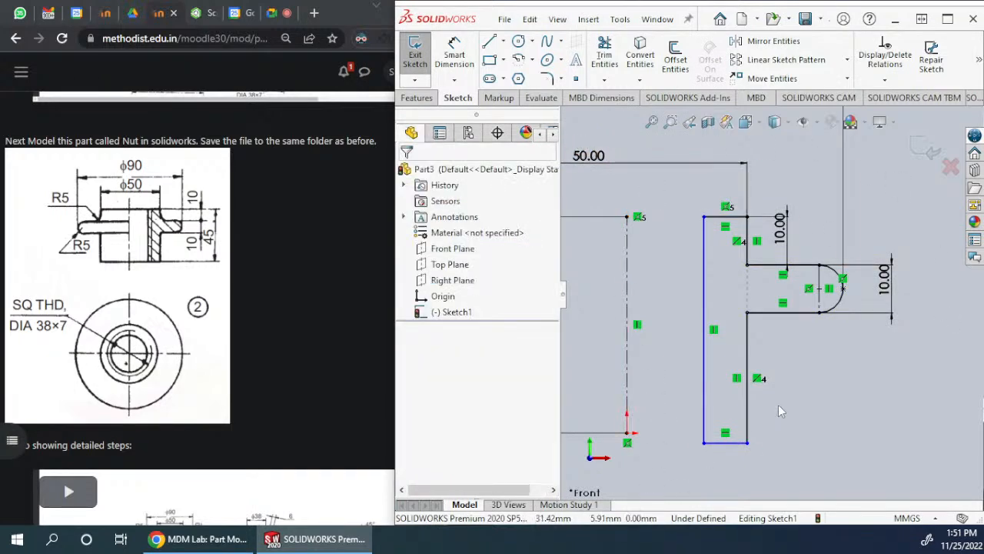
Step: Make the profile's bottom edge coincident with the centerline's lower endpoint at the origin
{"action": "left_click_drag", "start_coordinate": [724, 451], "coordinate": [722, 401]}
{"action": "left_click", "coordinate": [792, 446]}
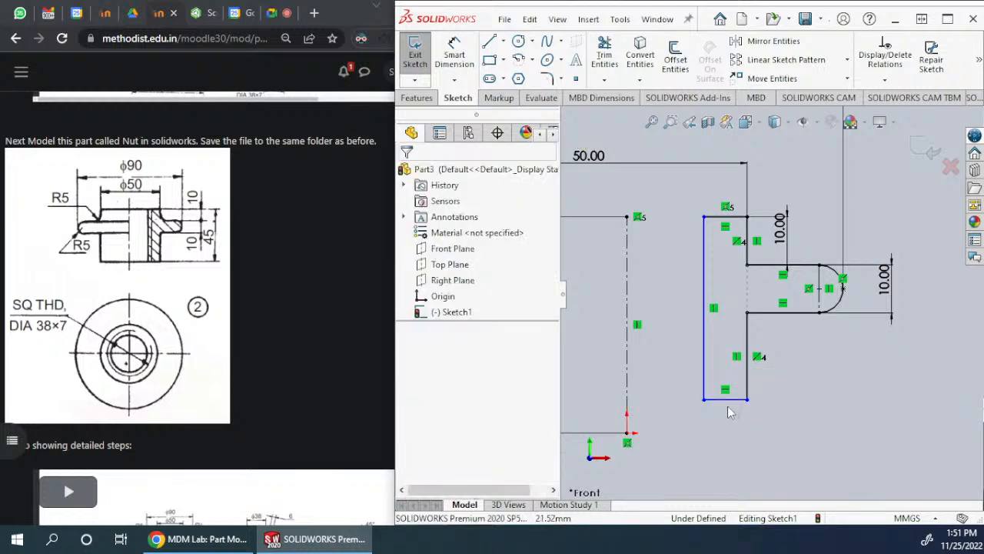
{"action": "left_click", "coordinate": [725, 401]}
{"action": "left_click", "coordinate": [627, 433], "text": "ctrl"}
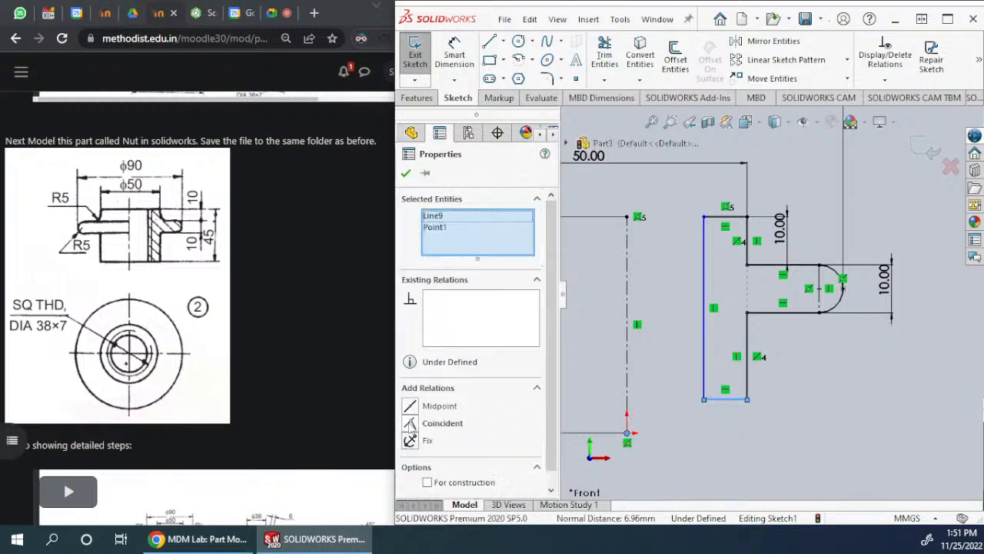
{"action": "left_click", "coordinate": [442, 423]}
{"action": "left_click", "coordinate": [887, 387]}
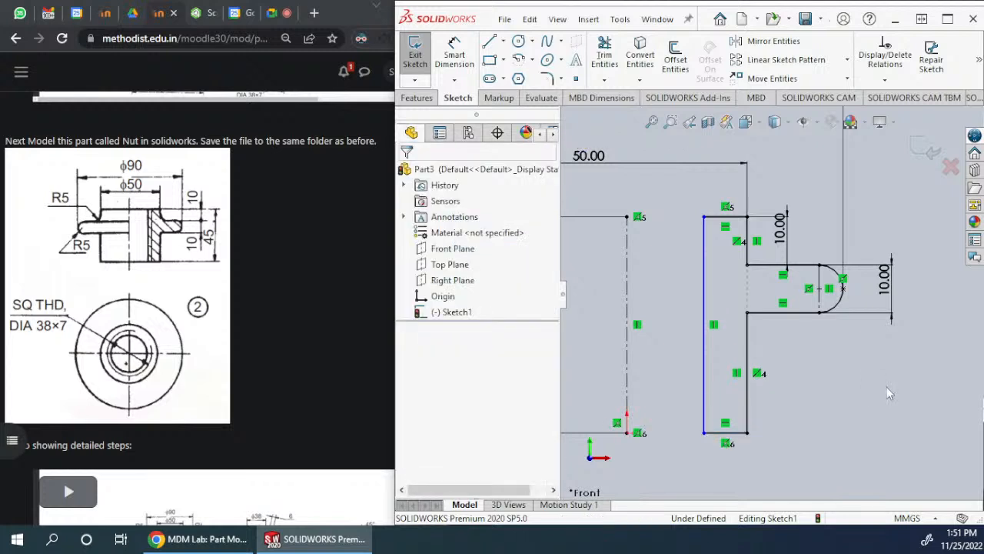
Step: Dimension the inner wall's diameter across the centerline as 38 mm
{"action": "key", "text": "f"}
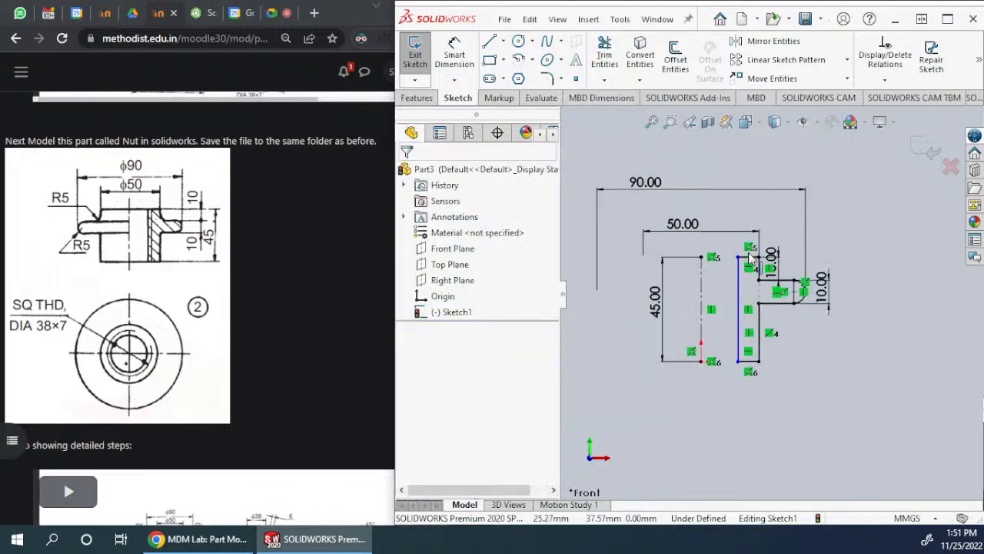
{"action": "scroll", "coordinate": [653, 257], "scroll_direction": "down", "scroll_amount": 1}
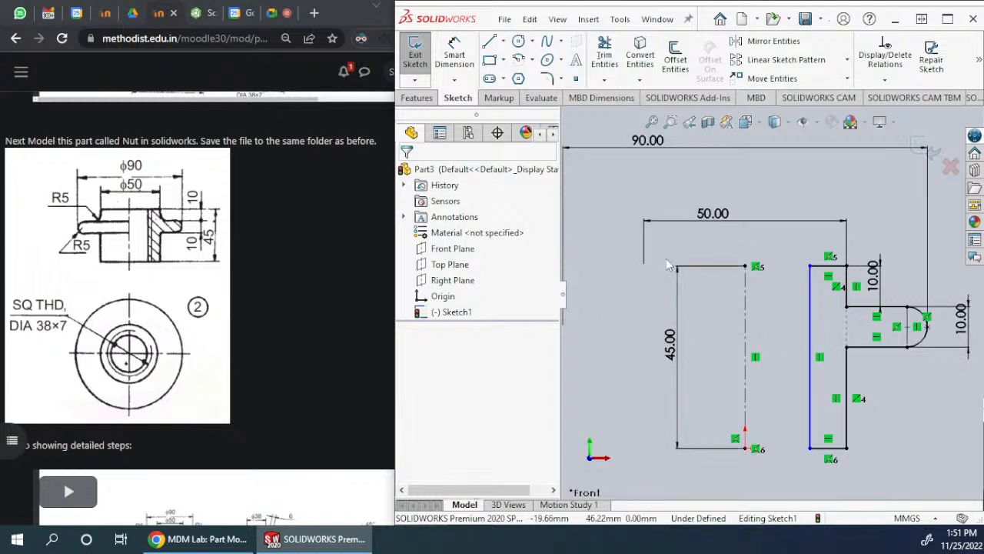
{"action": "left_click", "coordinate": [454, 56]}
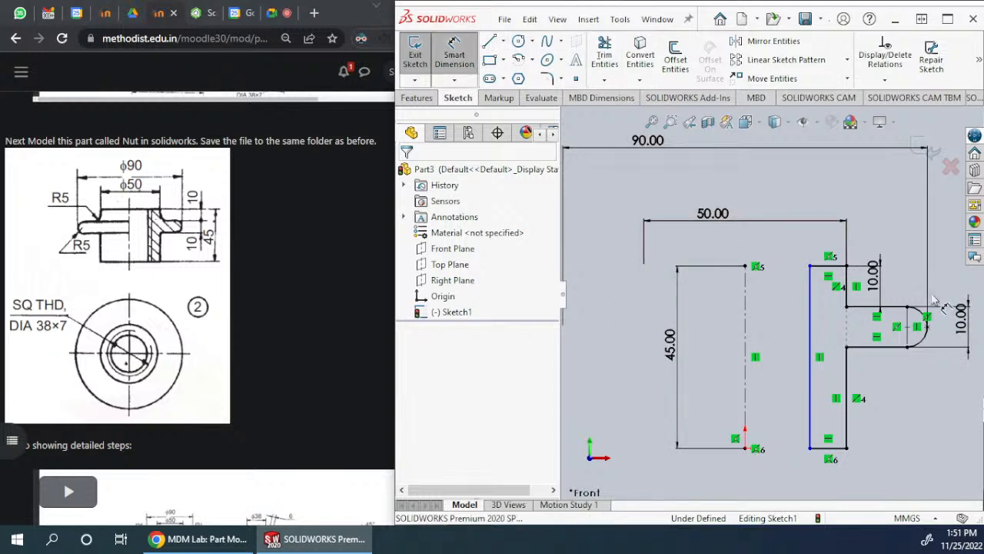
{"action": "left_click", "coordinate": [811, 327]}
{"action": "left_click", "coordinate": [743, 332]}
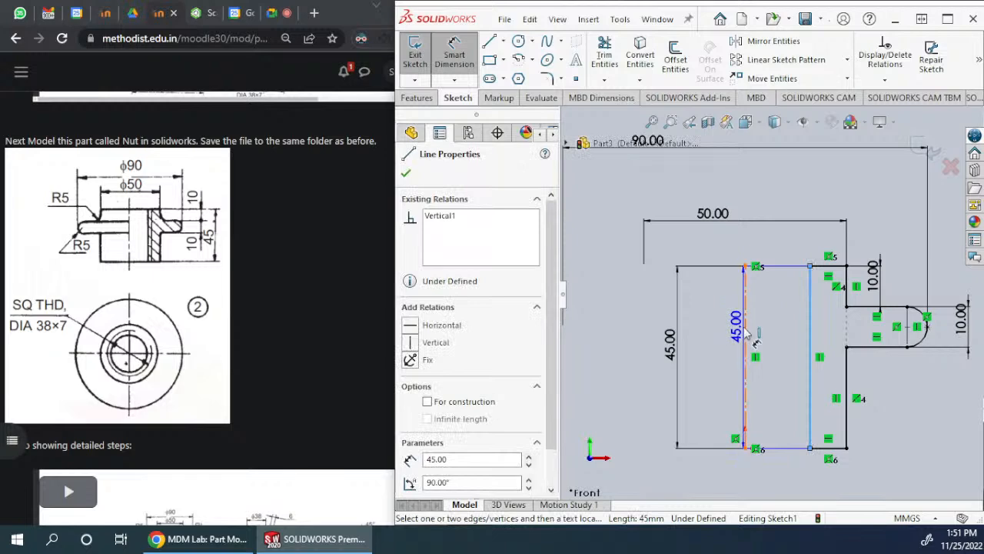
{"action": "left_click", "coordinate": [702, 247]}
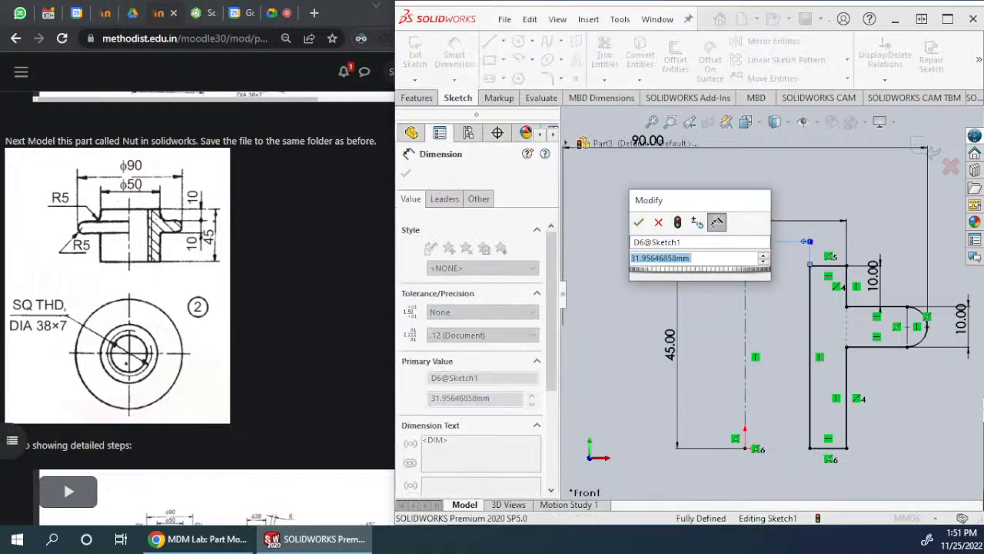
{"action": "type", "text": "38"}
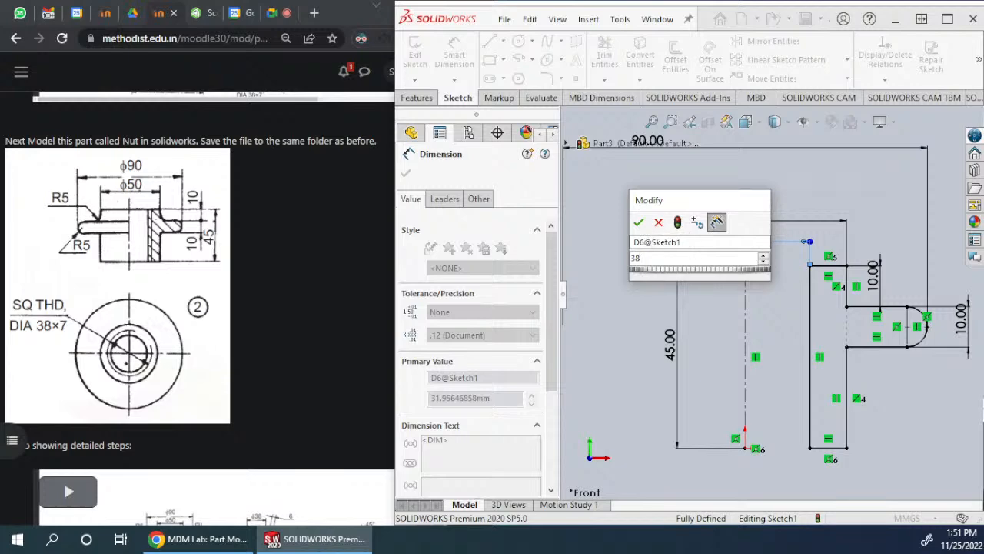
{"action": "key", "text": "Return"}
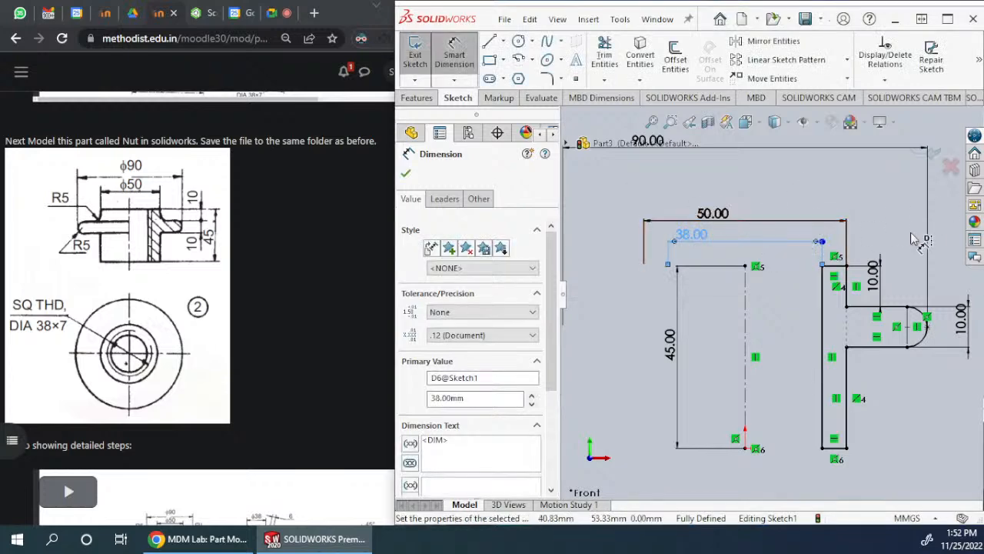
{"action": "left_click", "coordinate": [904, 213]}
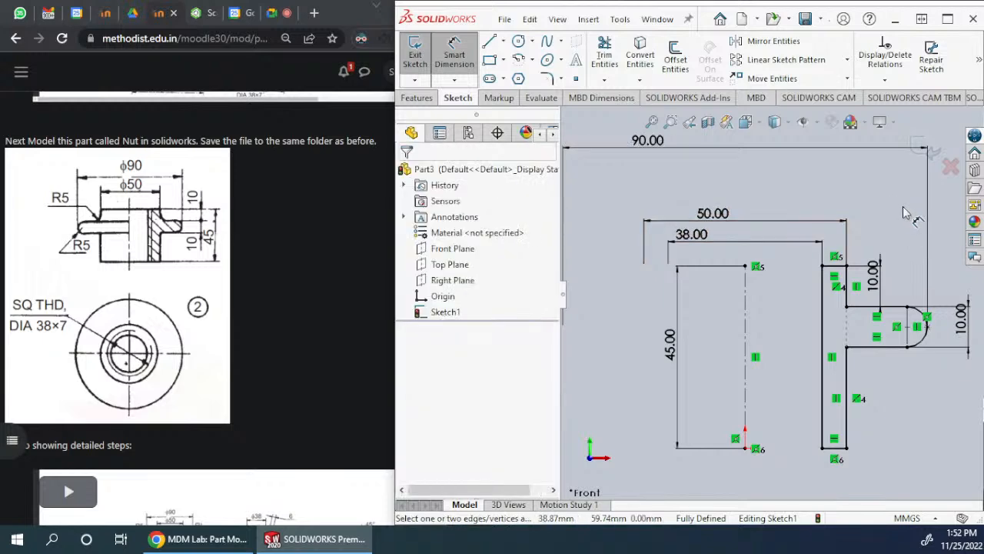
{"action": "key", "text": "Escape"}
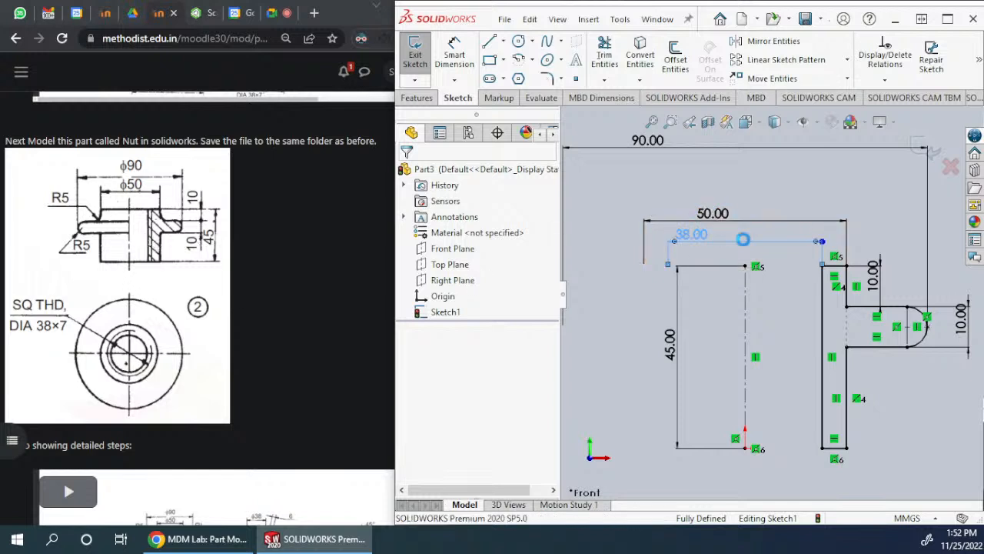
Step: Change the inner wall's diameter dimension to 38-7, giving a 31 mm bore
{"action": "double_click", "coordinate": [745, 241]}
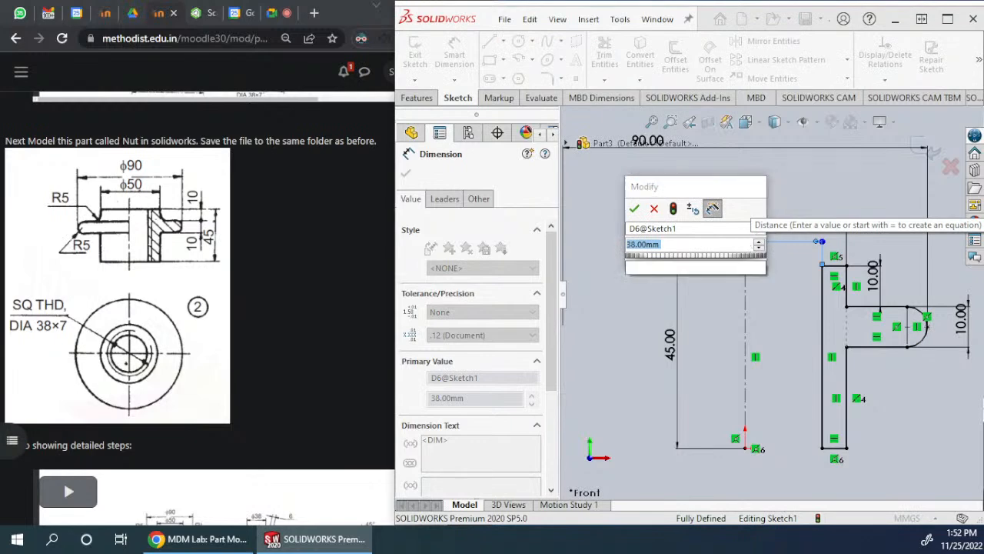
{"action": "type", "text": "38-7"}
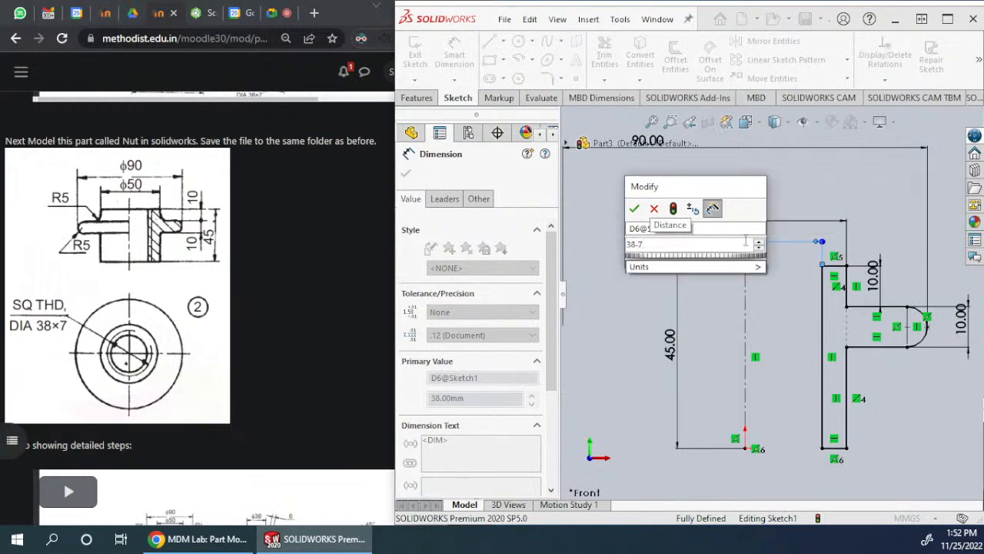
{"action": "key", "text": "Return"}
{"action": "left_click", "coordinate": [841, 191]}
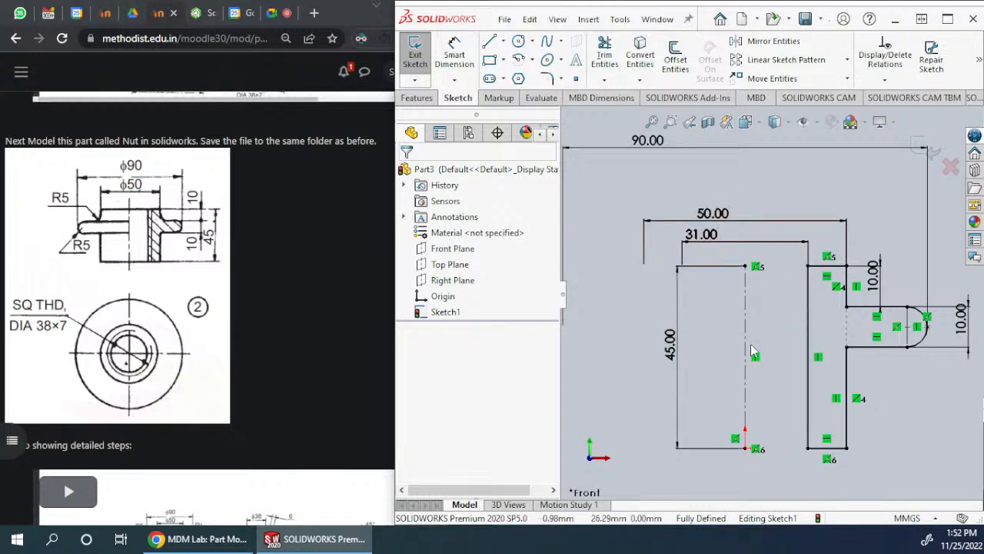
Step: Revolve the nut's half-section 360 degrees about the vertical centerline into a solid
{"action": "scroll", "coordinate": [669, 282], "scroll_direction": "up", "scroll_amount": 4}
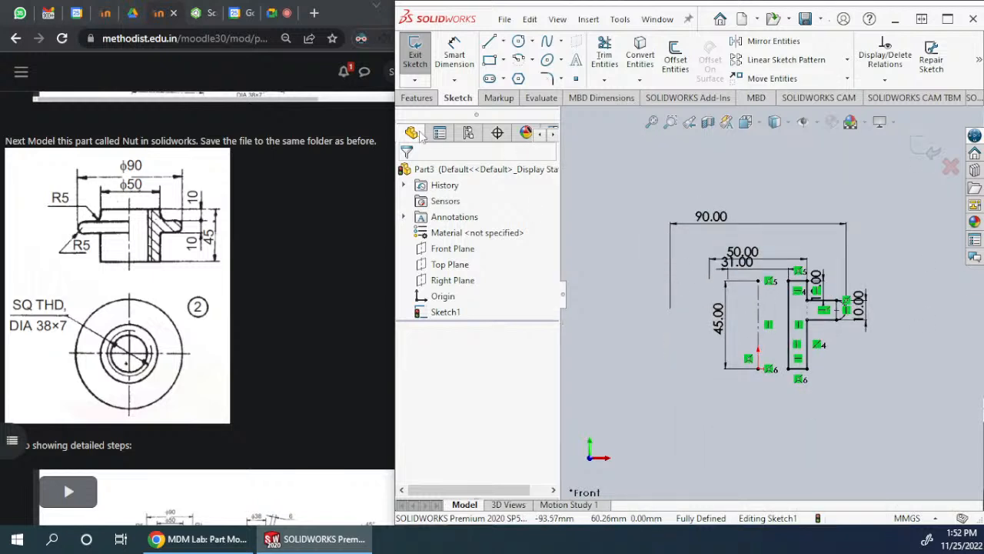
{"action": "left_click", "coordinate": [423, 98]}
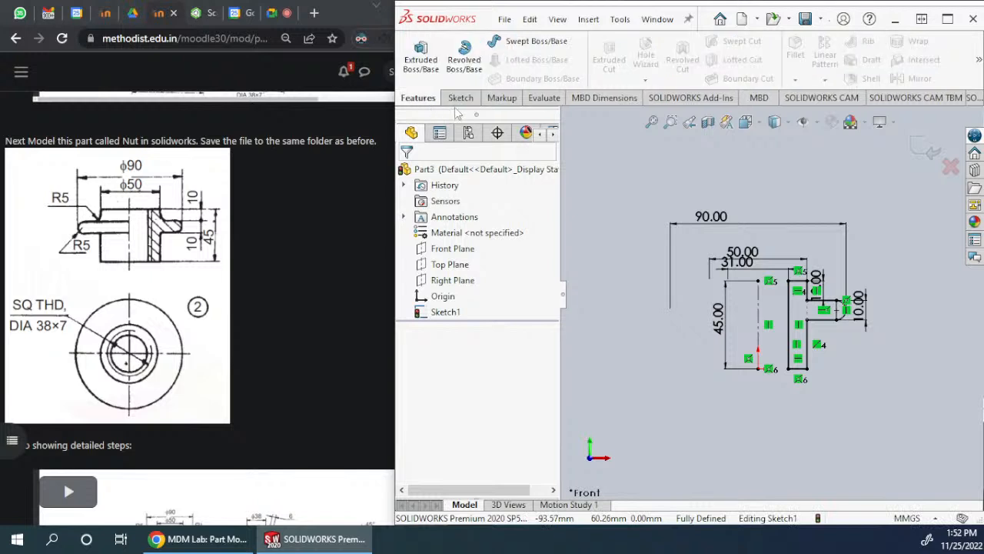
{"action": "left_click", "coordinate": [471, 61]}
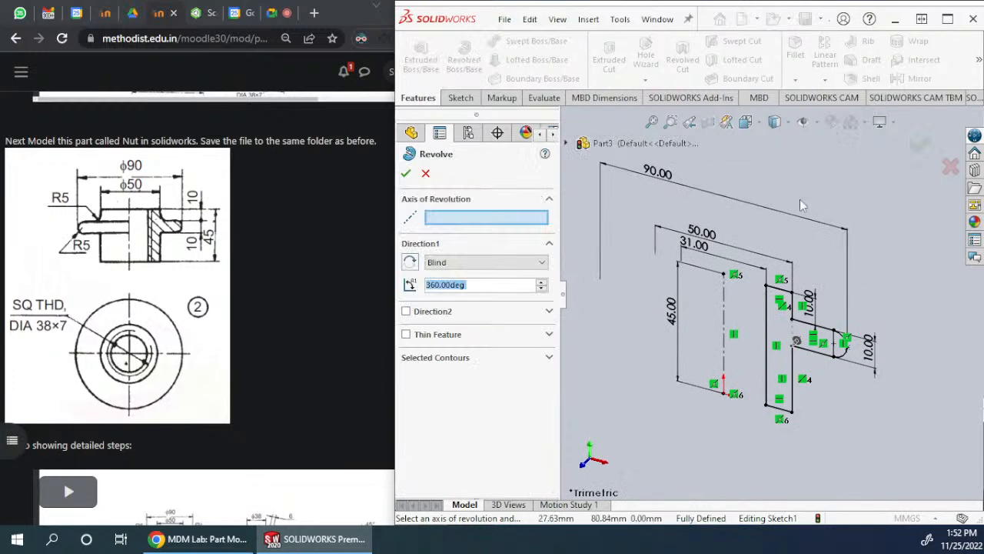
{"action": "scroll", "coordinate": [738, 308], "scroll_direction": "down", "scroll_amount": 5}
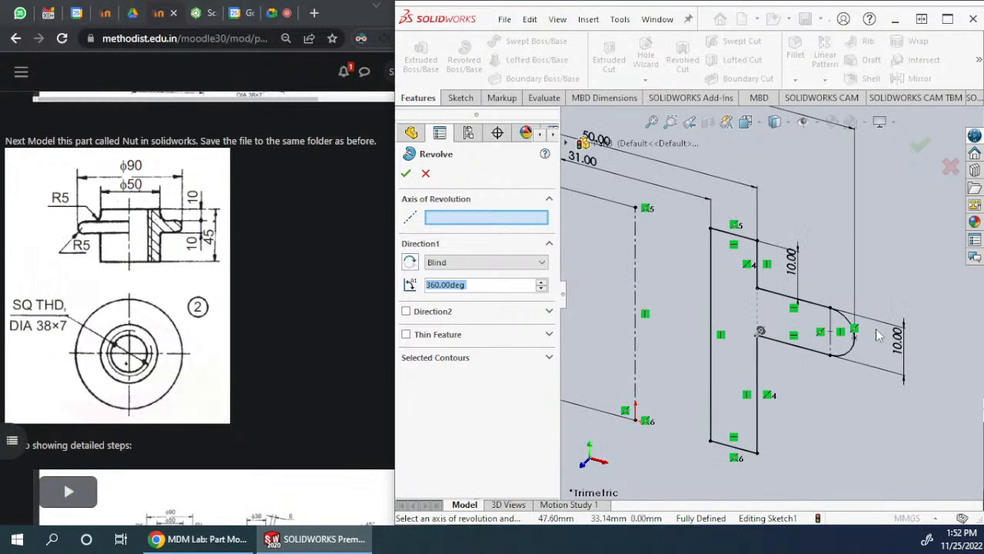
{"action": "scroll", "coordinate": [842, 340], "scroll_direction": "down", "scroll_amount": 3}
{"action": "scroll", "coordinate": [815, 350], "scroll_direction": "down", "scroll_amount": 3}
{"action": "scroll", "coordinate": [731, 307], "scroll_direction": "up", "scroll_amount": 1}
{"action": "scroll", "coordinate": [852, 305], "scroll_direction": "up", "scroll_amount": 3}
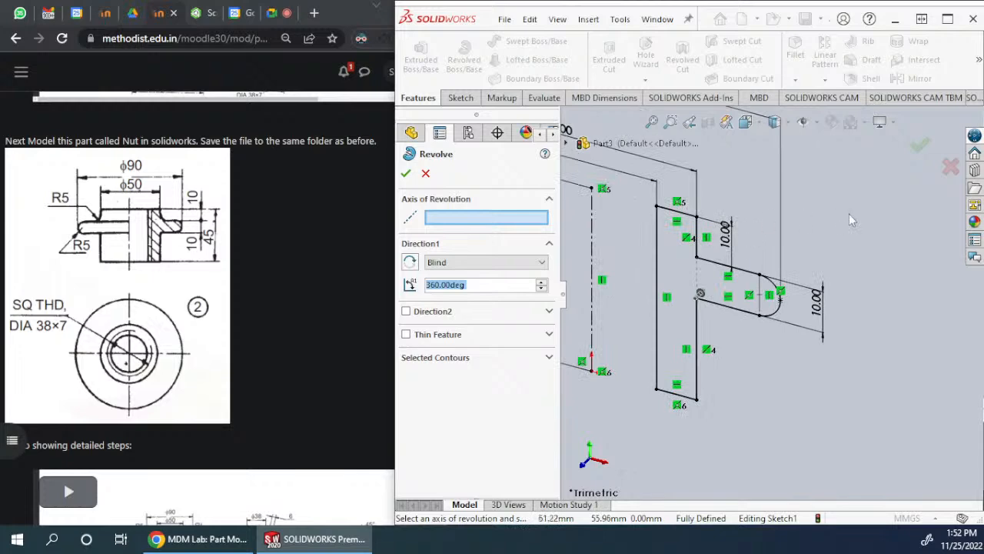
{"action": "scroll", "coordinate": [632, 228], "scroll_direction": "up", "scroll_amount": 1}
{"action": "scroll", "coordinate": [602, 250], "scroll_direction": "down", "scroll_amount": 1}
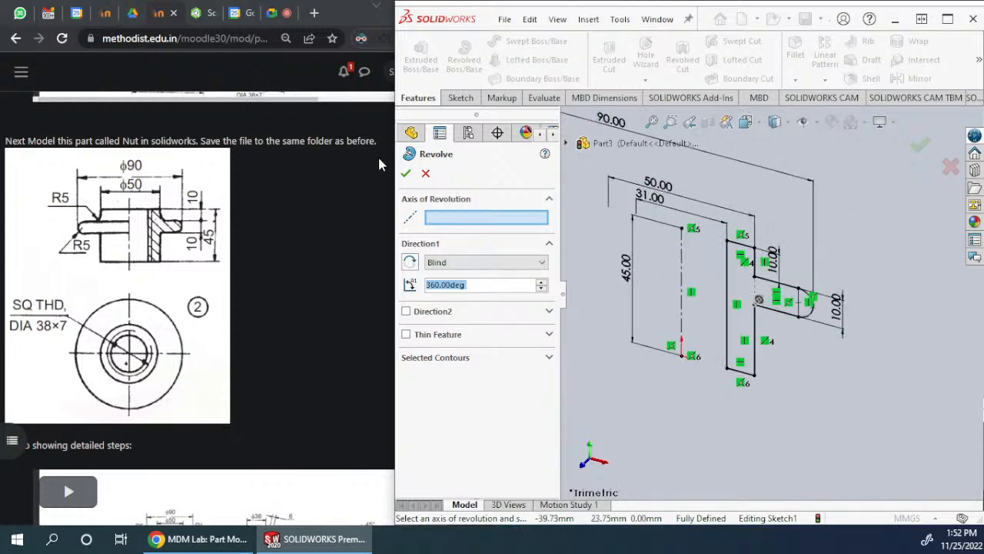
{"action": "left_click", "coordinate": [684, 264]}
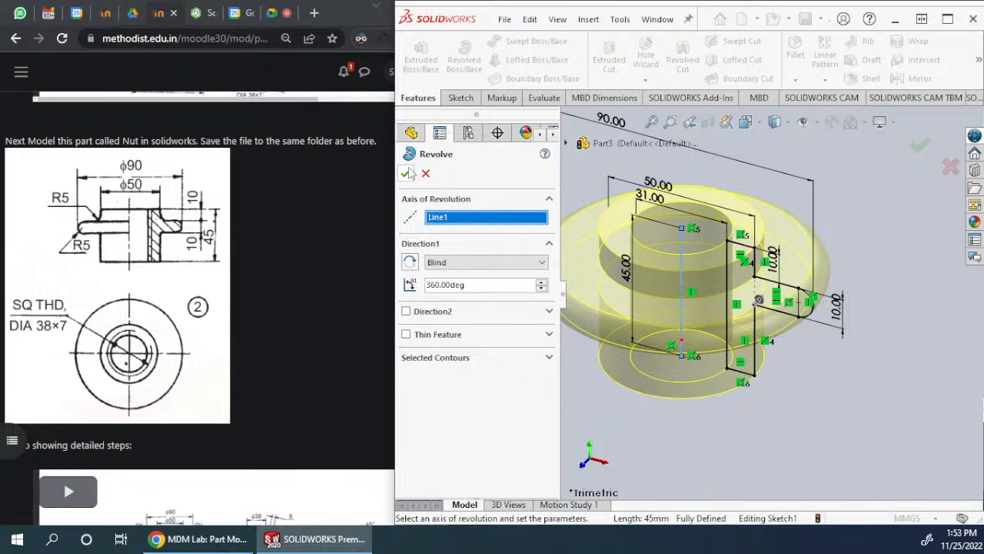
{"action": "left_click", "coordinate": [406, 173]}
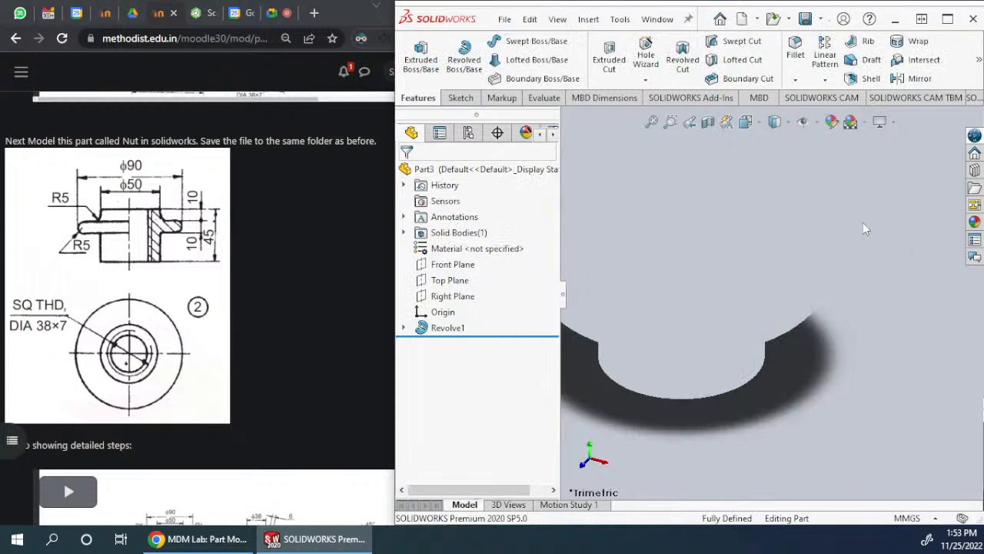
Step: Change the viewport scene to a plain white background
{"action": "left_click", "coordinate": [864, 122]}
{"action": "left_click", "coordinate": [866, 162]}
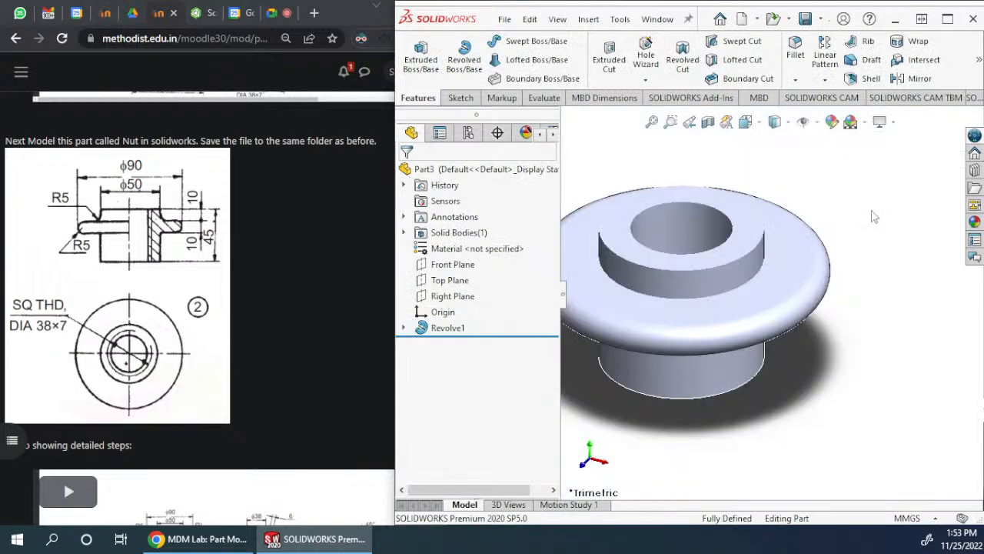
Step: Fillet the edge where the upper collar meets the flange's top face with a 5 mm radius
{"action": "middle_click_drag", "start_coordinate": [601, 250], "coordinate": [800, 246]}
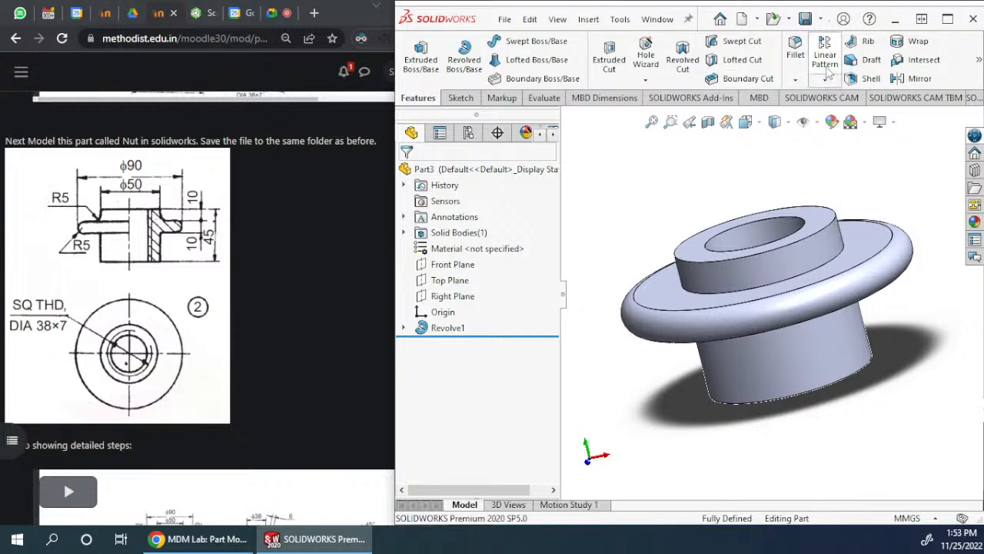
{"action": "left_click", "coordinate": [804, 79]}
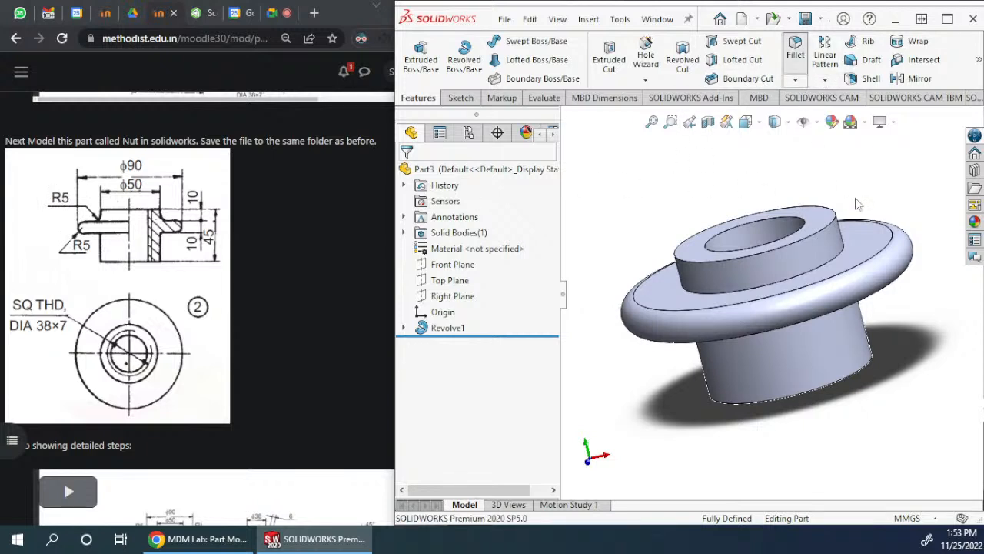
{"action": "left_click", "coordinate": [841, 249]}
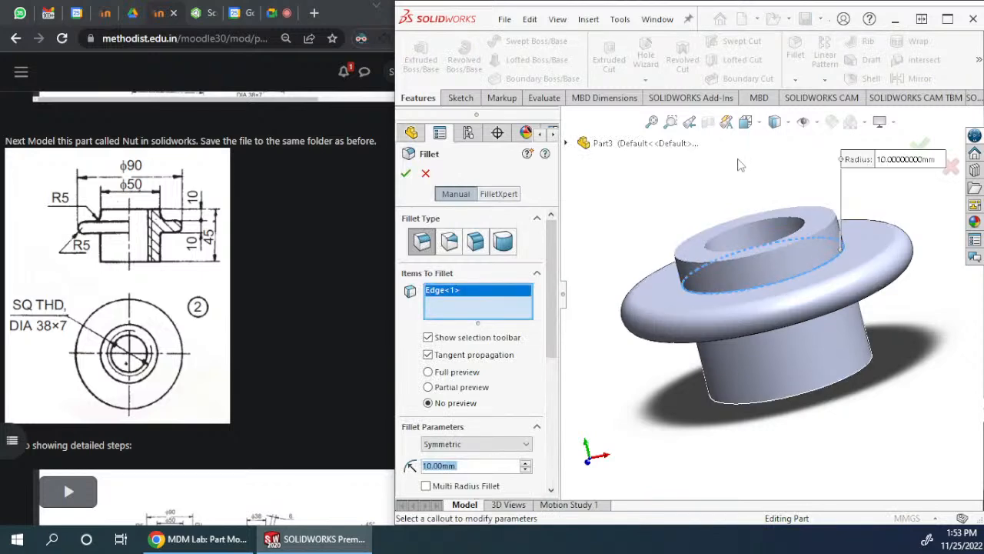
{"action": "type", "text": "5"}
{"action": "key", "text": "Return"}
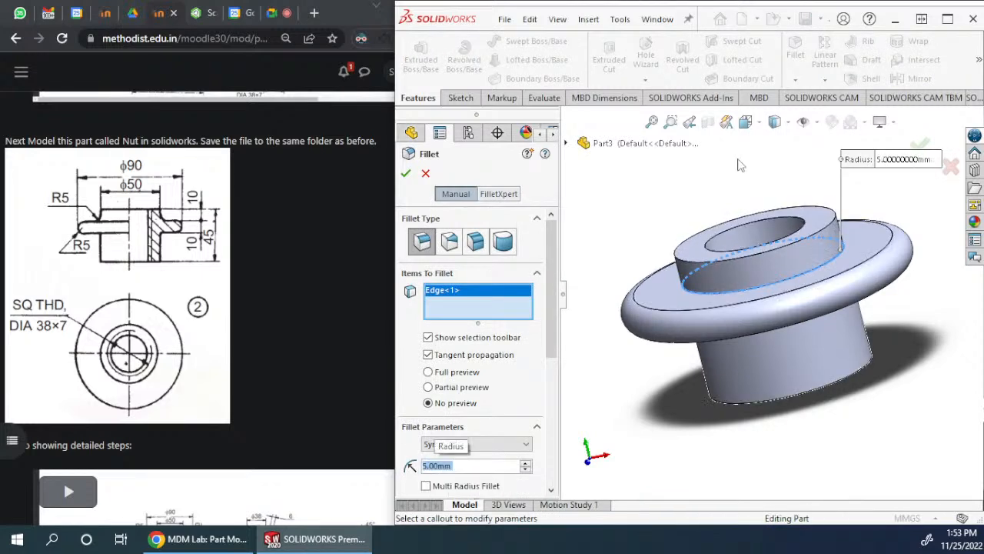
{"action": "left_click", "coordinate": [406, 173]}
{"action": "middle_click_drag", "start_coordinate": [749, 257], "coordinate": [850, 181]}
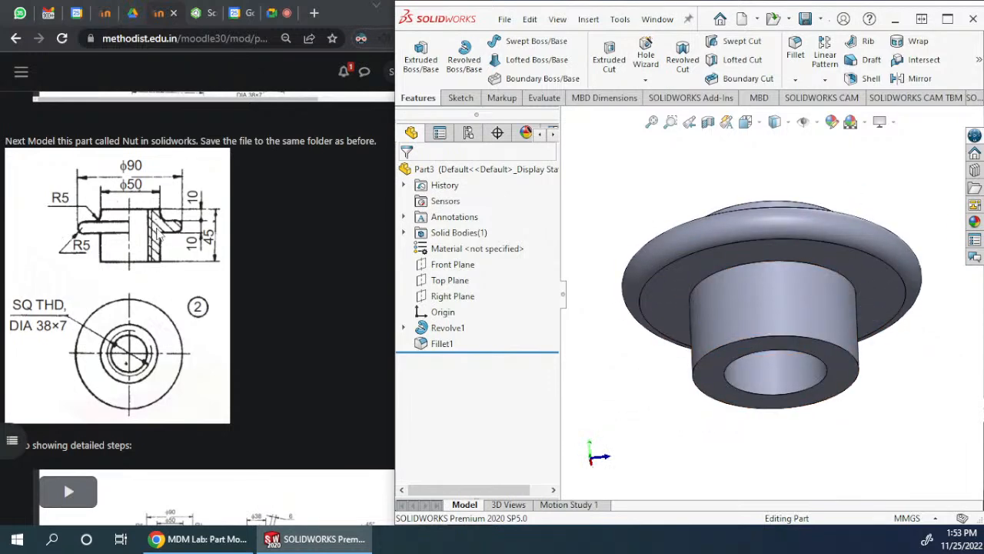
{"action": "middle_click_drag", "start_coordinate": [846, 338], "coordinate": [877, 366]}
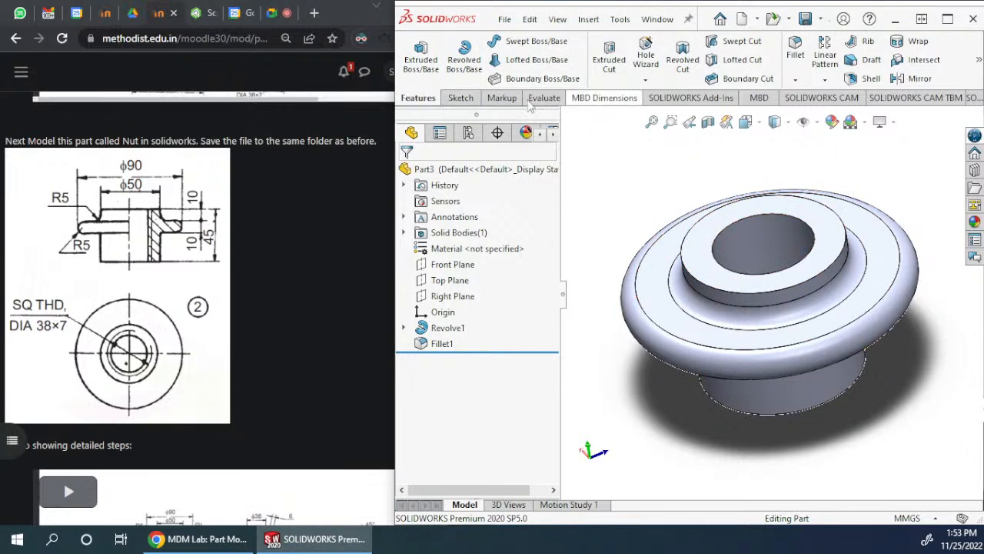
Step: Save the part as Nut in the Screw Jack folder
{"action": "left_click", "coordinate": [504, 20]}
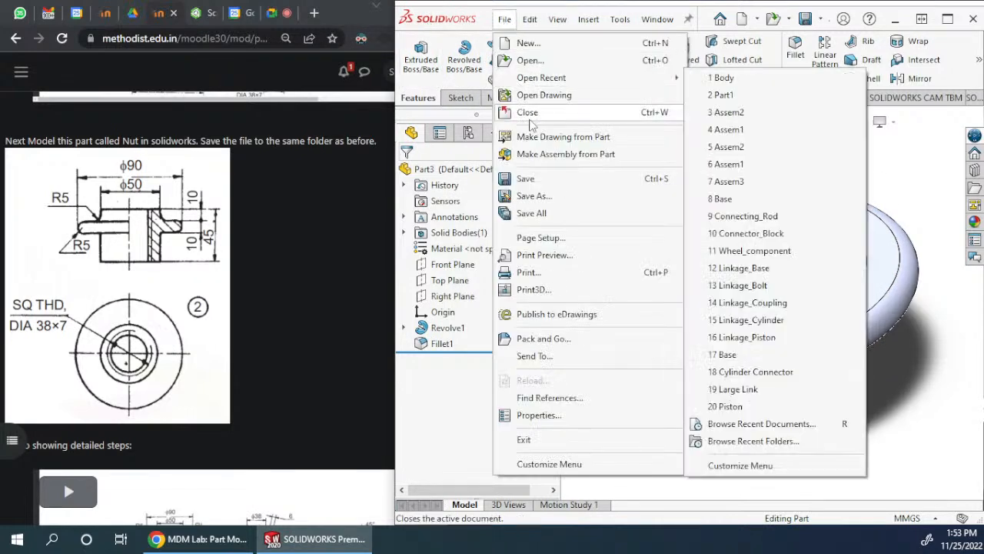
{"action": "left_click", "coordinate": [538, 179]}
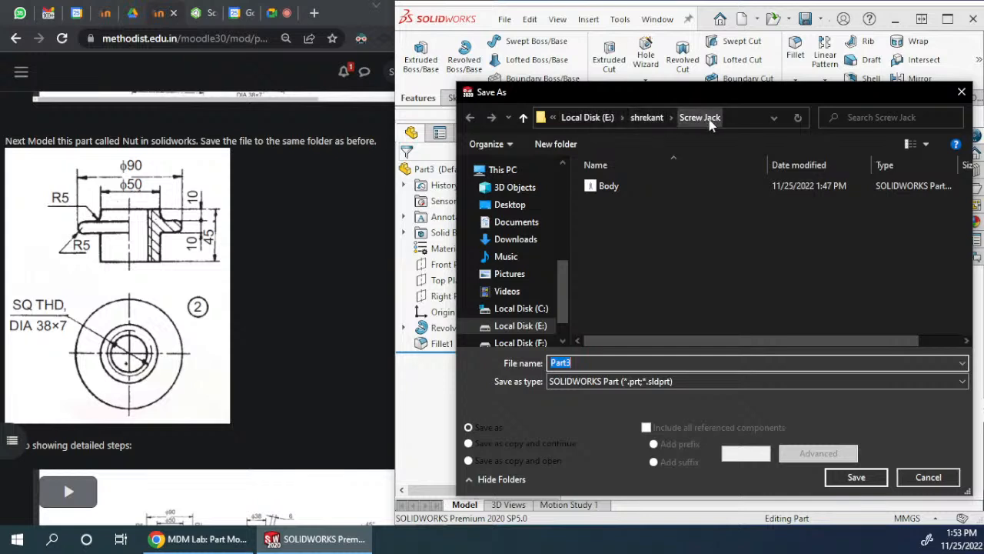
{"action": "type", "text": "Nut"}
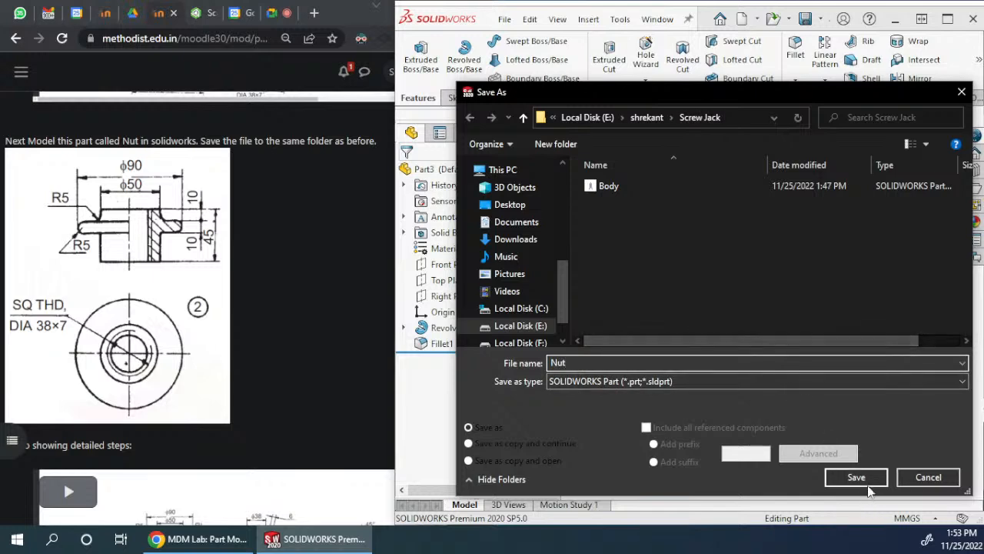
{"action": "left_click", "coordinate": [831, 477]}
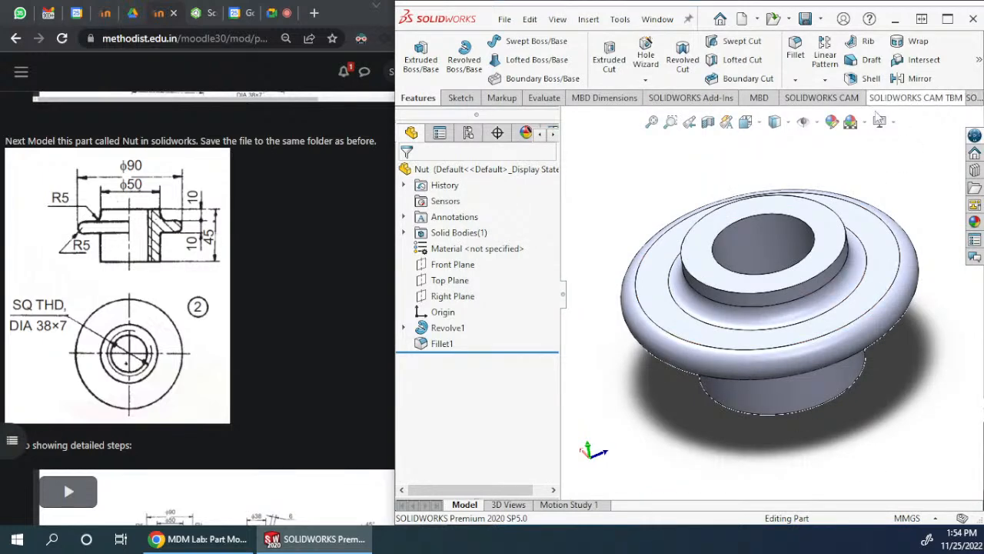
Step: Switch to the course page in Chrome and look through the reference drawings of the remaining screw jack parts
{"action": "left_click", "coordinate": [233, 199]}
{"action": "scroll", "coordinate": [246, 231], "scroll_direction": "down", "scroll_amount": 7}
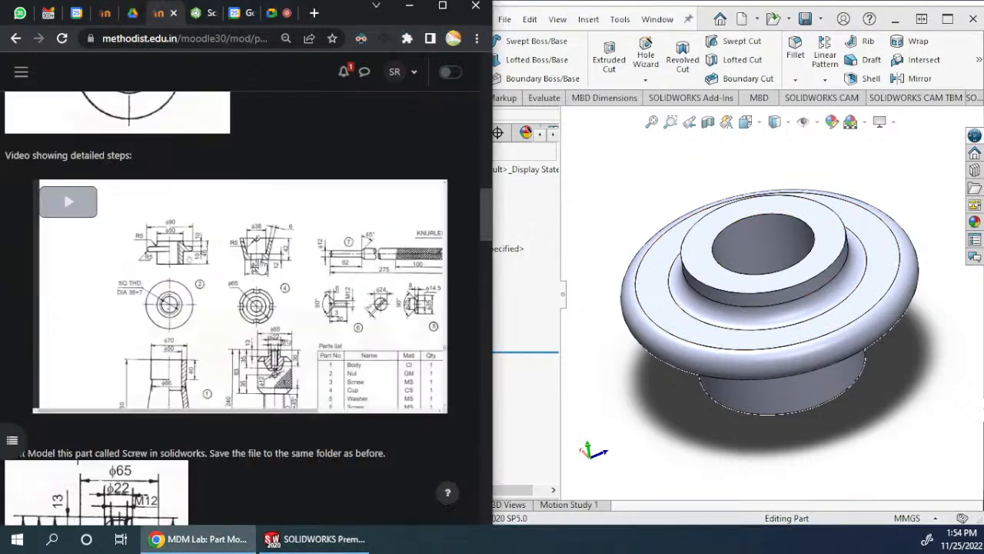
{"action": "scroll", "coordinate": [92, 276], "scroll_direction": "down", "scroll_amount": 8}
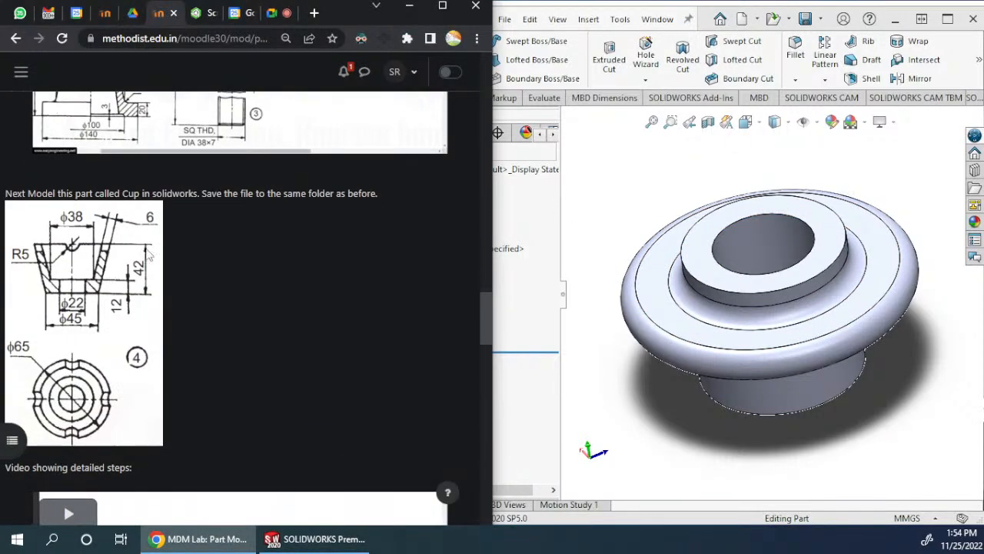
{"action": "scroll", "coordinate": [162, 304], "scroll_direction": "down", "scroll_amount": 10}
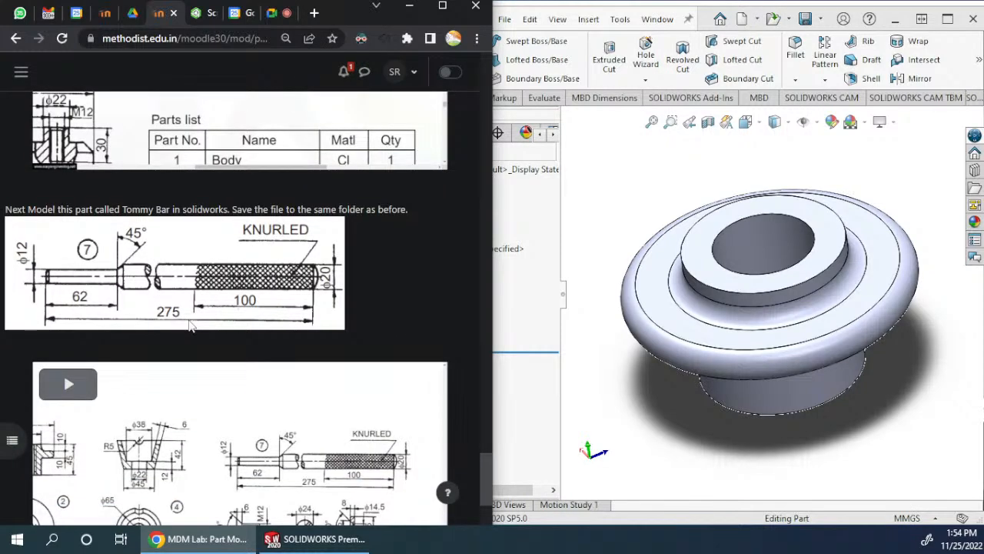
{"action": "scroll", "coordinate": [193, 327], "scroll_direction": "up", "scroll_amount": 8}
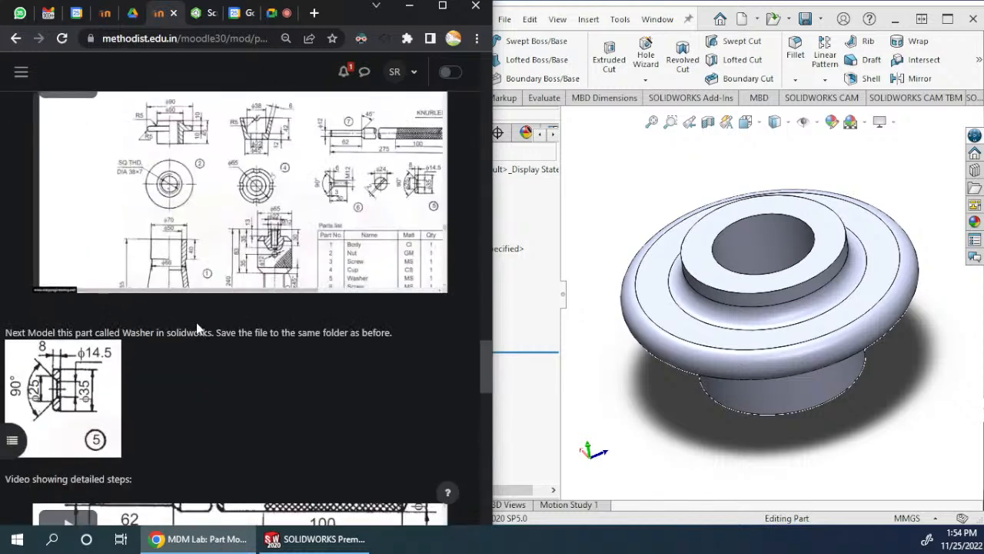